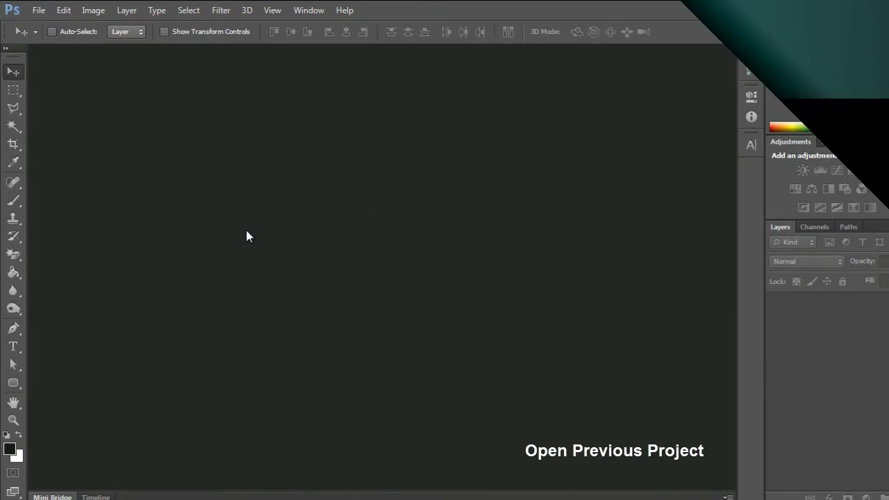
- Open Detailed Cassette Tape Part 1 - Copy.psd from the 27-11-2016 folder
{"action": "left_click", "coordinate": [39, 9]}
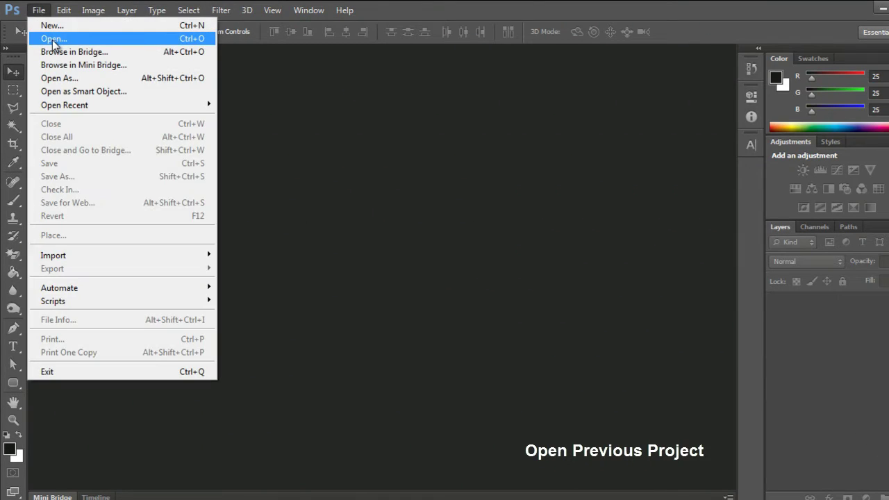
{"action": "left_click", "coordinate": [43, 35]}
{"action": "left_click", "coordinate": [538, 115]}
{"action": "left_click", "coordinate": [642, 394]}
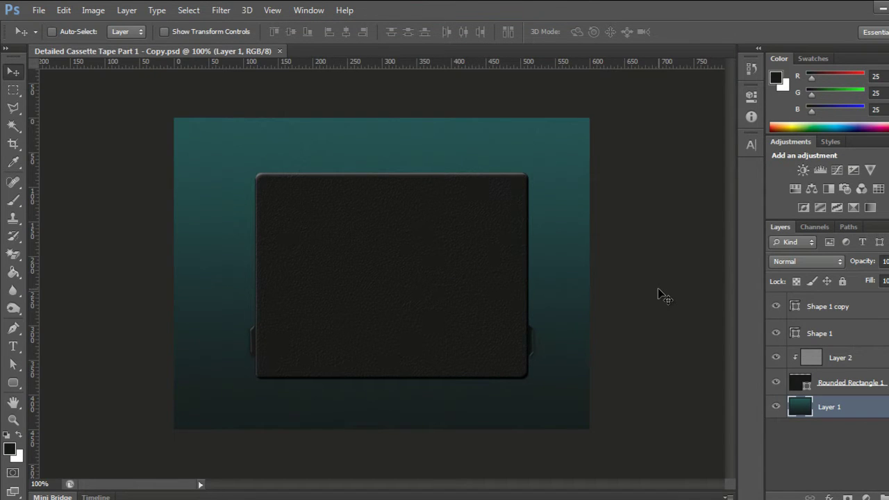
- Add a new layer below Rounded Rectangle 1 and fill the body's rounded outline with black
{"action": "key", "text": "ctrl+0"}
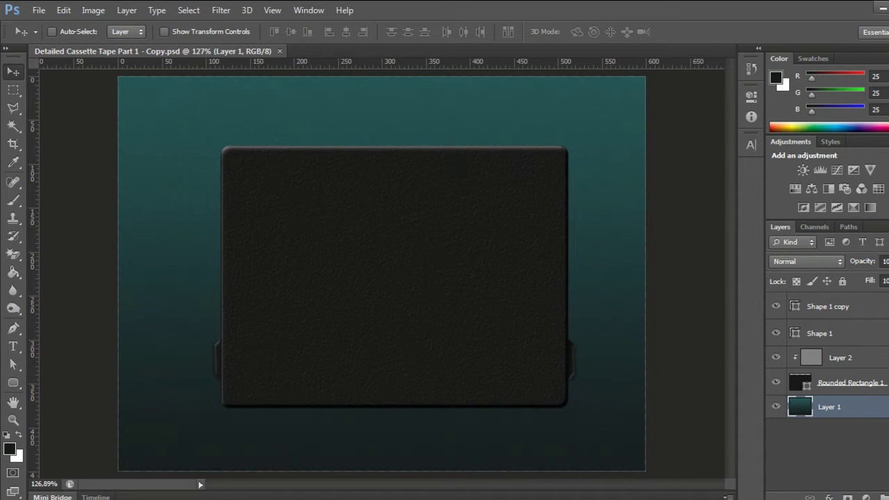
{"action": "key", "text": "ctrl+shift+alt+n"}
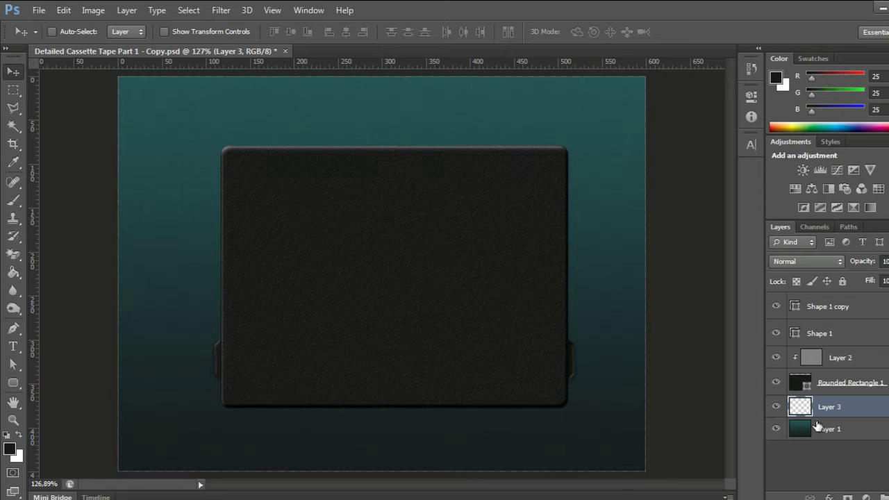
{"action": "left_click", "coordinate": [798, 381], "text": "ctrl"}
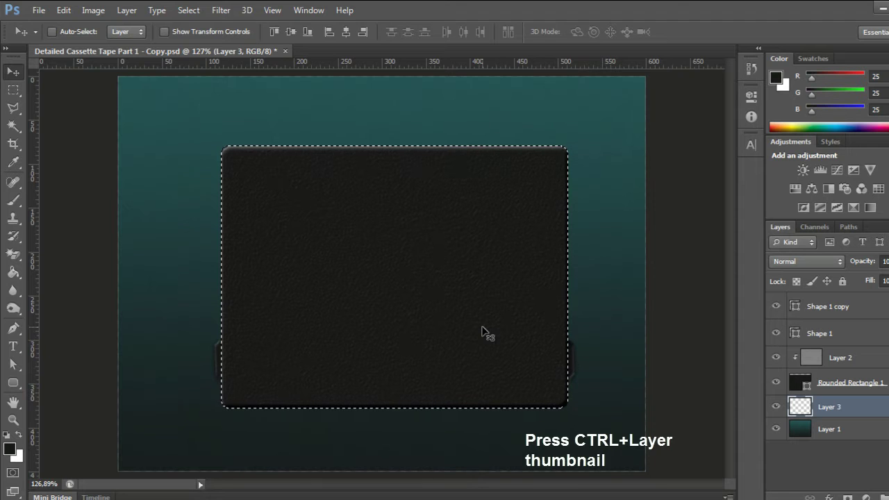
{"action": "key", "text": "shift+F5"}
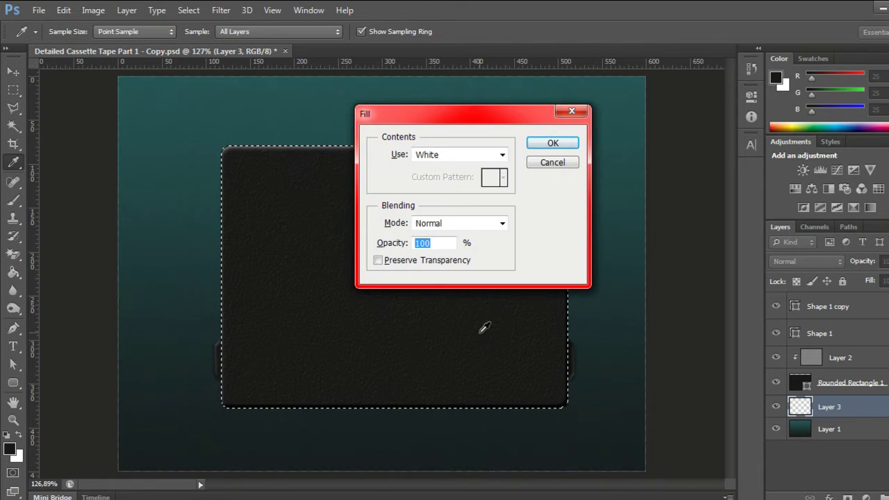
{"action": "left_click", "coordinate": [502, 154]}
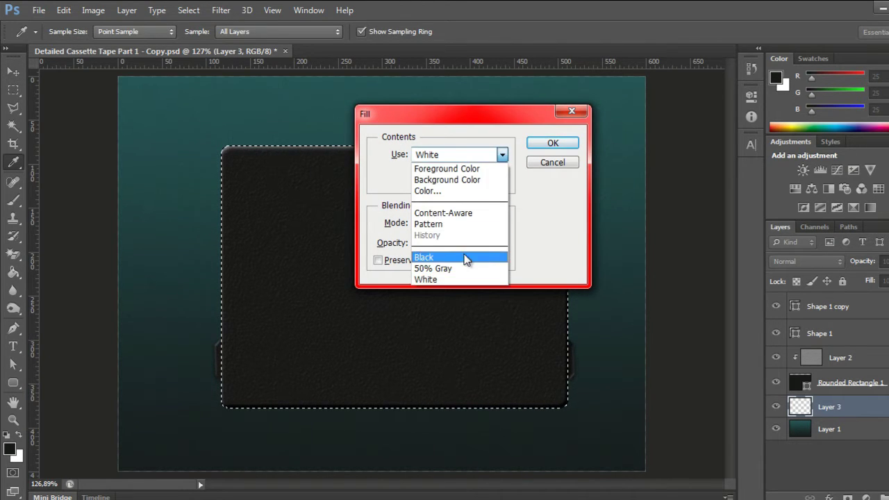
{"action": "left_click", "coordinate": [465, 257]}
{"action": "left_click", "coordinate": [553, 143]}
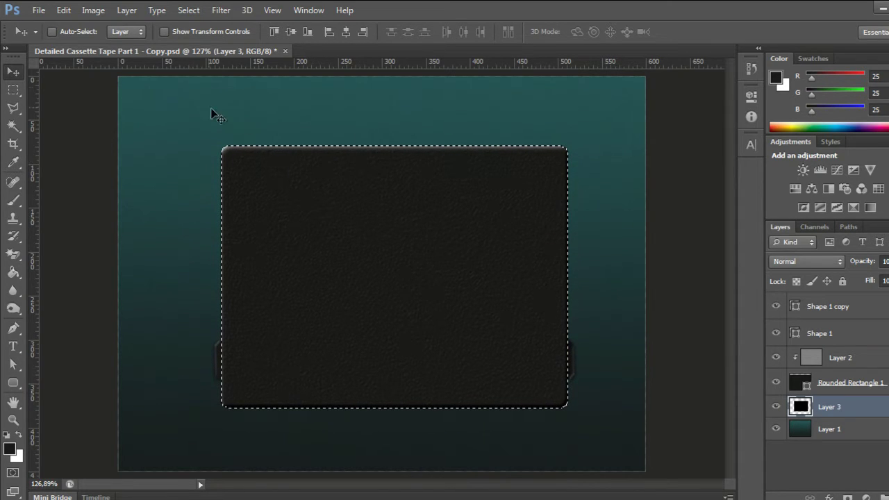
{"action": "left_click", "coordinate": [221, 10]}
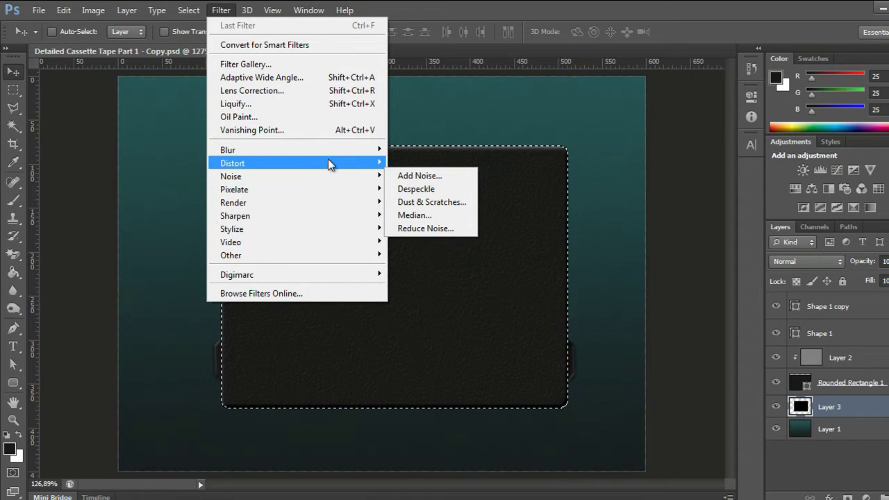
{"action": "mouse_move", "coordinate": [228, 150]}
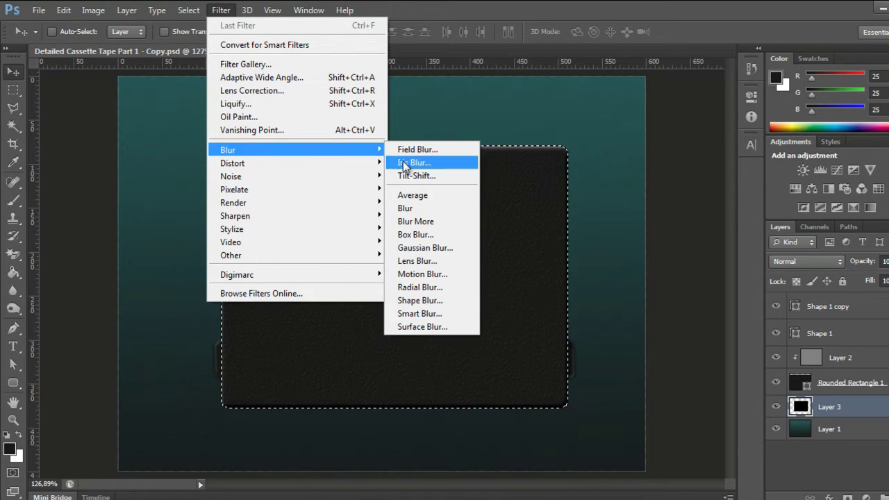
- Soften the black shadow layer with a 1.1 px Gaussian Blur
{"action": "left_click", "coordinate": [437, 248]}
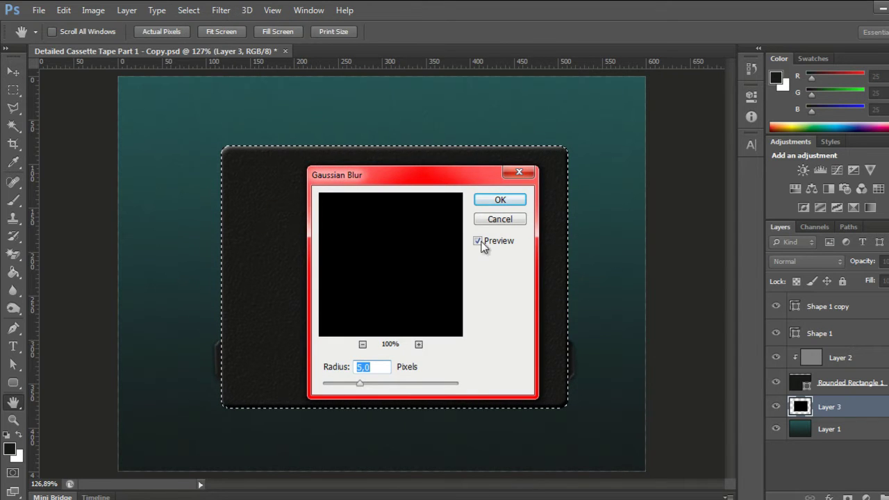
{"action": "left_click_drag", "start_coordinate": [418, 173], "coordinate": [535, 152]}
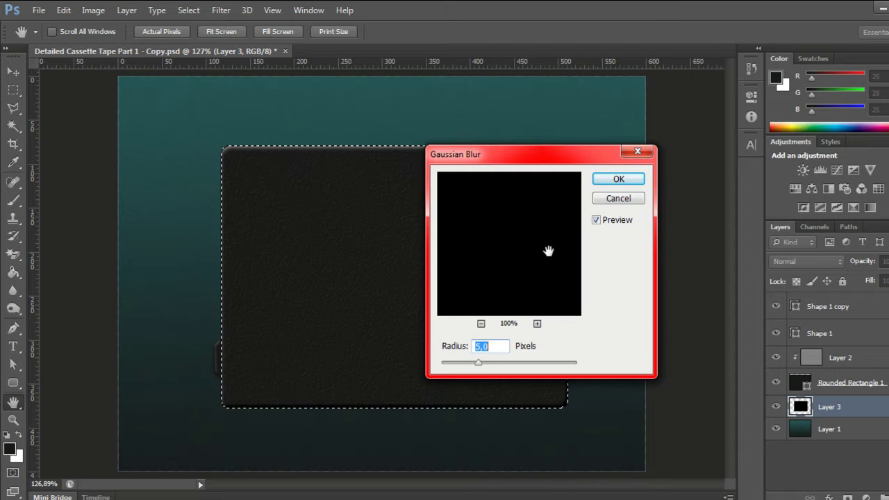
{"action": "type", "text": "1,1"}
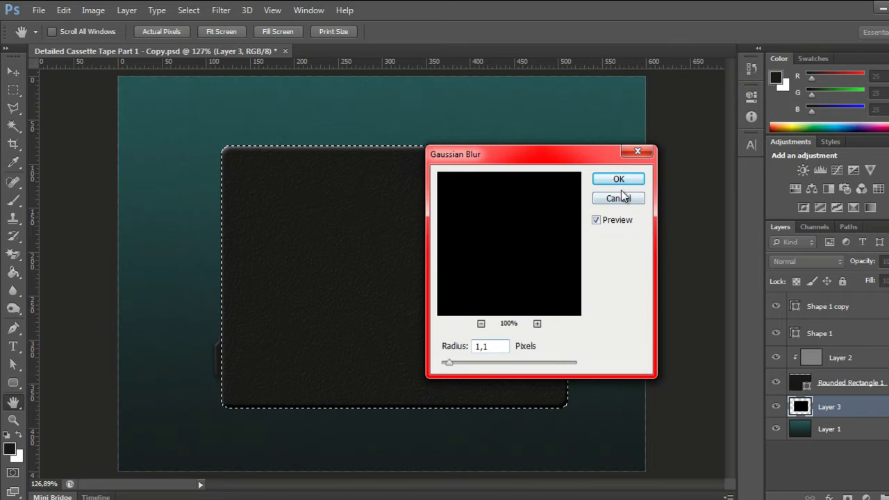
{"action": "left_click", "coordinate": [618, 180]}
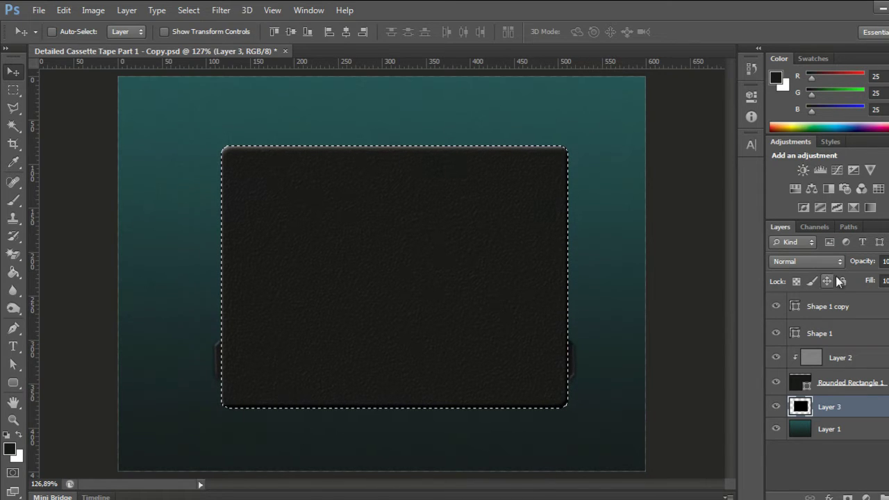
- Lower the shadow layer's opacity to 80% and duplicate it
{"action": "left_click_drag", "start_coordinate": [887, 261], "coordinate": [883, 276]}
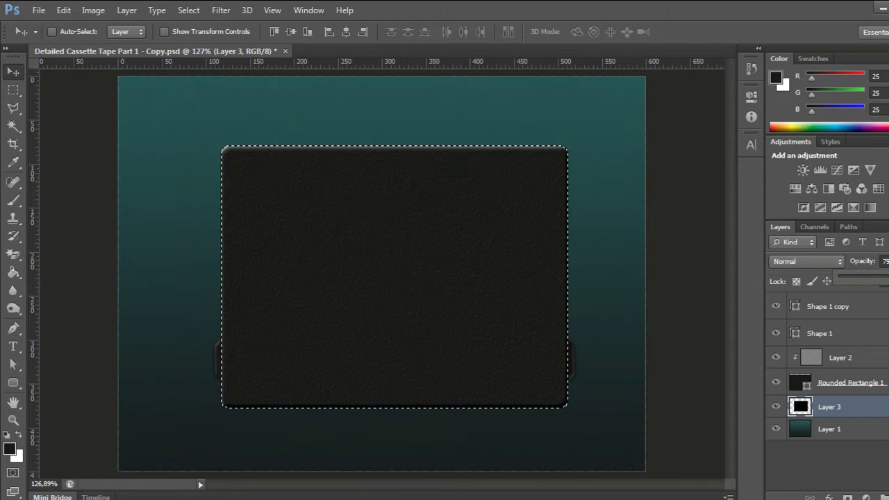
{"action": "left_click", "coordinate": [746, 275]}
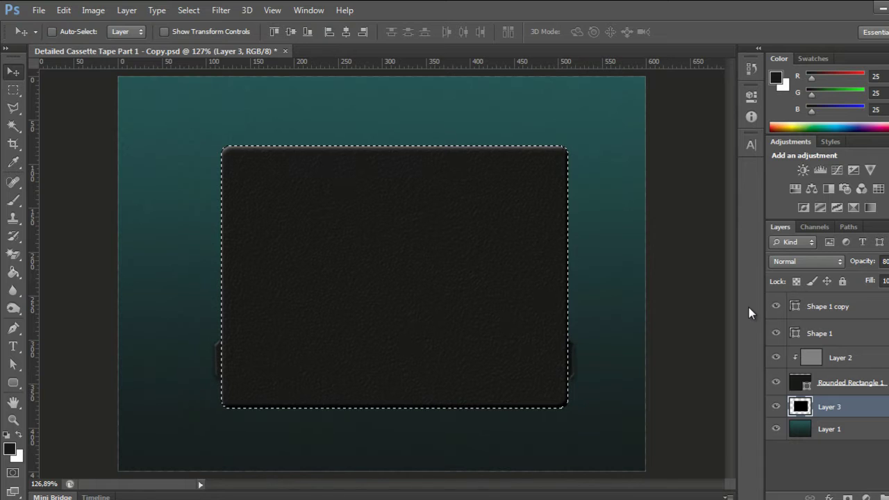
{"action": "key", "text": "ctrl+j"}
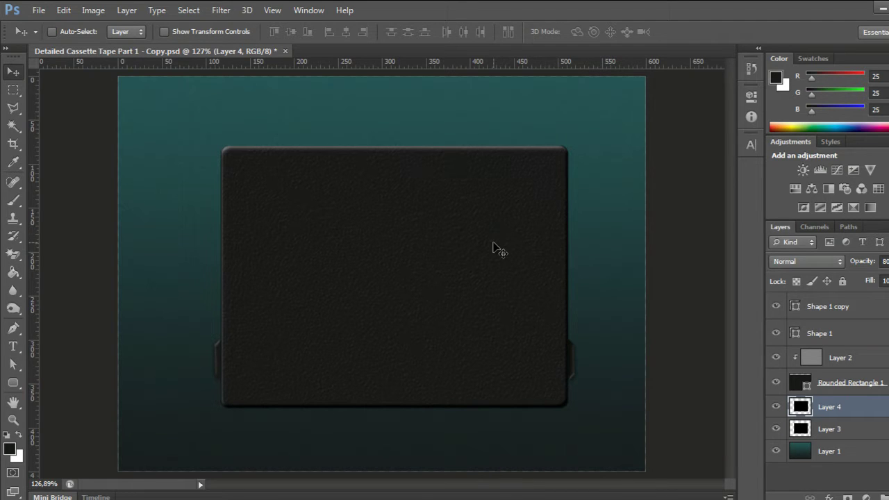
- Blur the shadow copy with a 5 px Gaussian Blur and lower its opacity
{"action": "left_click", "coordinate": [221, 10]}
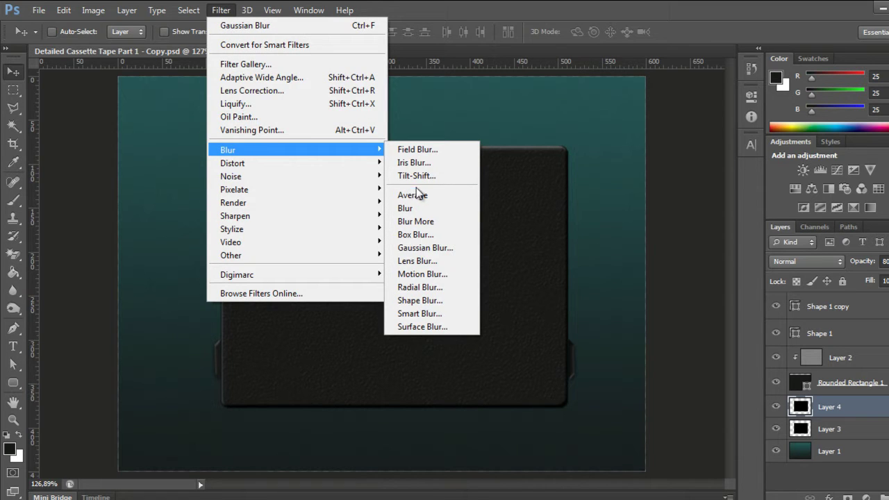
{"action": "left_click", "coordinate": [437, 248]}
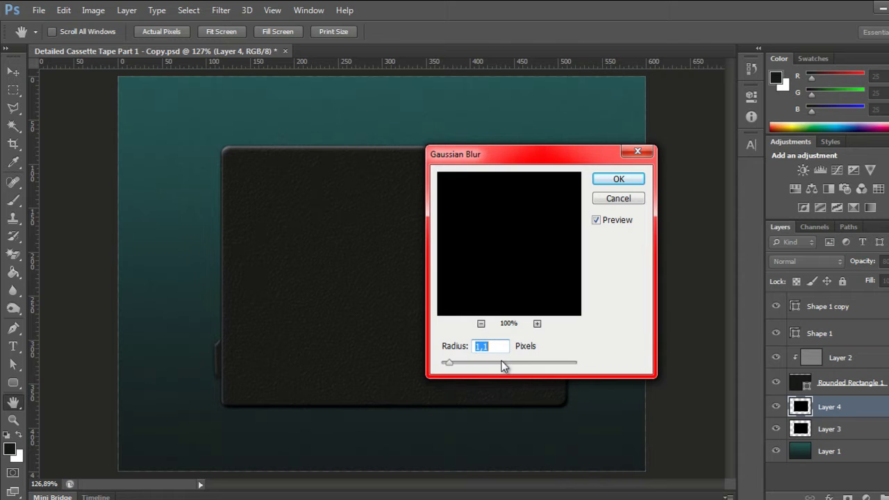
{"action": "type", "text": "5,0"}
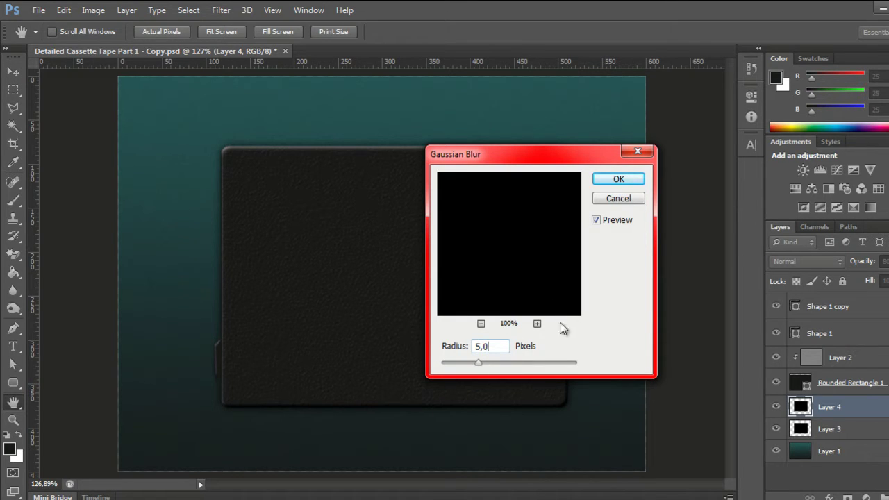
{"action": "left_click", "coordinate": [630, 184]}
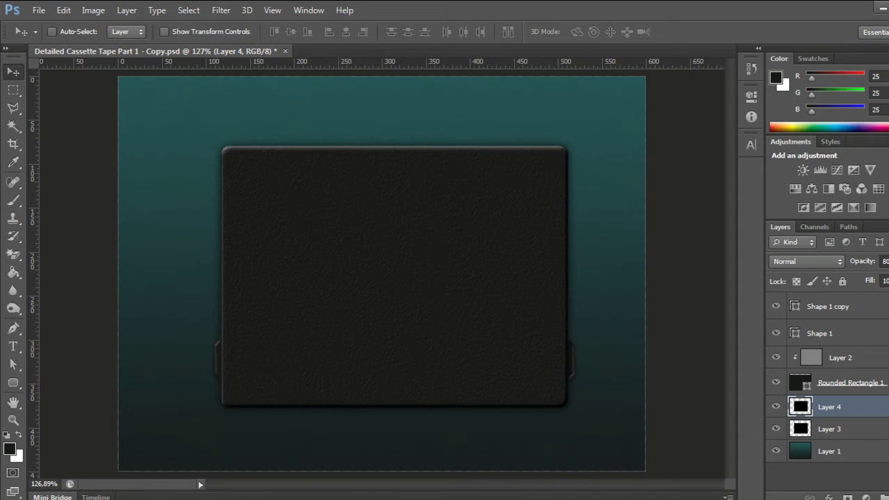
{"action": "left_click", "coordinate": [887, 261]}
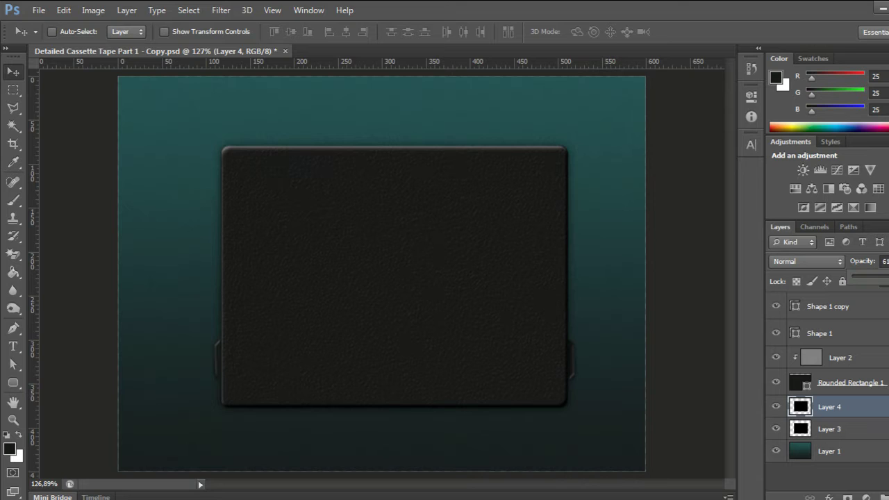
{"action": "left_click", "coordinate": [756, 261]}
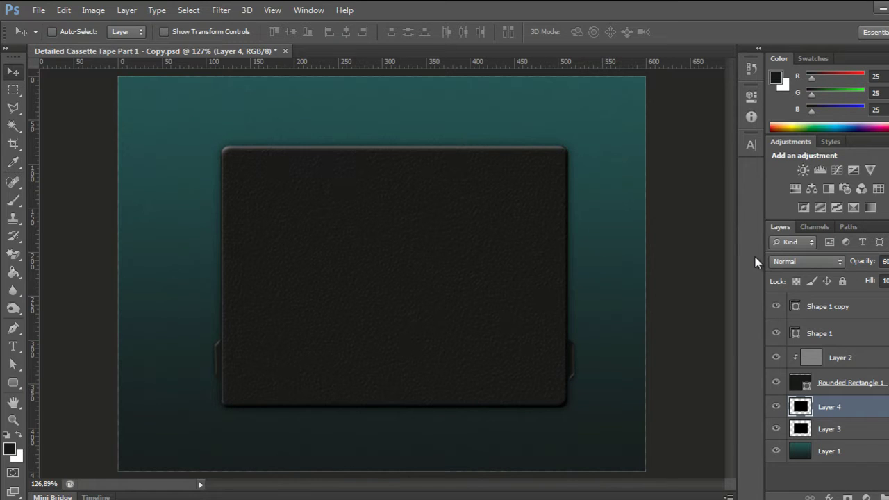
- Group Layers 3 and 4 into a group named 'shadow'
{"action": "left_click", "coordinate": [845, 430], "text": "shift"}
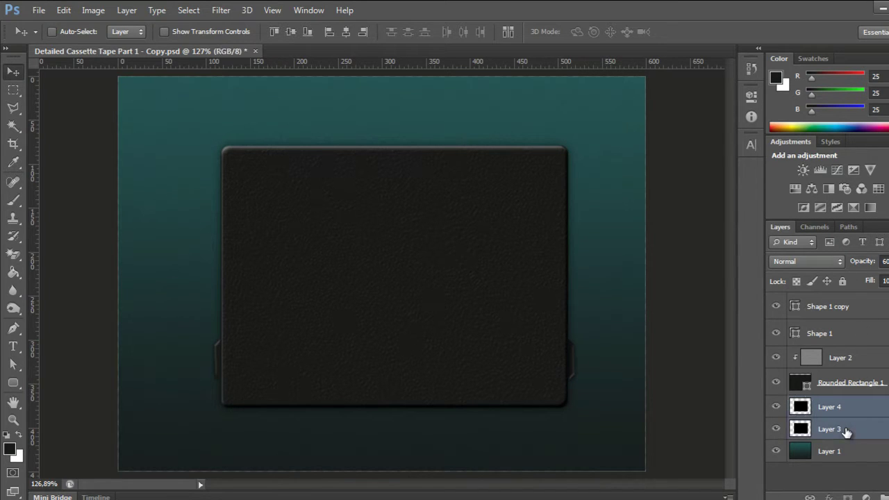
{"action": "key", "text": "ctrl+g"}
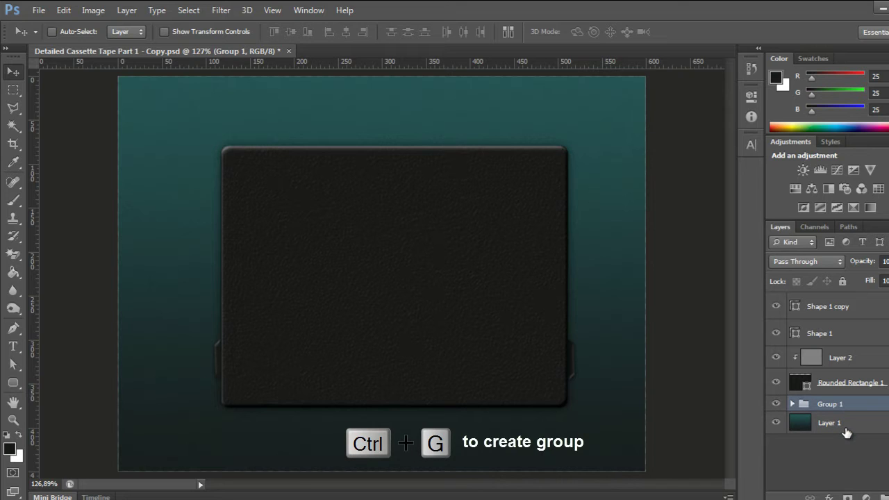
{"action": "double_click", "coordinate": [837, 405]}
{"action": "type", "text": "shadow"}
{"action": "key", "text": "Return"}
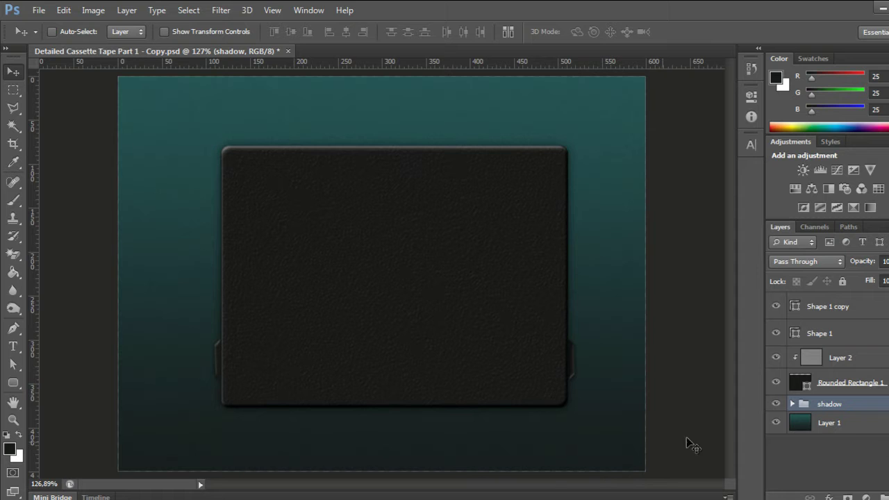
{"action": "left_click_drag", "start_coordinate": [17, 331], "coordinate": [62, 331]}
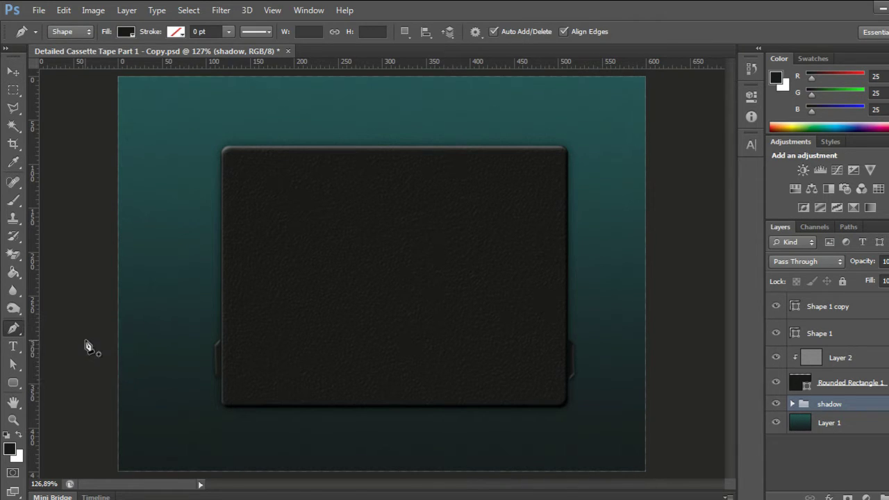
- Draw a dark grey four-point trapezoid shape across the lower centre of the cassette body
{"action": "left_click", "coordinate": [10, 449]}
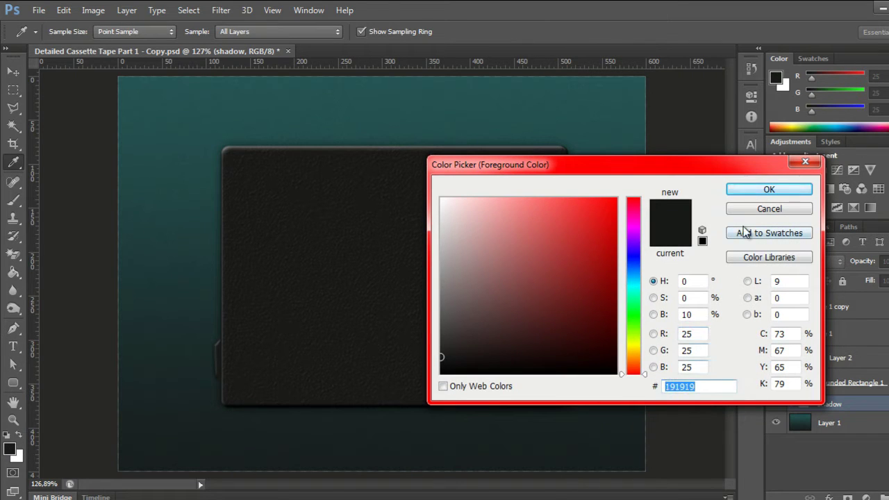
{"action": "left_click", "coordinate": [750, 193]}
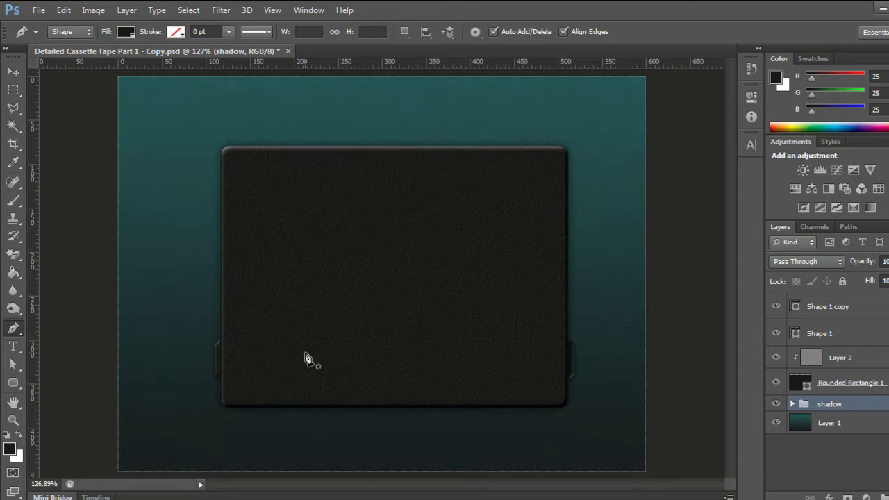
{"action": "left_click", "coordinate": [305, 352]}
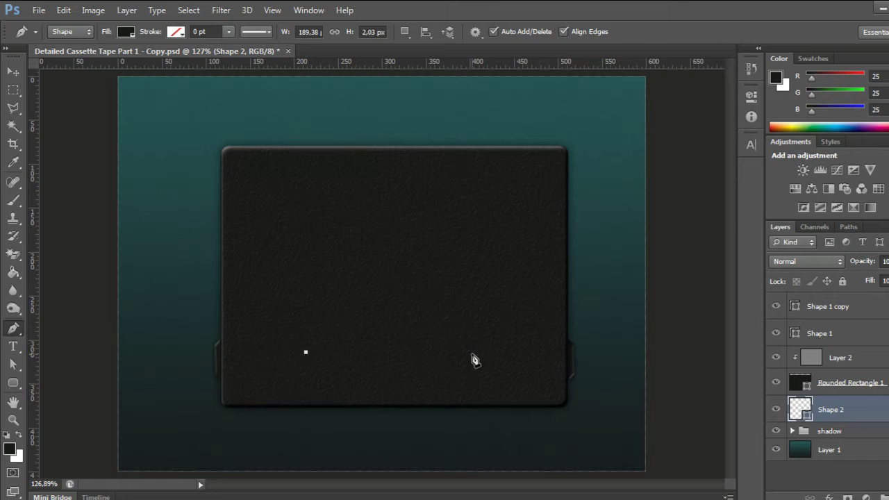
{"action": "left_click", "coordinate": [472, 352]}
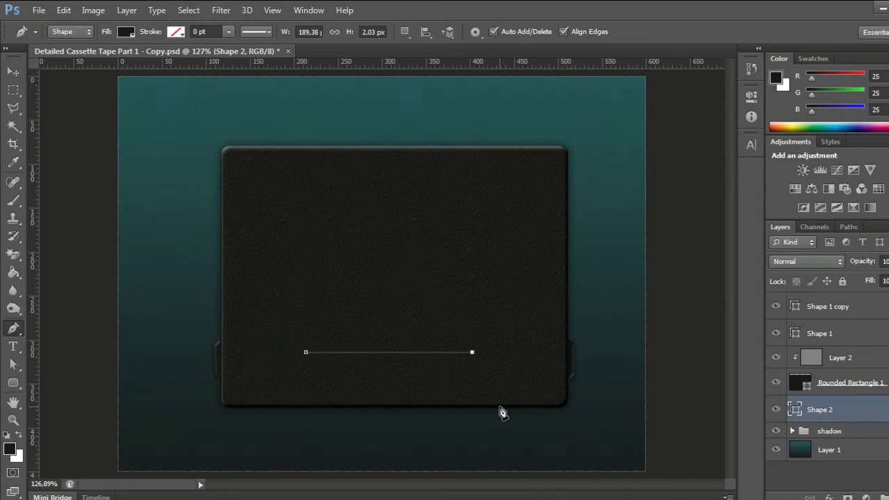
{"action": "left_click", "coordinate": [500, 381]}
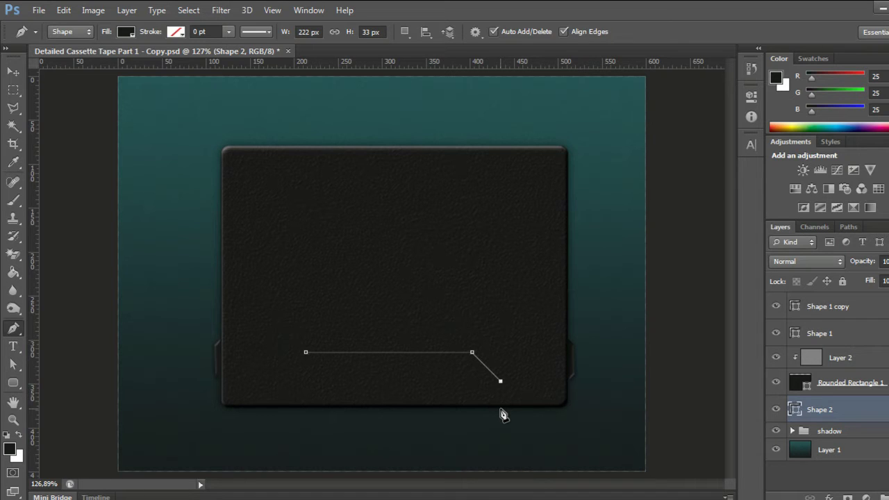
{"action": "key", "text": "ctrl+z"}
{"action": "left_click", "coordinate": [500, 408]}
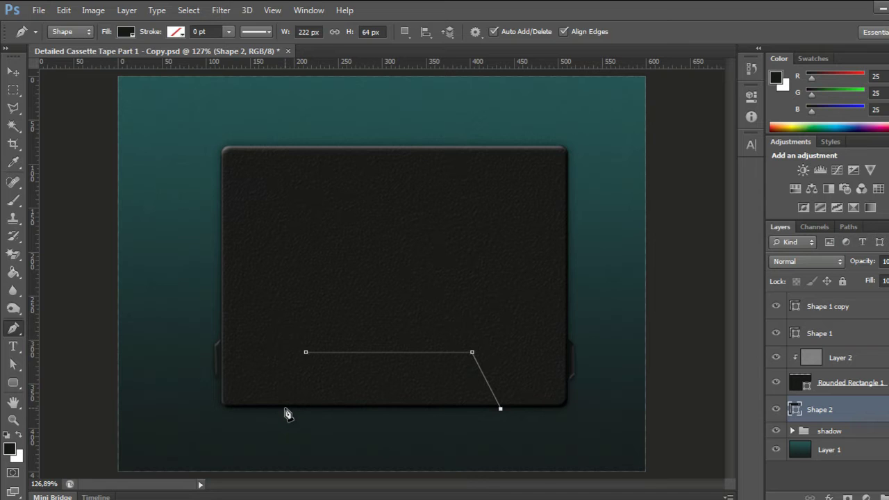
{"action": "left_click", "coordinate": [279, 409]}
{"action": "left_click", "coordinate": [306, 354]}
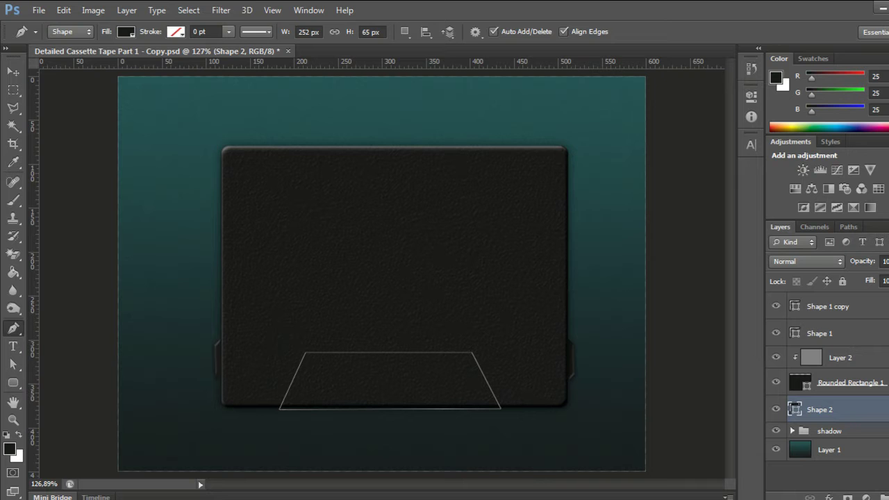
{"action": "double_click", "coordinate": [861, 409]}
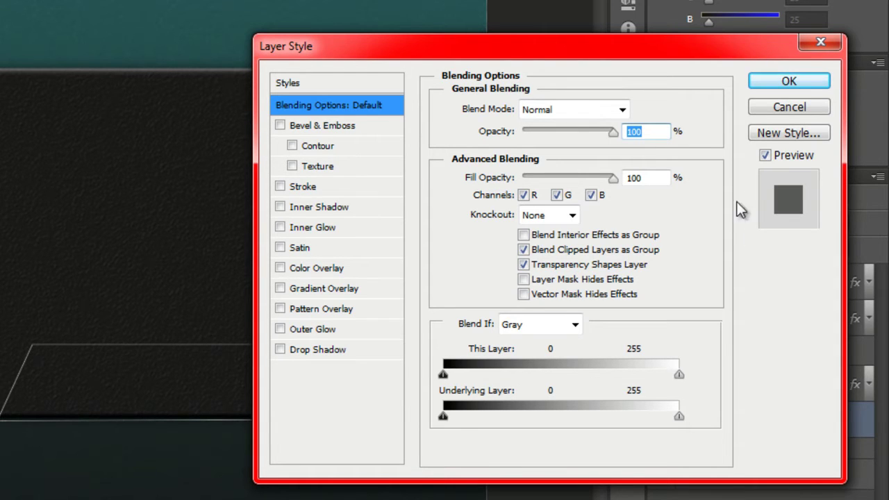
- Move the trapezoid down onto the cassette body's bottom edge
{"action": "left_click", "coordinate": [789, 107]}
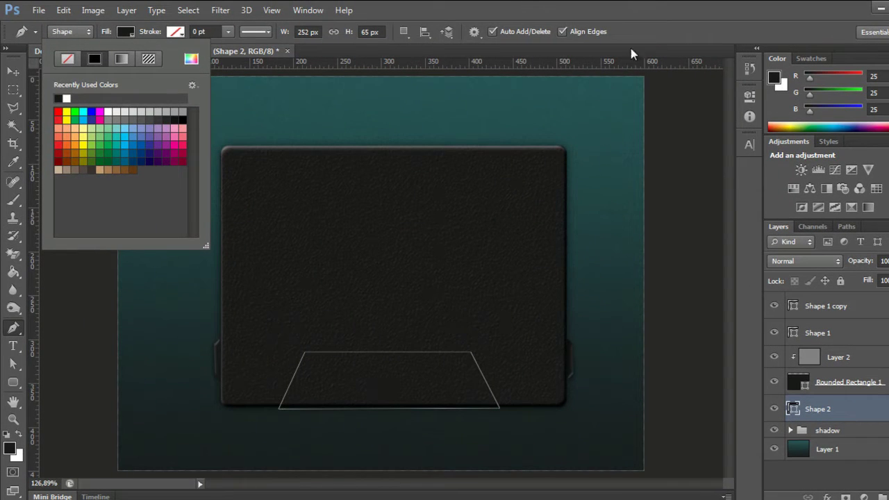
{"action": "left_click", "coordinate": [630, 48]}
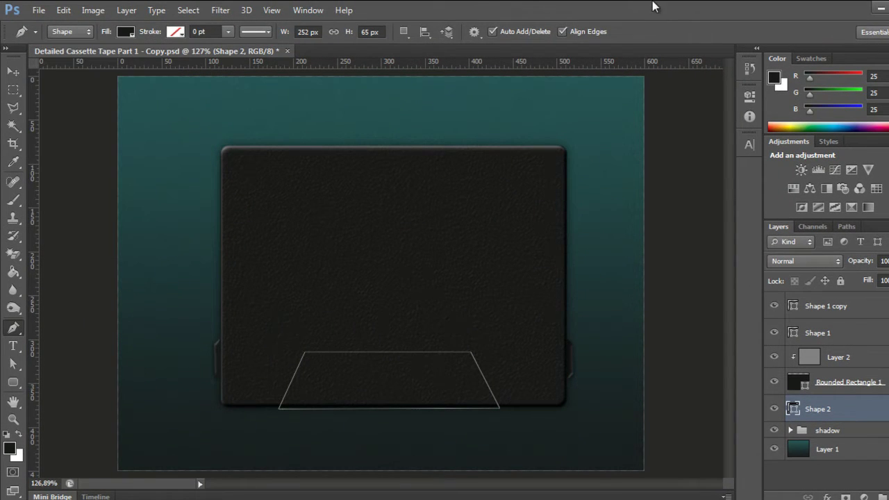
{"action": "left_click", "coordinate": [12, 72]}
{"action": "left_click_drag", "start_coordinate": [402, 376], "coordinate": [397, 377]}
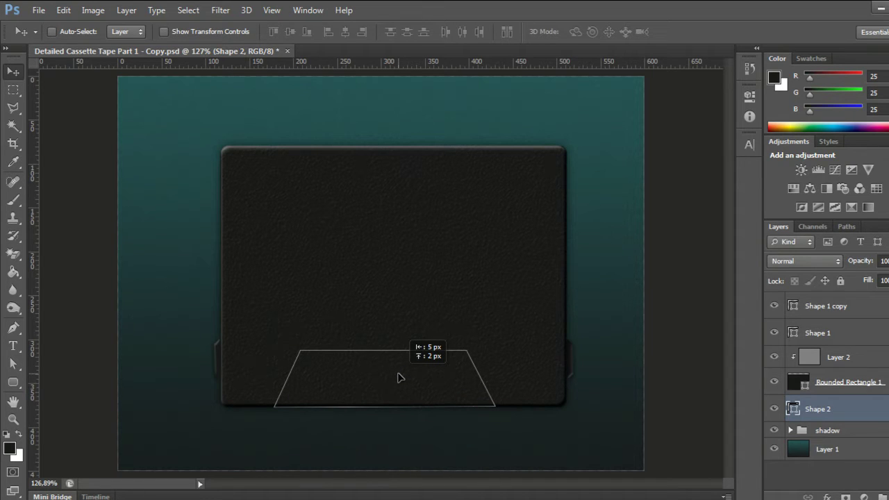
{"action": "mouse_move", "coordinate": [397, 374]}
{"action": "left_mouse_down"}
{"action": "mouse_move", "coordinate": [395, 387]}
{"action": "mouse_move", "coordinate": [395, 378]}
{"action": "left_mouse_up"}
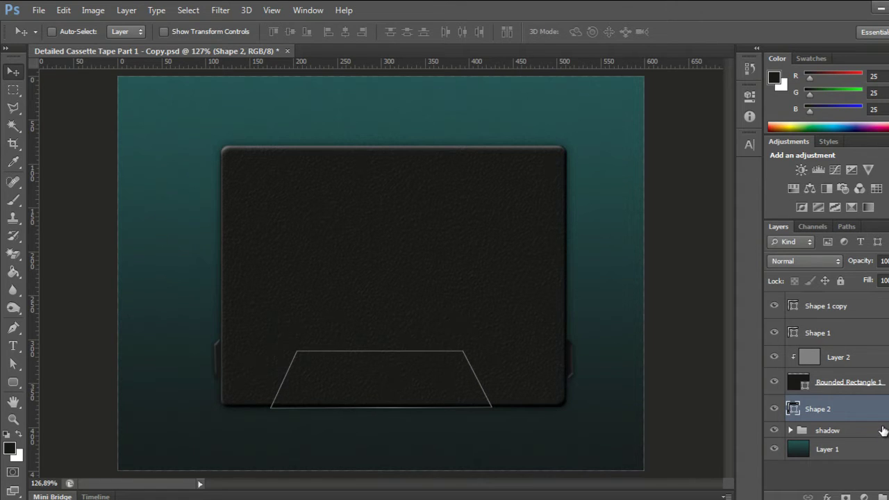
- Place Shape 2 above Shape 1 copy in the layer stack and nudge it right
{"action": "left_click_drag", "start_coordinate": [876, 419], "coordinate": [857, 329]}
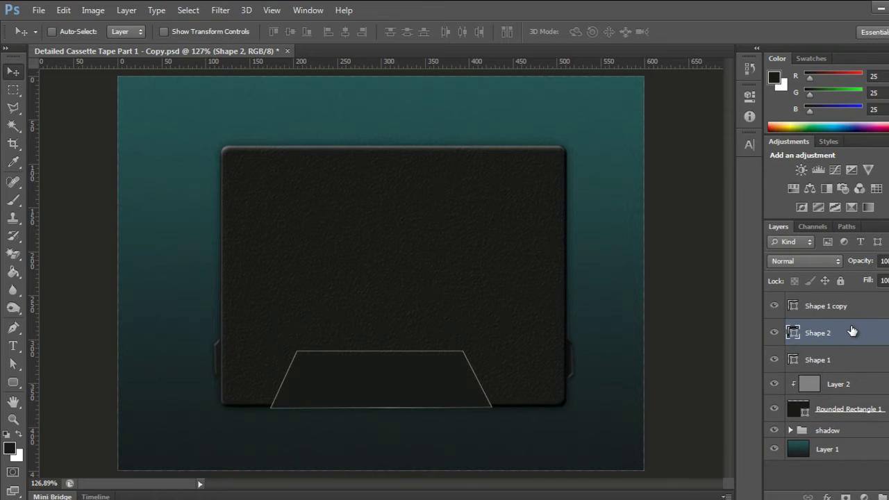
{"action": "left_click_drag", "start_coordinate": [849, 303], "coordinate": [848, 341]}
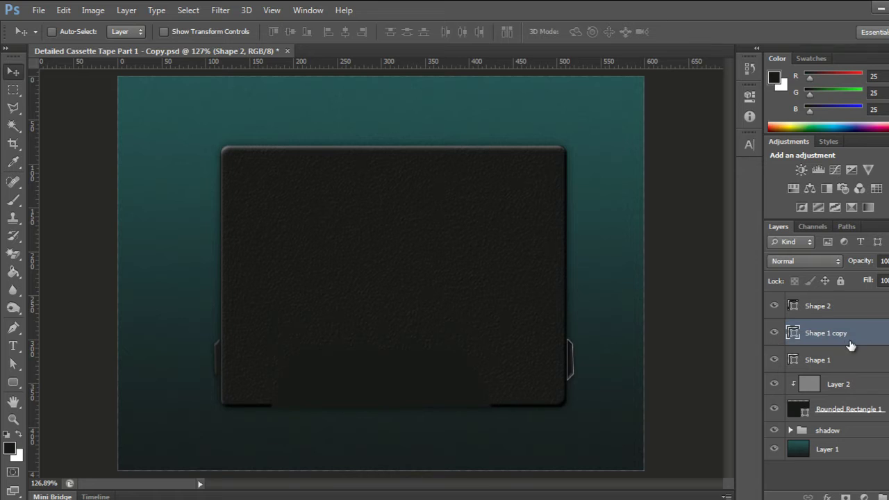
{"action": "left_click", "coordinate": [848, 309]}
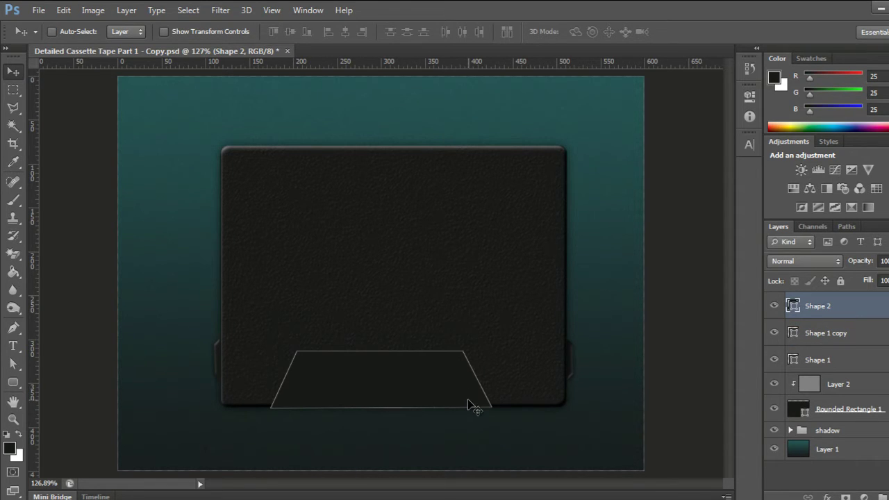
{"action": "key", "text": "Right"}
{"action": "key", "text": "Right"}
{"action": "key", "text": "Right"}
{"action": "key", "text": "Right"}
{"action": "key", "text": "Right"}
{"action": "key", "text": "Right"}
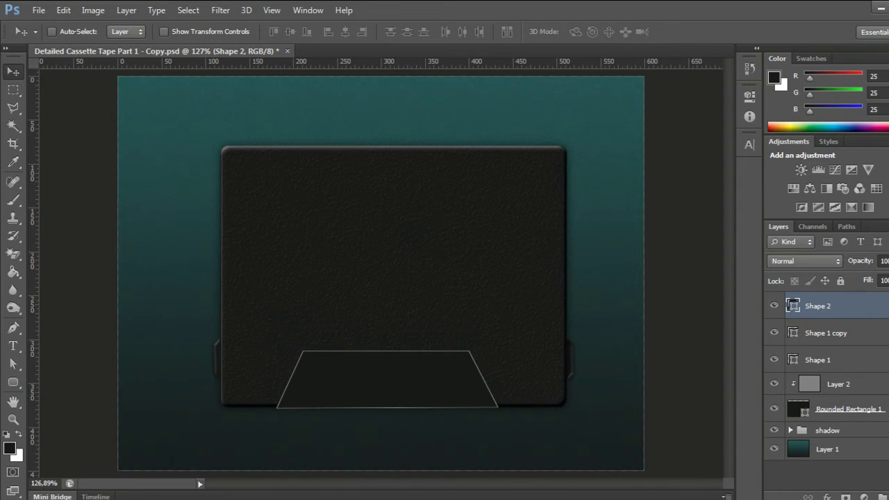
{"action": "double_click", "coordinate": [872, 306]}
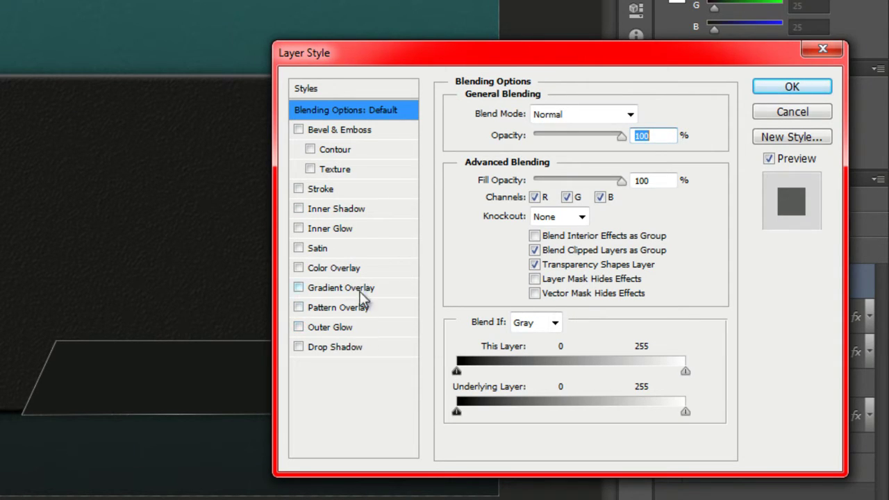
- Give the trapezoid a #0c1717 drop shadow with Distance 0 and Size 15, and enable Inner Shadow
{"action": "left_click", "coordinate": [343, 346]}
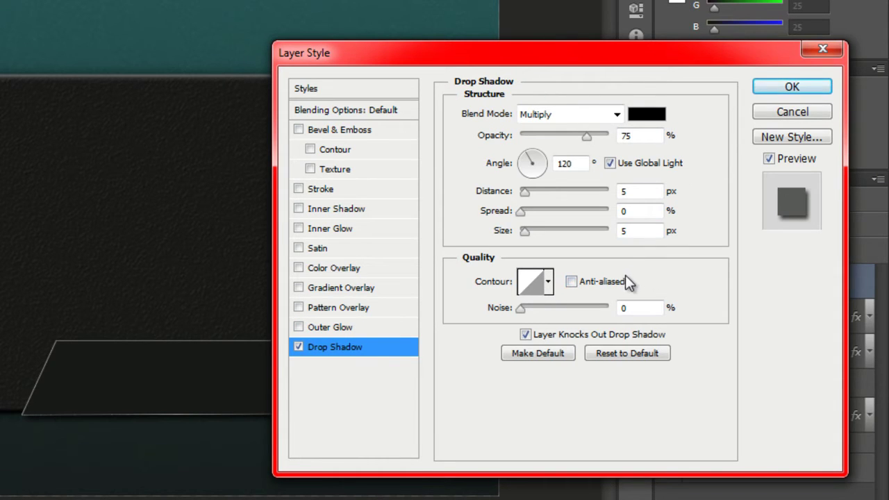
{"action": "left_click", "coordinate": [646, 114]}
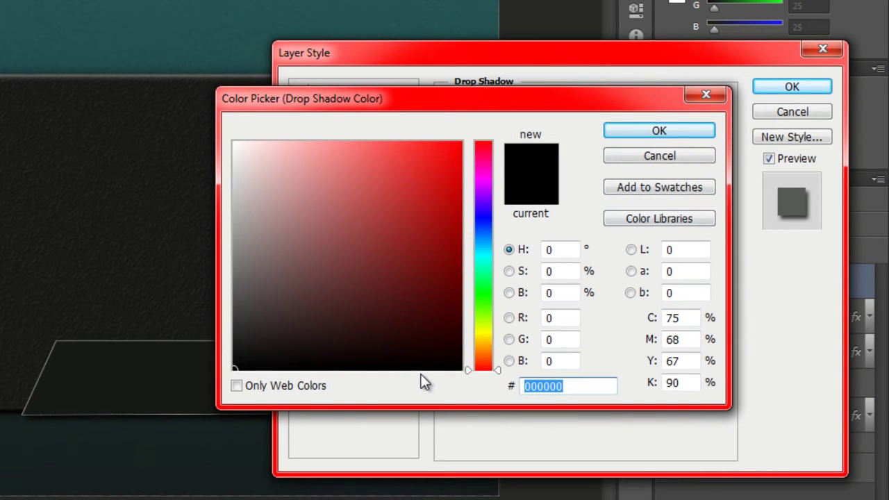
{"action": "type", "text": "0c171"}
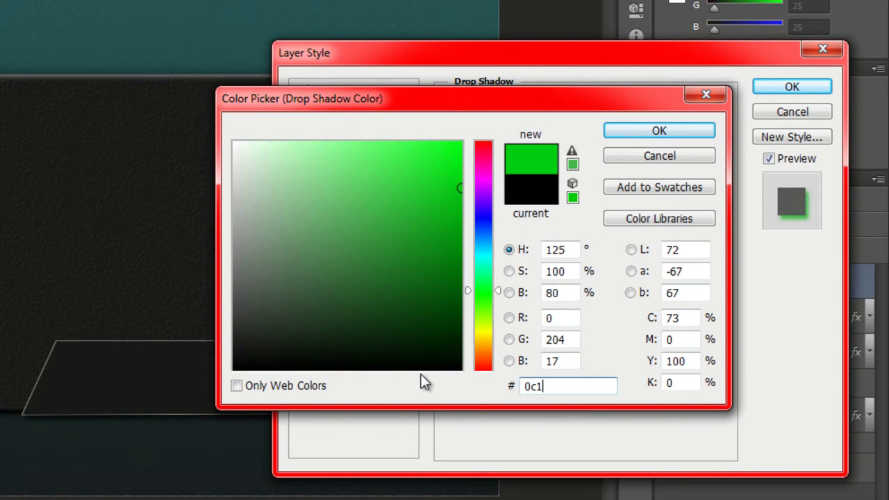
{"action": "type", "text": "7"}
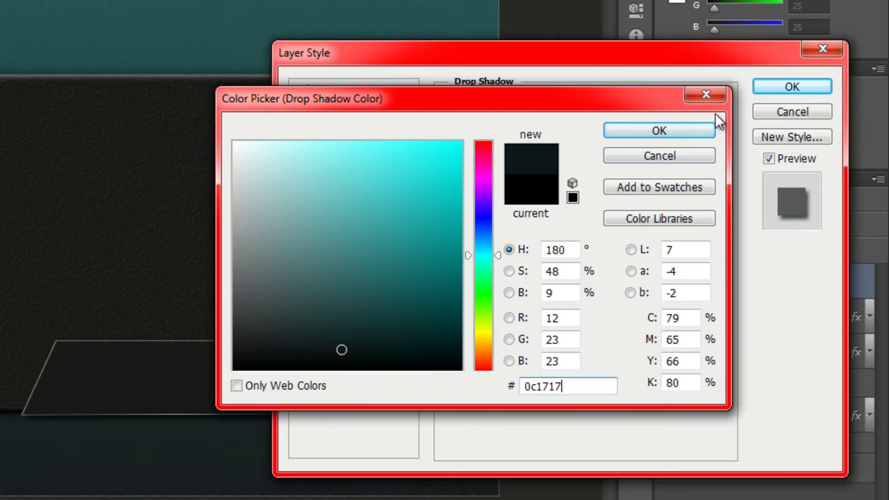
{"action": "left_click", "coordinate": [671, 132]}
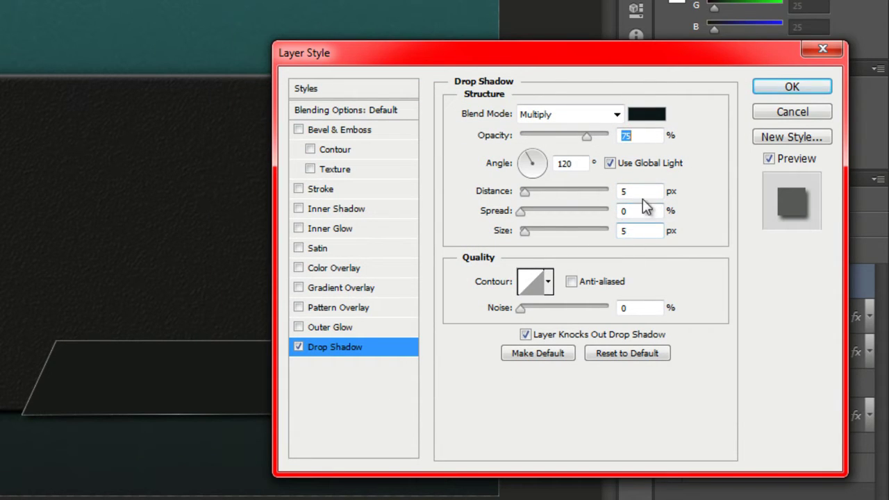
{"action": "left_click", "coordinate": [599, 196]}
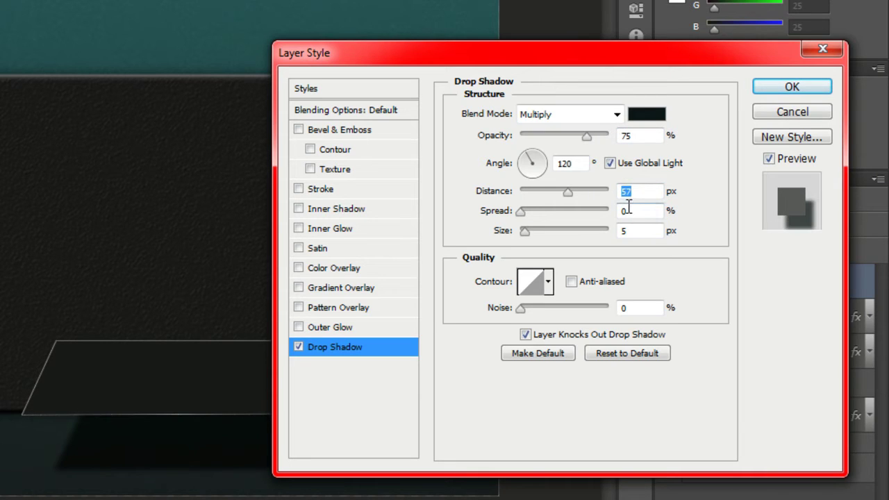
{"action": "type", "text": "0"}
{"action": "left_click", "coordinate": [641, 233]}
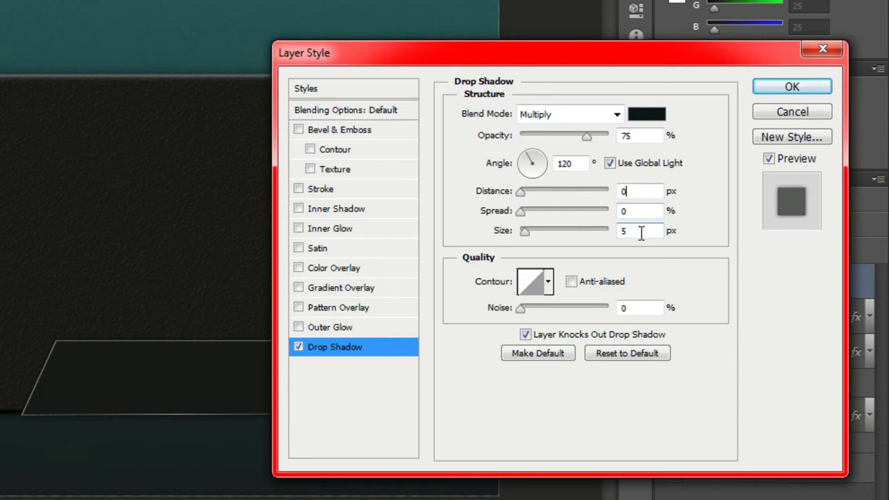
{"action": "type", "text": "15"}
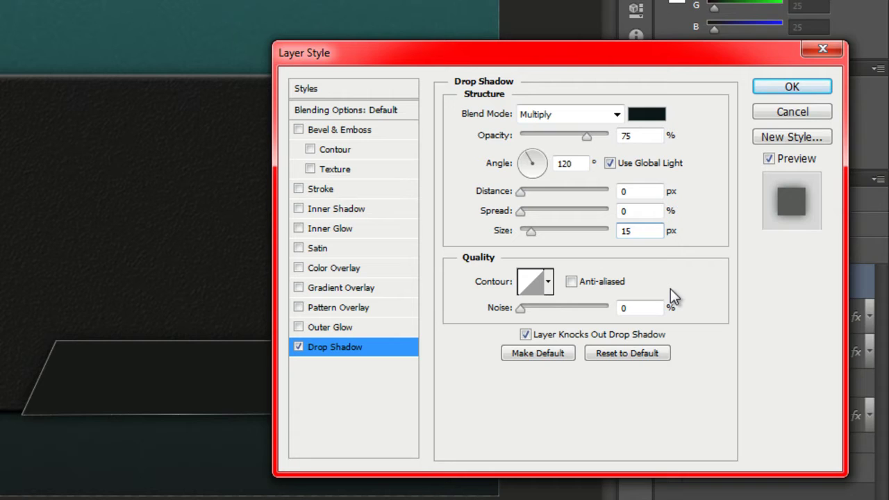
{"action": "left_click", "coordinate": [331, 212]}
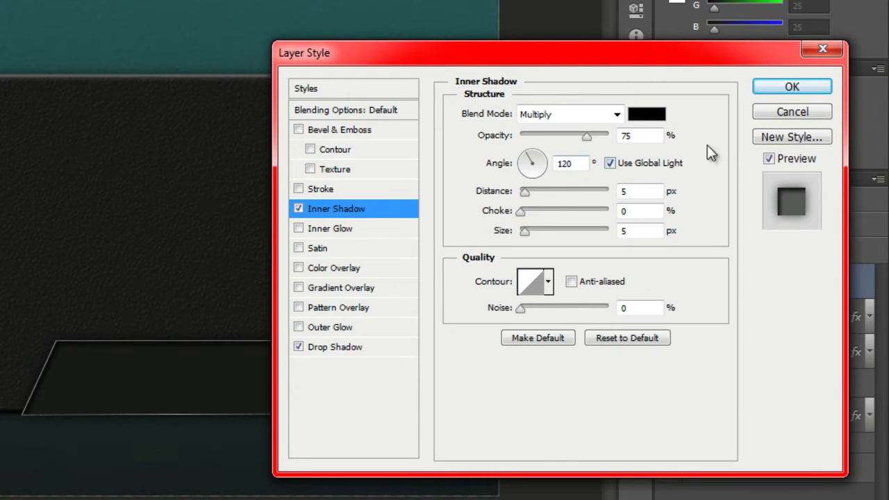
- Set the inner shadow colour to #0c1717 and lower the drop shadow's opacity
{"action": "left_click", "coordinate": [647, 116]}
{"action": "left_click", "coordinate": [571, 386]}
{"action": "type", "text": "0c1717"}
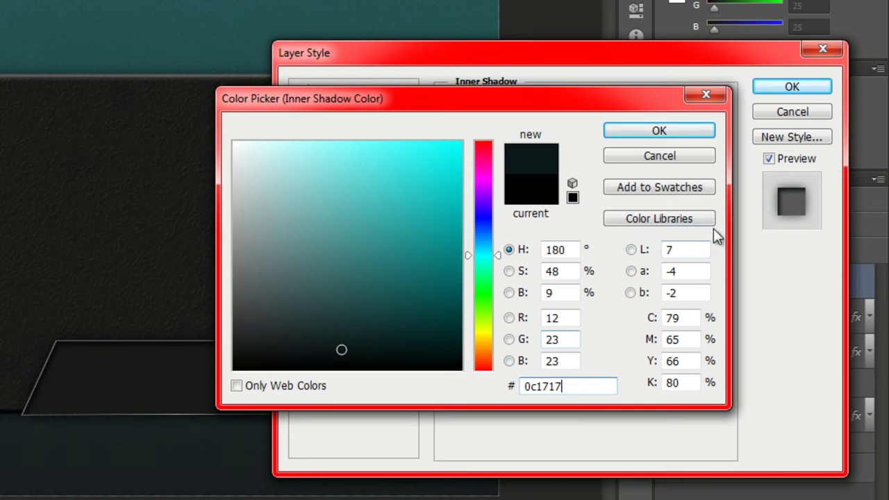
{"action": "left_click", "coordinate": [678, 130]}
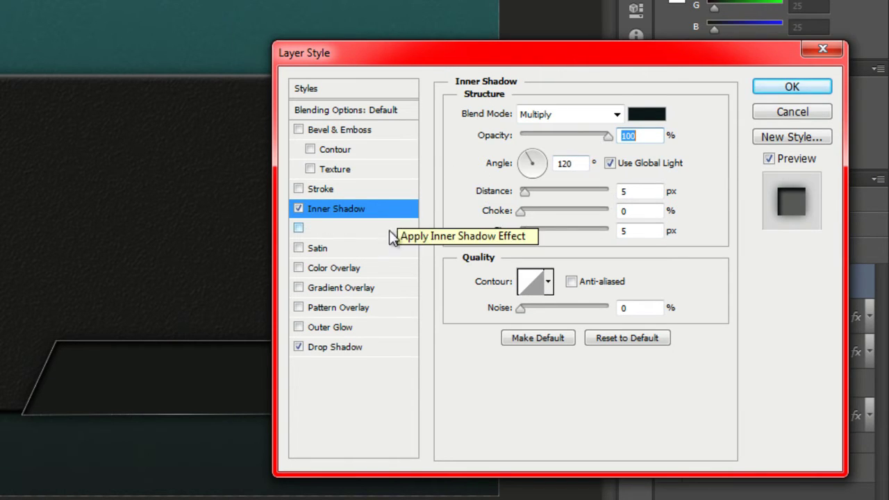
{"action": "left_click", "coordinate": [358, 348]}
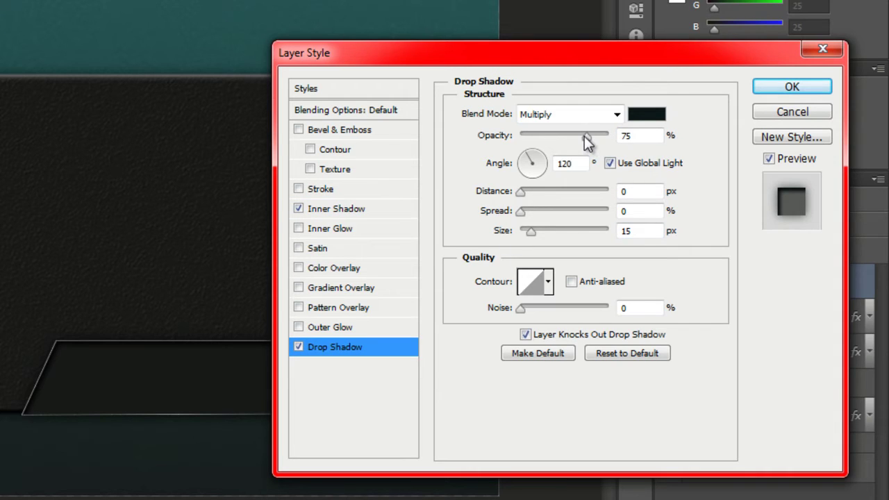
{"action": "left_click_drag", "start_coordinate": [584, 135], "coordinate": [564, 136]}
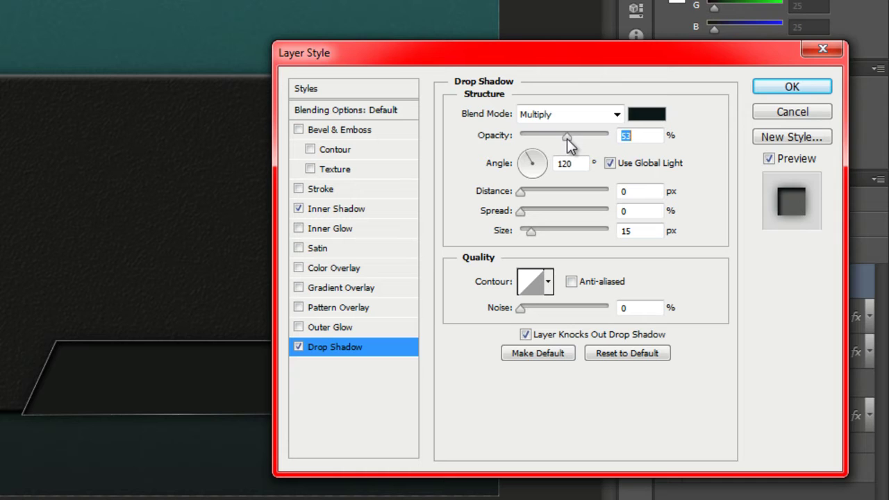
- Set Inner Shadow to -60° without global light, distance 0, size 1, and enable Bevel & Emboss
{"action": "left_click", "coordinate": [373, 215]}
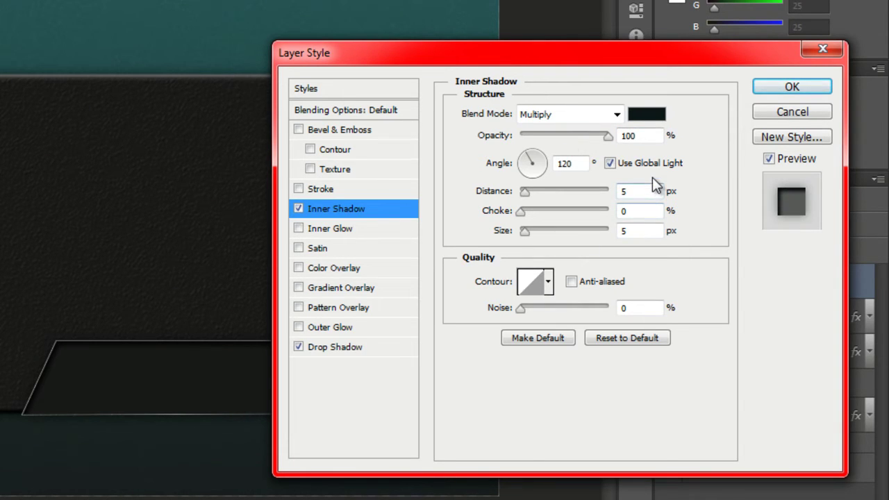
{"action": "left_click", "coordinate": [610, 164]}
{"action": "left_click_drag", "start_coordinate": [537, 164], "coordinate": [546, 174]}
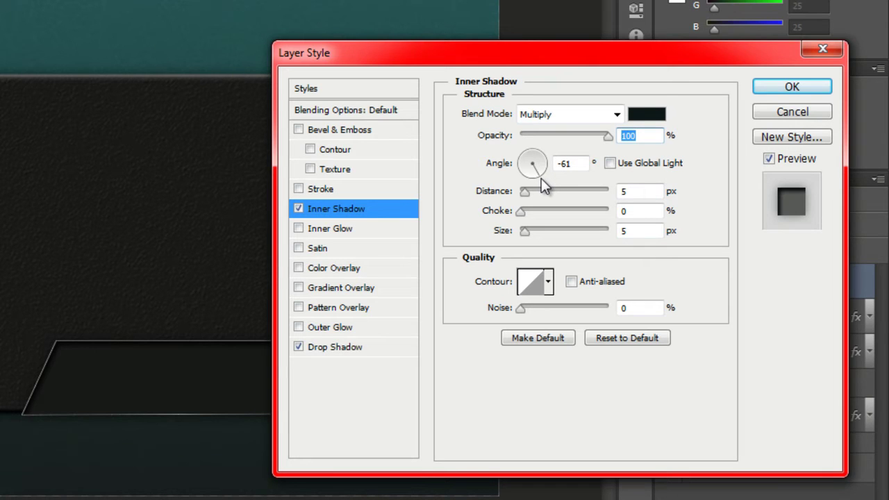
{"action": "left_click_drag", "start_coordinate": [541, 178], "coordinate": [541, 179]}
{"action": "left_click", "coordinate": [581, 162]}
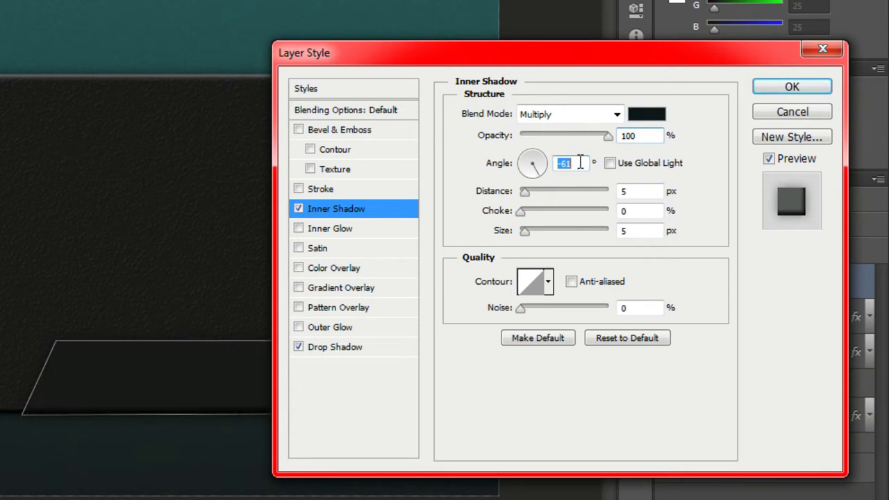
{"action": "key", "text": "BackSpace"}
{"action": "type", "text": "0"}
{"action": "key", "text": "Tab"}
{"action": "double_click", "coordinate": [635, 192]}
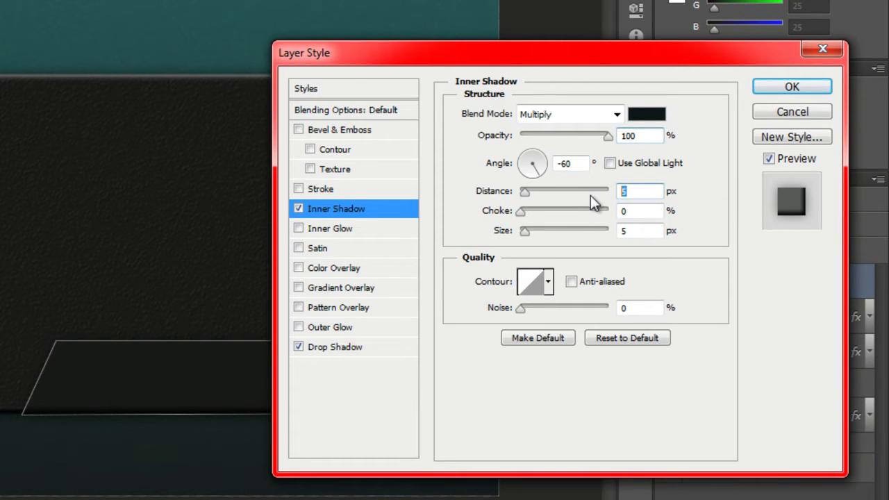
{"action": "type", "text": "0"}
{"action": "left_click", "coordinate": [520, 233]}
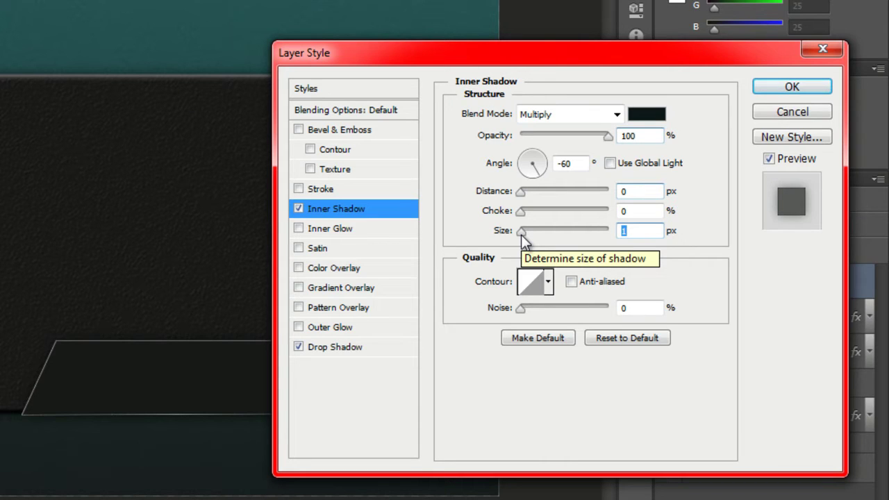
{"action": "left_click", "coordinate": [334, 131]}
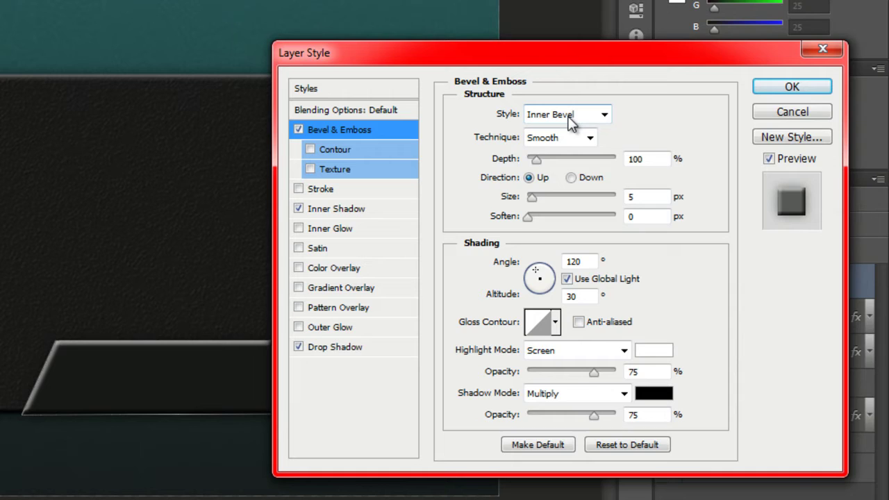
- Set the bevel to Chisel Hard, size 4, with Use Global Light turned off
{"action": "left_click", "coordinate": [589, 138]}
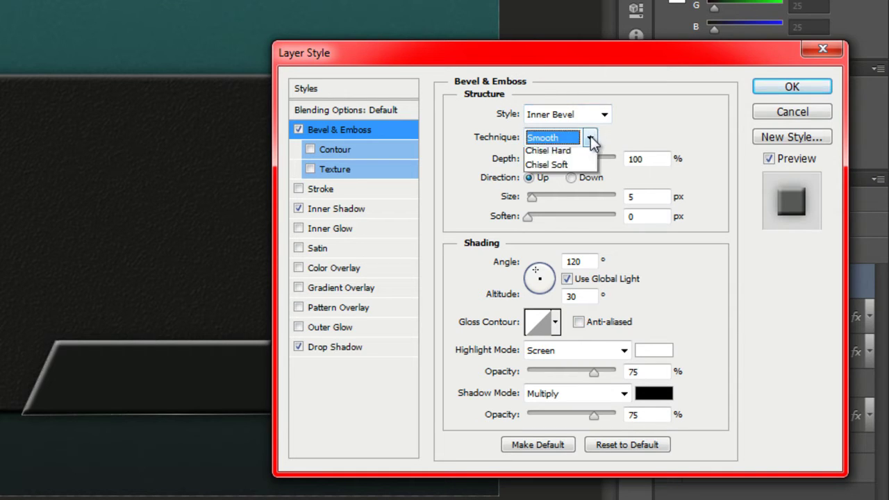
{"action": "left_click", "coordinate": [582, 170]}
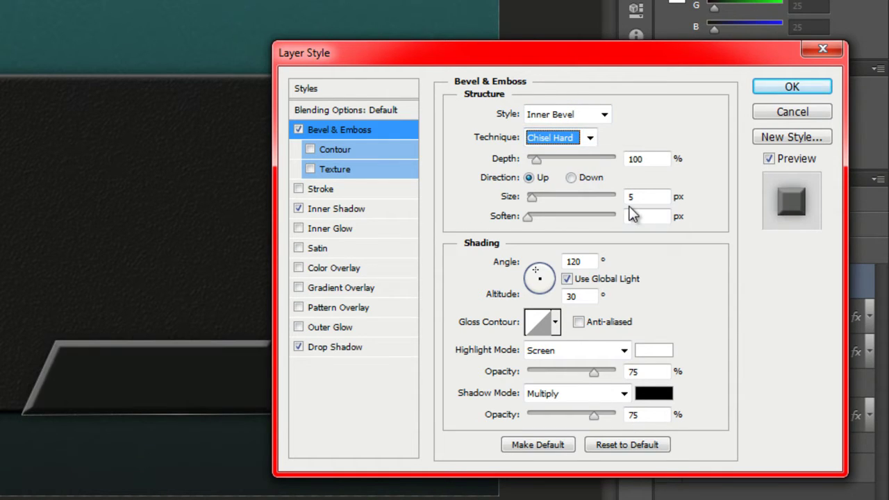
{"action": "left_click", "coordinate": [636, 200]}
{"action": "double_click", "coordinate": [632, 197]}
{"action": "type", "text": "4"}
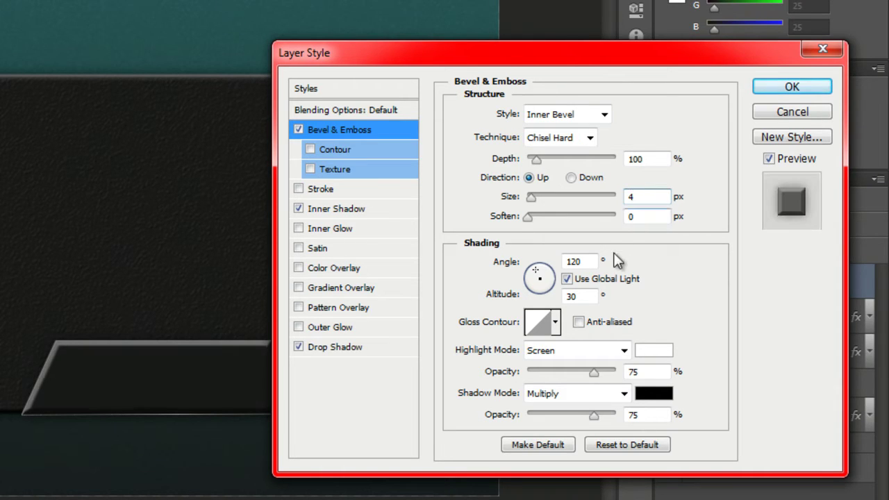
{"action": "left_click", "coordinate": [579, 283]}
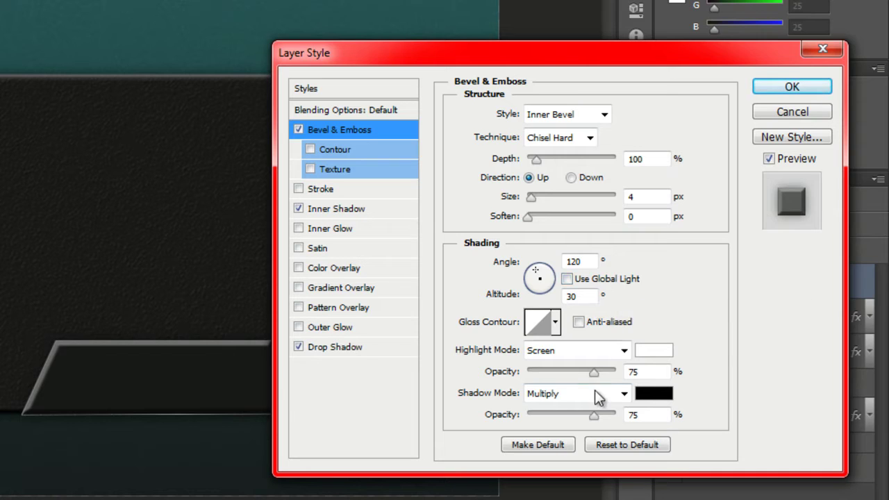
- Set bevel highlight opacity 15% and a #0c1717 shadow at 60%, then apply the style
{"action": "left_click_drag", "start_coordinate": [594, 373], "coordinate": [542, 379]}
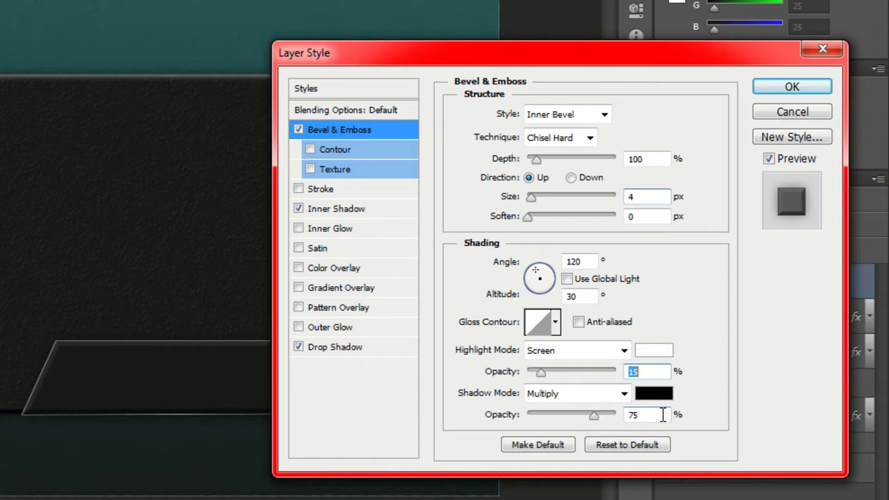
{"action": "left_click_drag", "start_coordinate": [594, 416], "coordinate": [578, 417]}
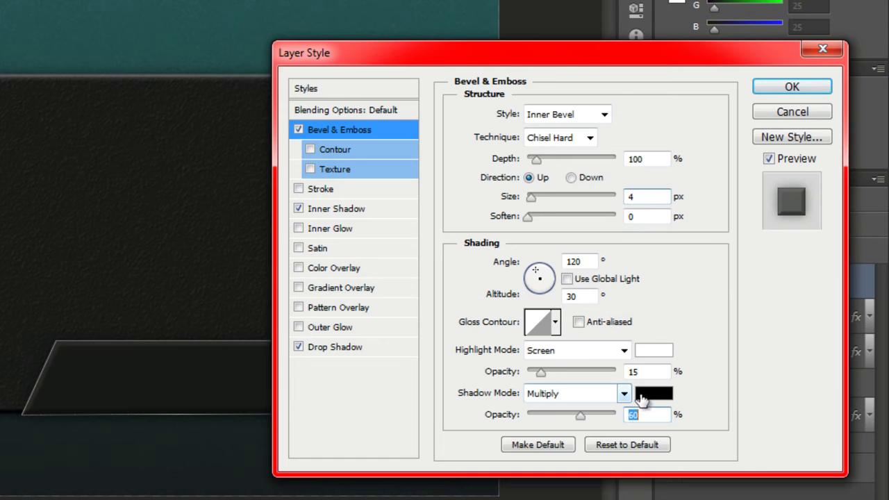
{"action": "left_click", "coordinate": [658, 394]}
{"action": "left_click", "coordinate": [579, 386]}
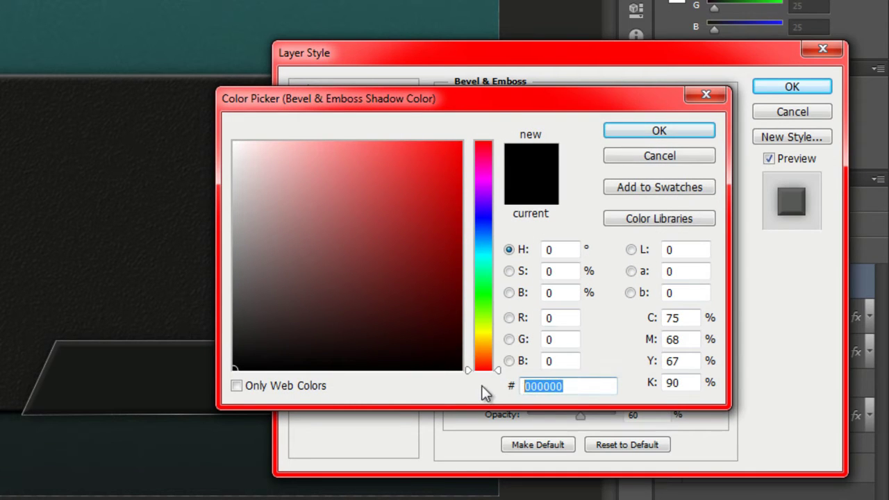
{"action": "type", "text": "0c"}
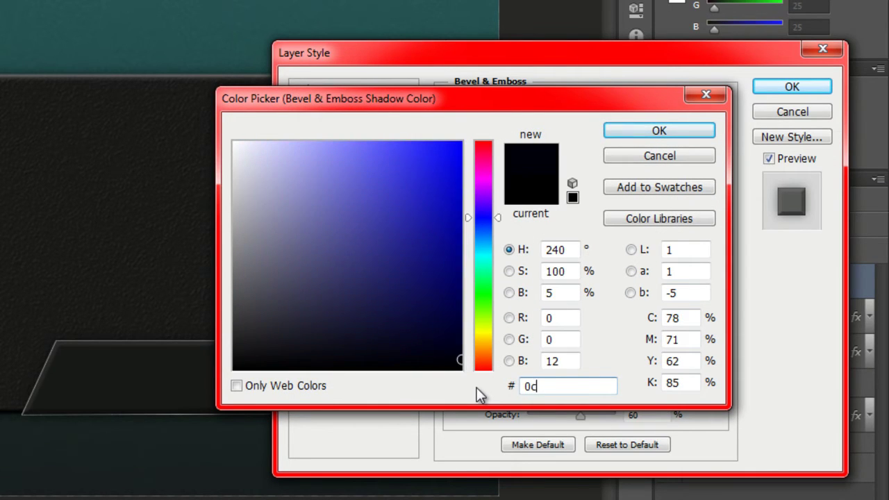
{"action": "type", "text": "1717"}
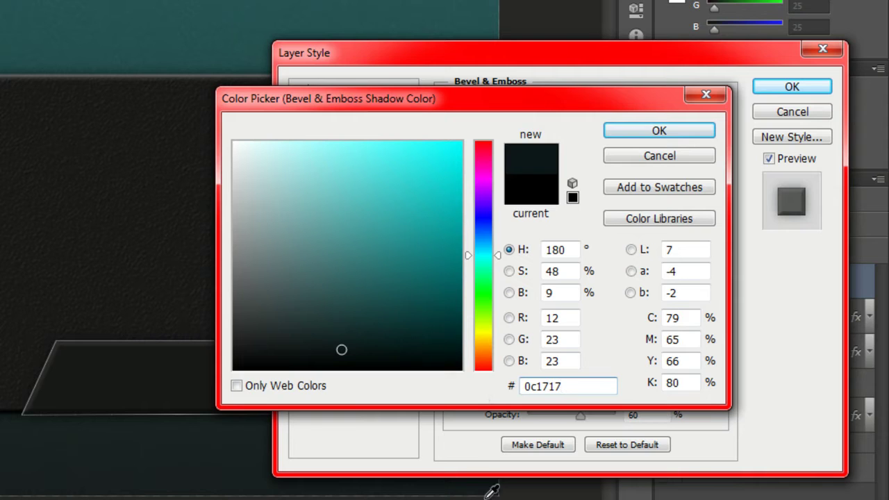
{"action": "left_click", "coordinate": [624, 132]}
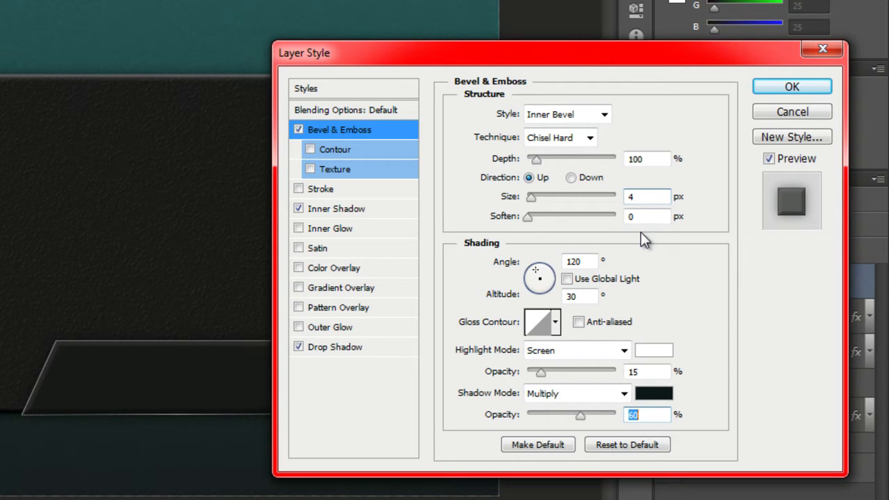
{"action": "left_click", "coordinate": [787, 87]}
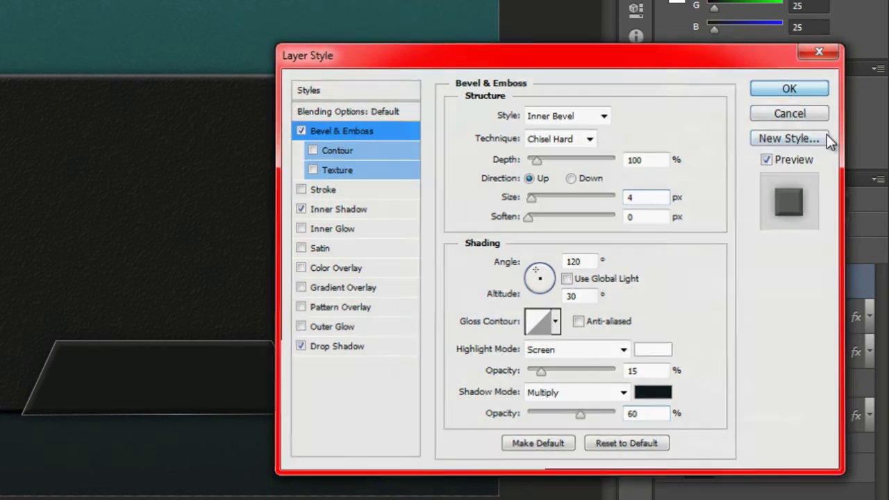
{"action": "mouse_move", "coordinate": [879, 364]}
{"action": "left_mouse_down"}
{"action": "mouse_move", "coordinate": [879, 397]}
{"action": "mouse_move", "coordinate": [873, 283]}
{"action": "left_mouse_up"}
{"action": "left_click", "coordinate": [869, 282]}
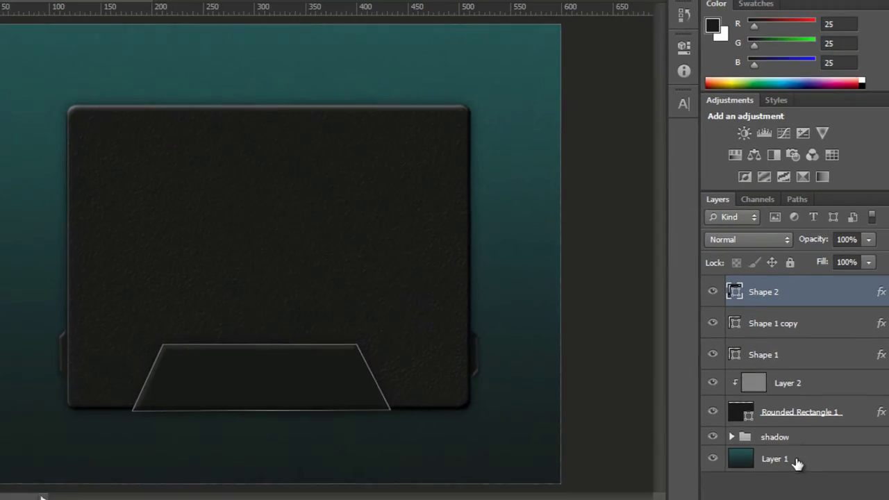
- Nudge the Shape 2 trapezoid up slightly and create a new empty Layer 5 above it
{"action": "left_click", "coordinate": [797, 464]}
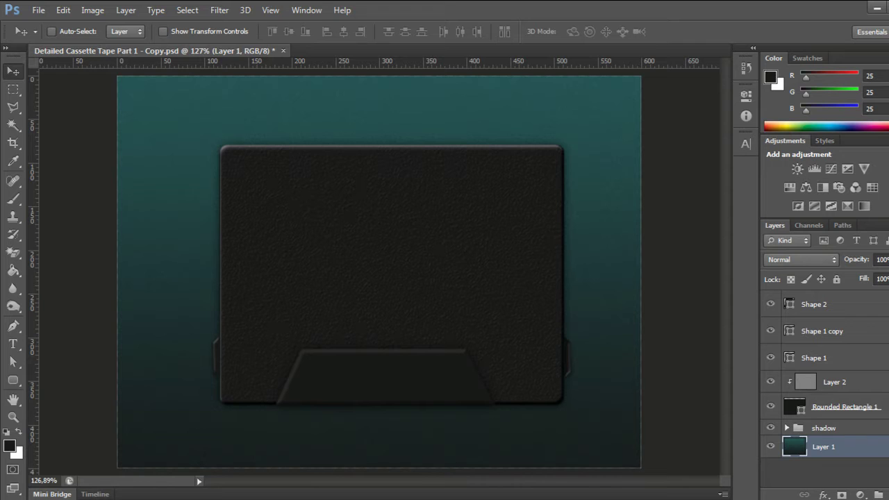
{"action": "key", "text": "ctrl+plus"}
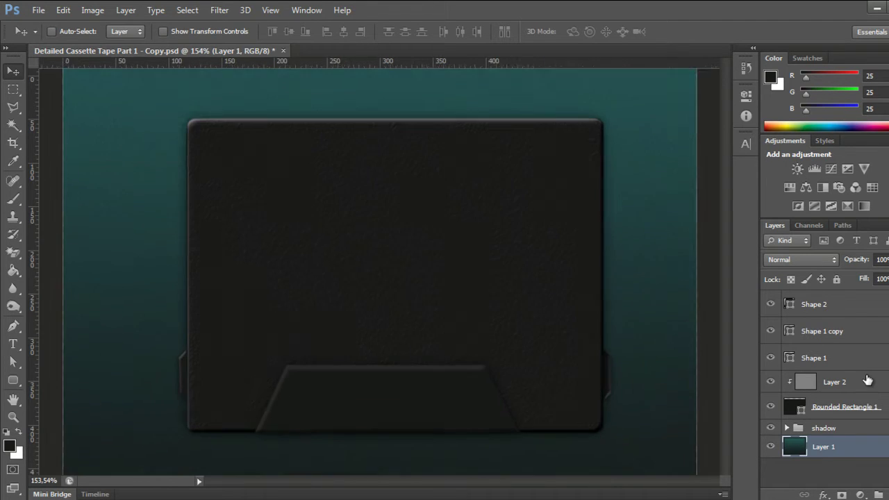
{"action": "key", "text": "ctrl+minus"}
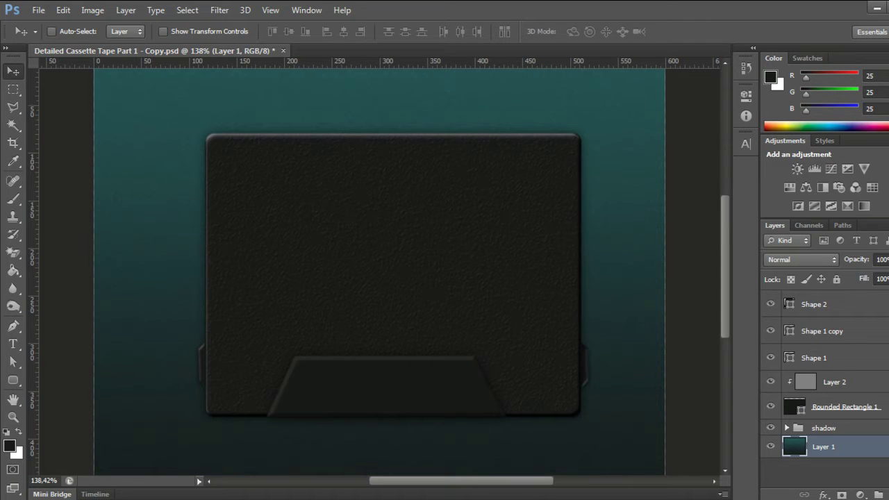
{"action": "left_click", "coordinate": [867, 308]}
{"action": "key", "text": "Up"}
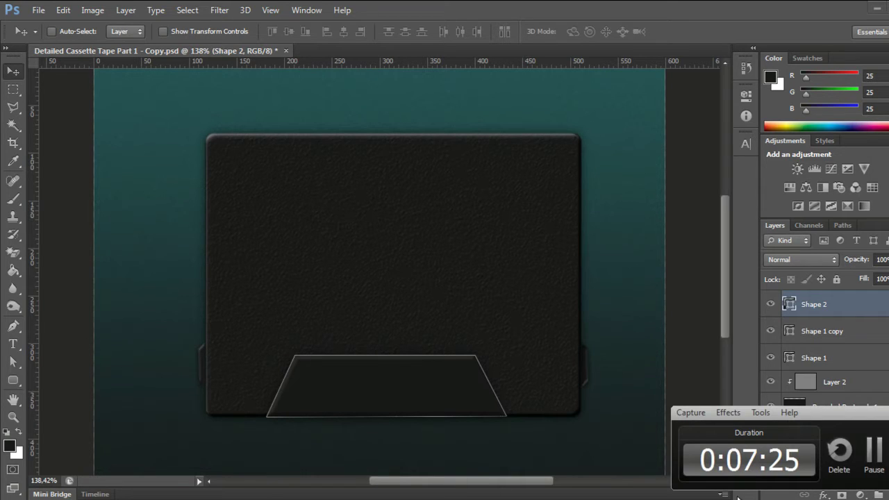
{"action": "left_click", "coordinate": [873, 460]}
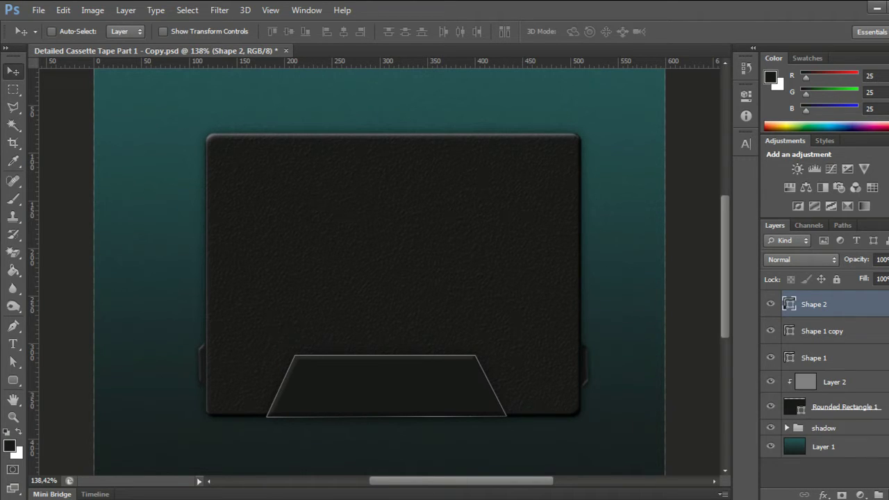
{"action": "key", "text": "ctrl+shift+alt+n"}
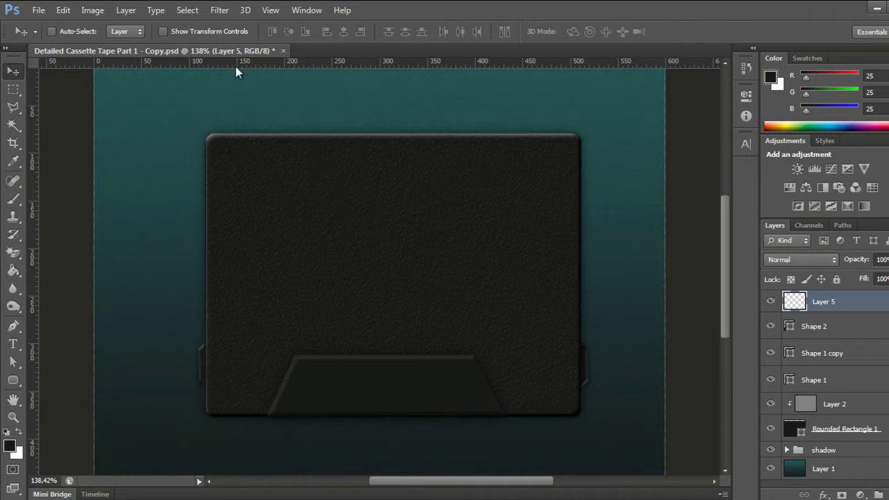
- Clip Layer 5 to the trapezoid panel and fill it with white
{"action": "left_click", "coordinate": [126, 10]}
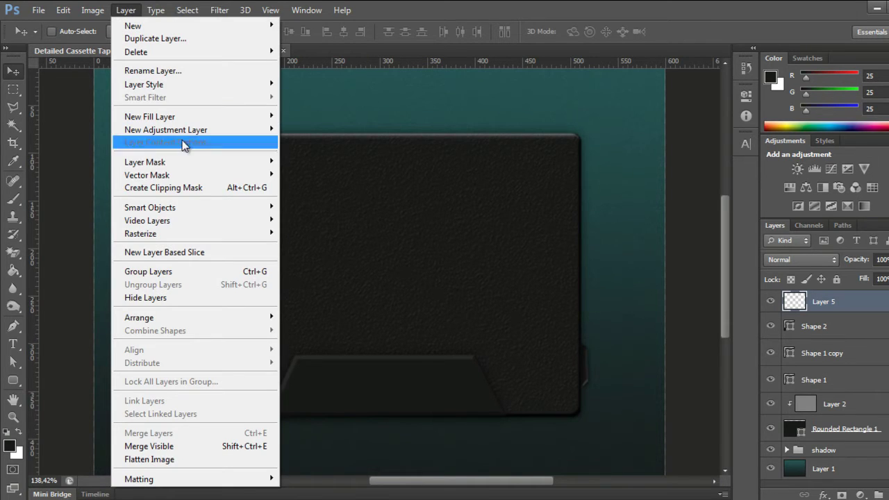
{"action": "left_click", "coordinate": [192, 188]}
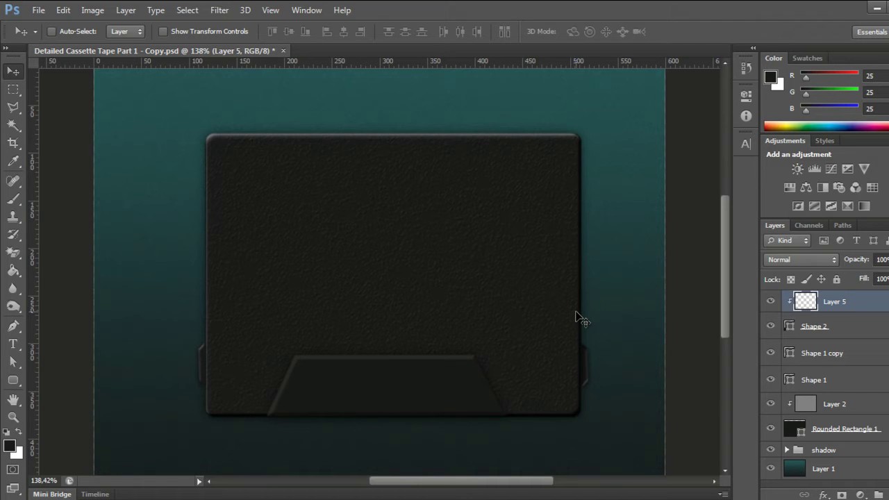
{"action": "key", "text": "shift+F5"}
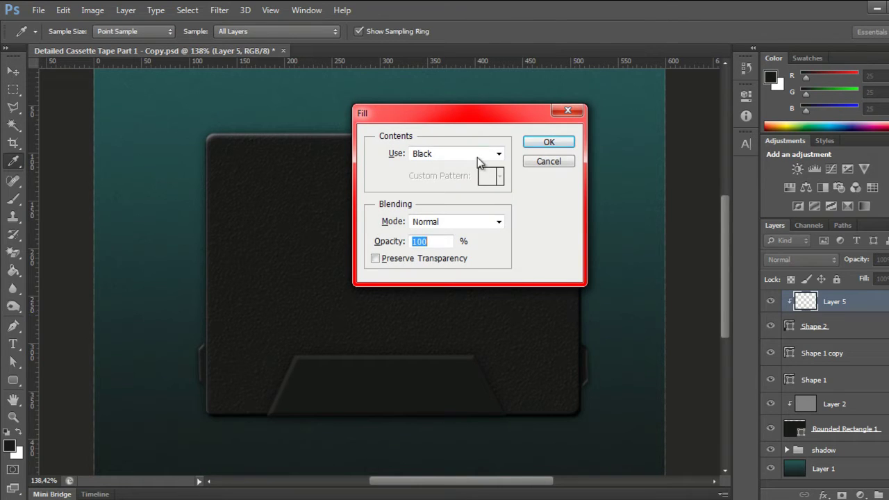
{"action": "left_click", "coordinate": [499, 154]}
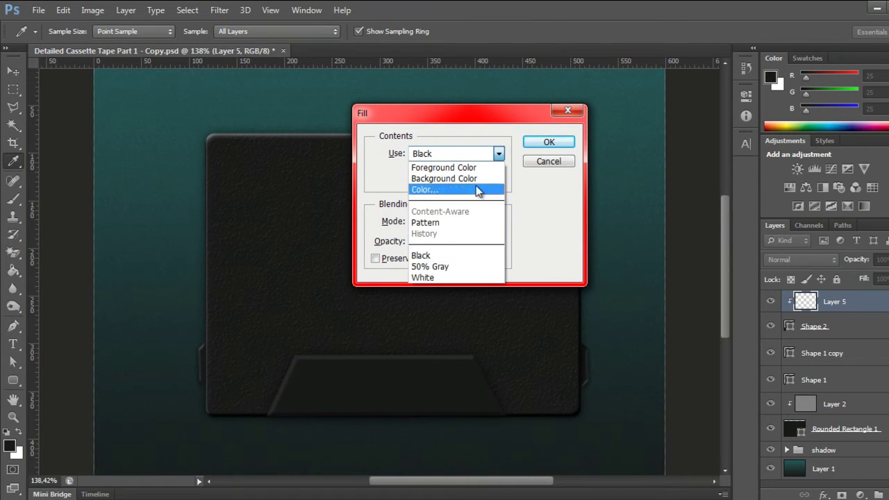
{"action": "left_click", "coordinate": [466, 277]}
{"action": "left_click", "coordinate": [548, 141]}
{"action": "key", "text": "v"}
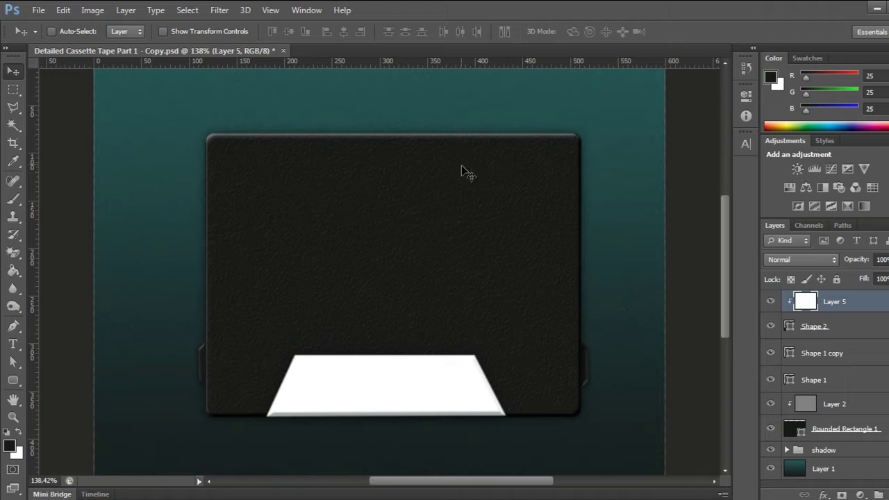
{"action": "left_click", "coordinate": [219, 10]}
{"action": "mouse_move", "coordinate": [230, 175]}
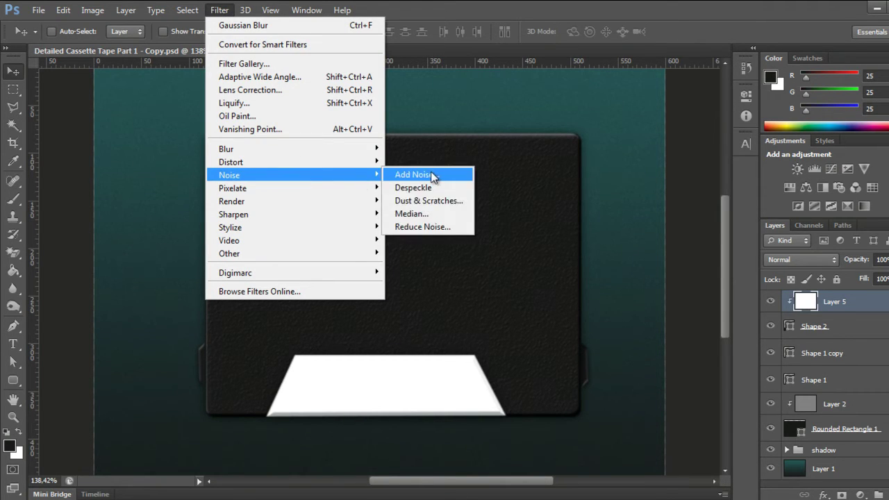
- Add 12% monochromatic Gaussian noise to the white panel layer
{"action": "left_click", "coordinate": [431, 175]}
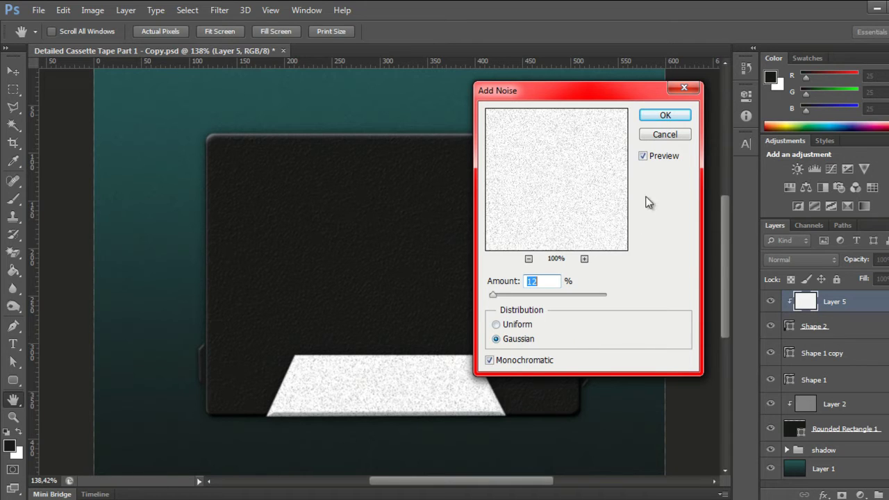
{"action": "left_click", "coordinate": [664, 116]}
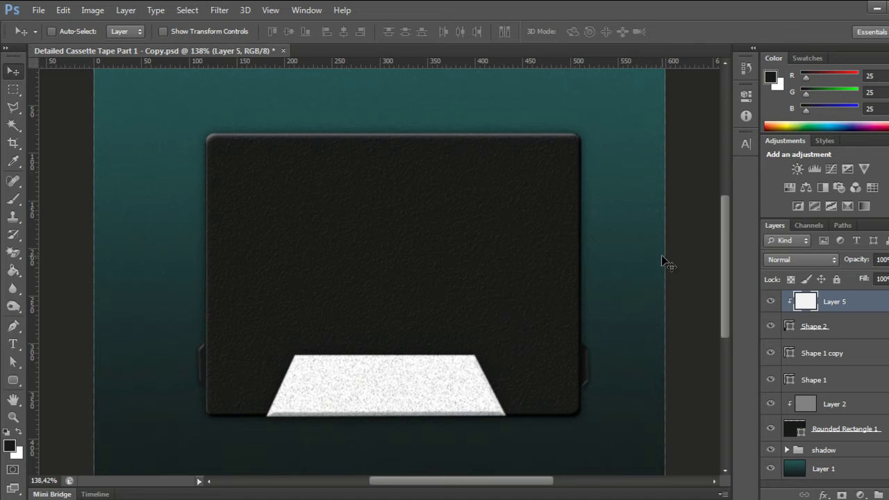
{"action": "left_click", "coordinate": [219, 10]}
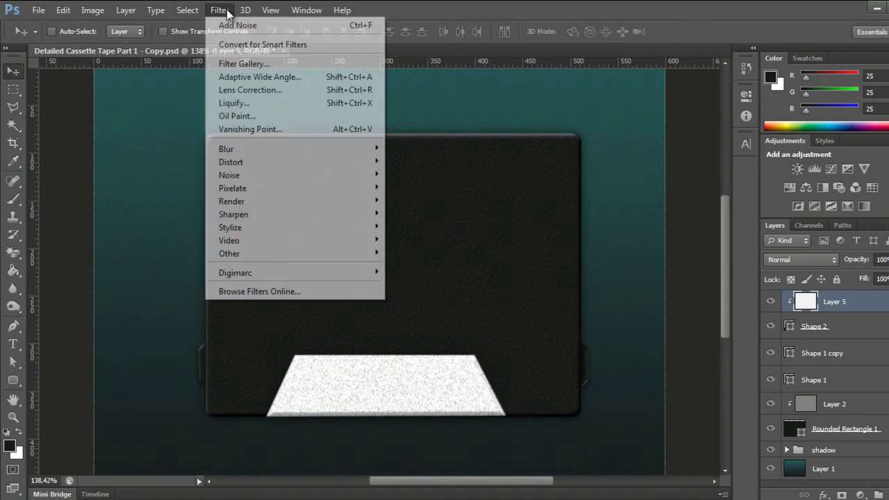
{"action": "mouse_move", "coordinate": [230, 227]}
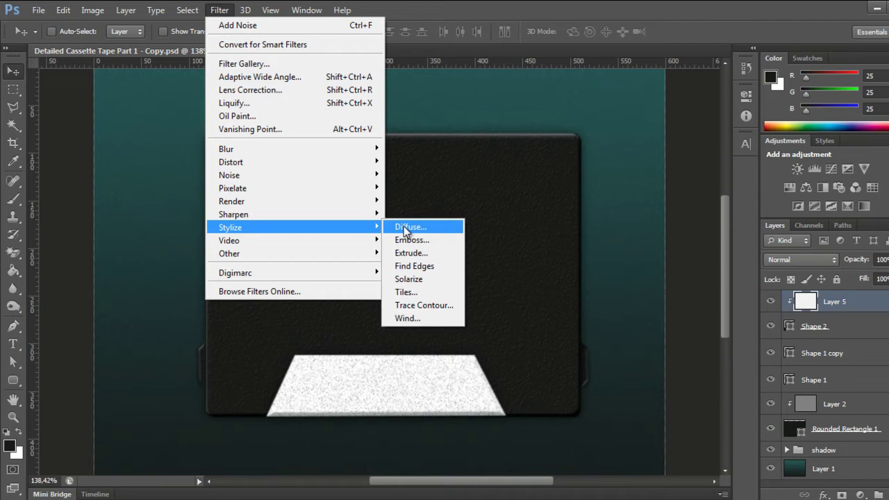
- Emboss the noisy panel at Angle 135, Height 1, Amount 150%
{"action": "left_click", "coordinate": [411, 240]}
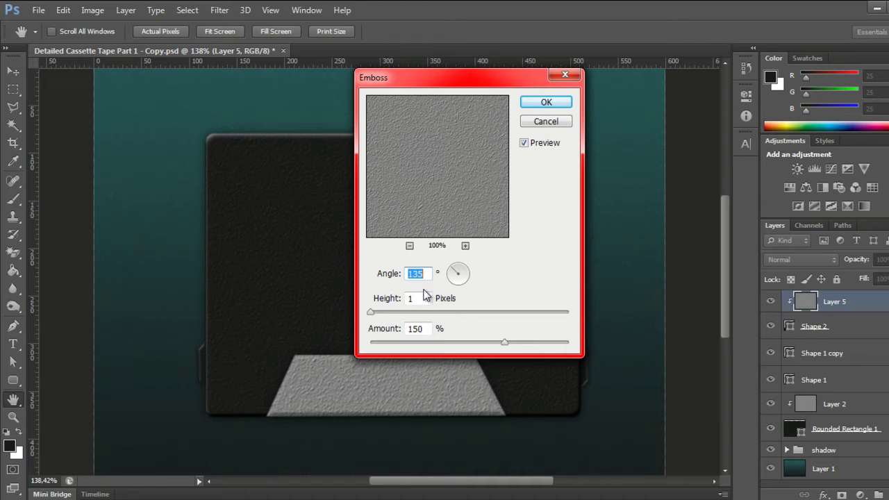
{"action": "left_click", "coordinate": [546, 103]}
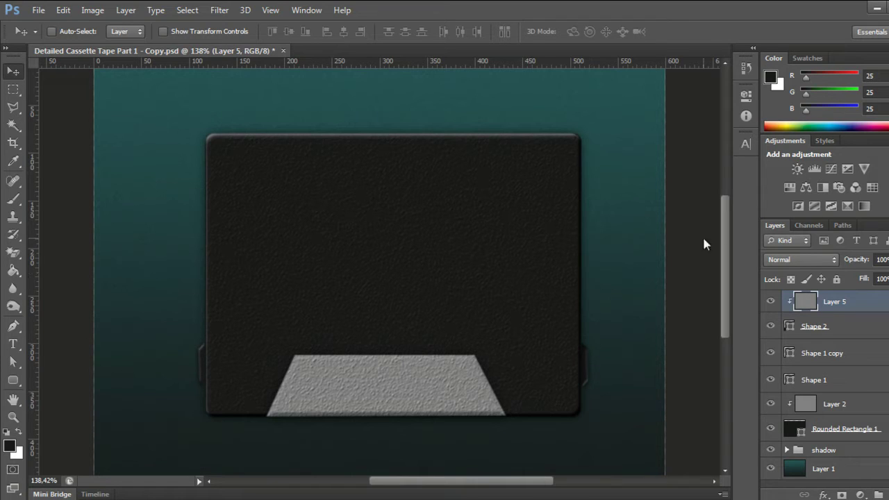
{"action": "left_click", "coordinate": [886, 259]}
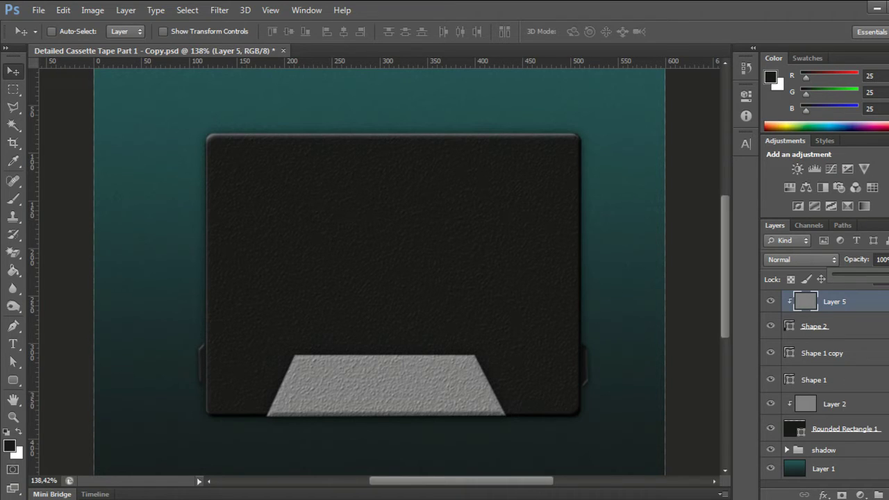
- Lower the embossed panel layer's opacity to about 40%
{"action": "left_click_drag", "start_coordinate": [887, 274], "coordinate": [868, 297]}
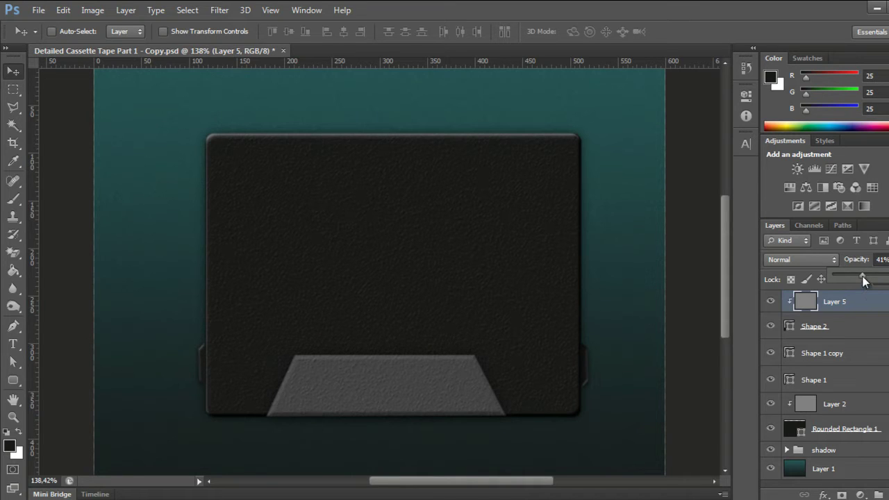
{"action": "left_click_drag", "start_coordinate": [863, 279], "coordinate": [862, 278]}
{"action": "left_click", "coordinate": [747, 309]}
- Select the Line Tool with a 2 px line weight
{"action": "left_click_drag", "start_coordinate": [16, 383], "coordinate": [84, 428]}
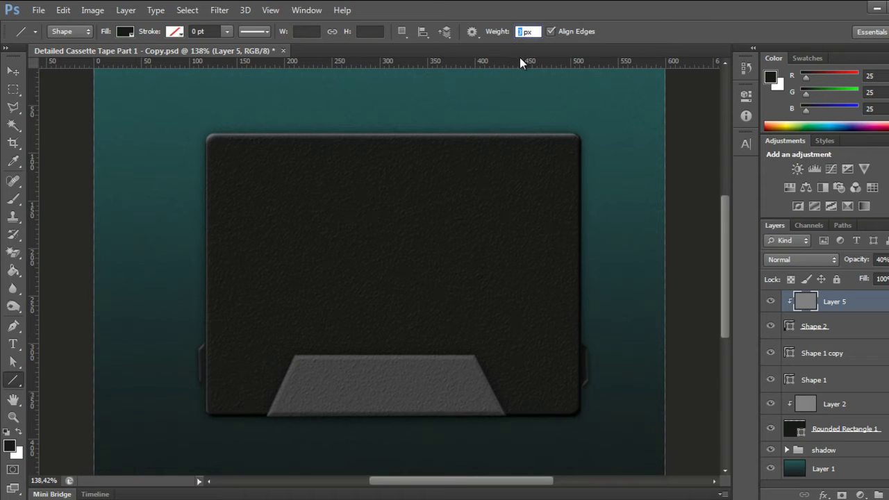
{"action": "type", "text": "2"}
{"action": "key", "text": "Return"}
- Draw a 2 px horizontal line spanning the trapezoid panel's top edge
{"action": "left_click_drag", "start_coordinate": [280, 364], "coordinate": [488, 368]}
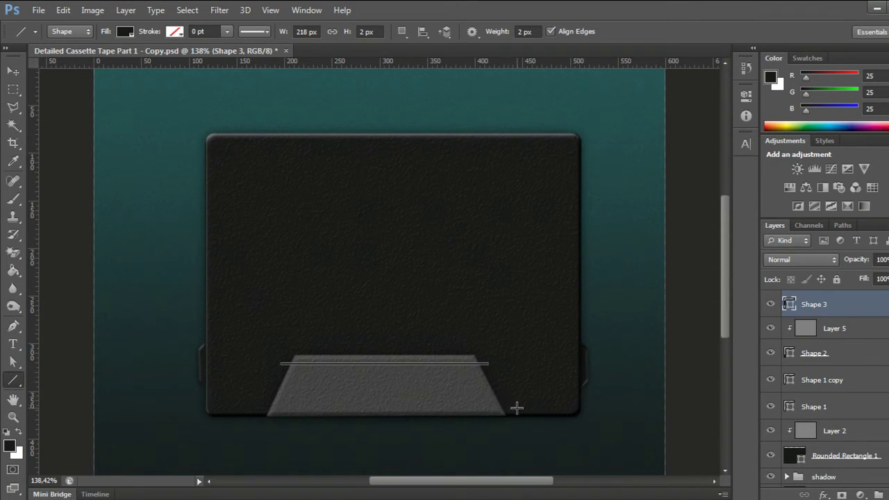
{"action": "key", "text": "ctrl+z"}
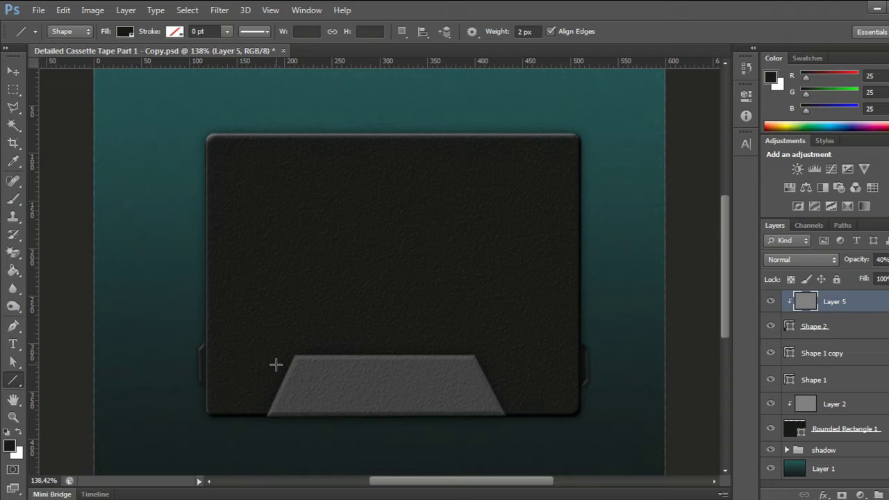
{"action": "left_click_drag", "start_coordinate": [257, 361], "coordinate": [505, 369]}
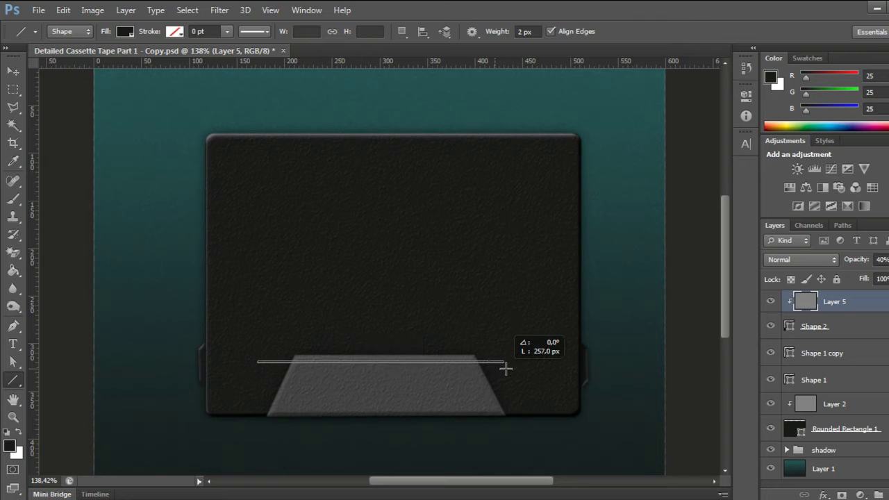
{"action": "left_click_drag", "start_coordinate": [505, 368], "coordinate": [511, 368]}
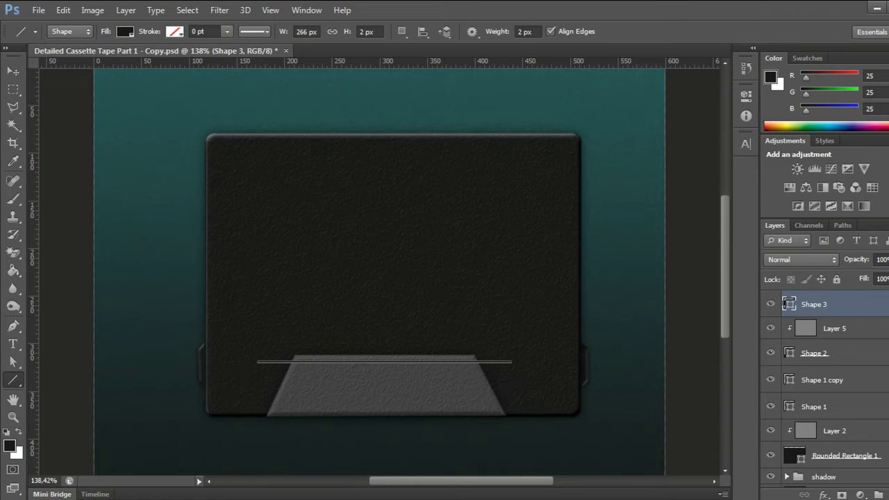
{"action": "double_click", "coordinate": [840, 307]}
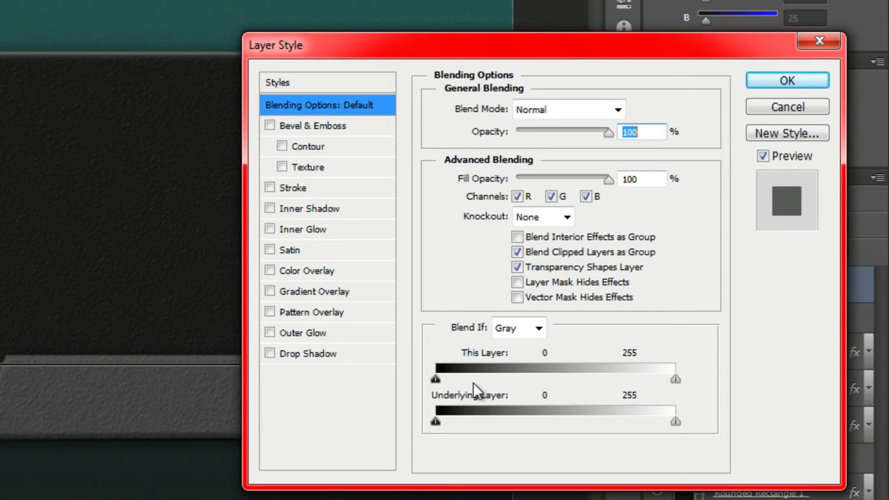
- Add a #111112 drop shadow at 50% opacity to the line
{"action": "left_click", "coordinate": [306, 353]}
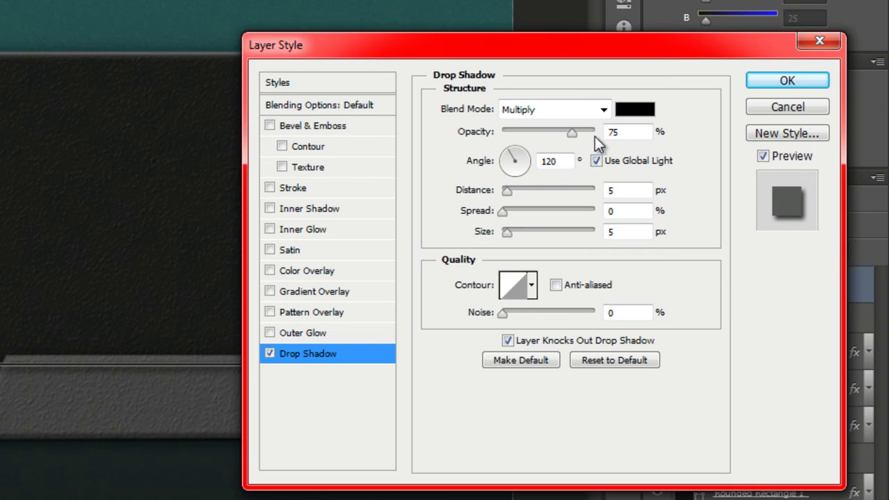
{"action": "left_click", "coordinate": [638, 117]}
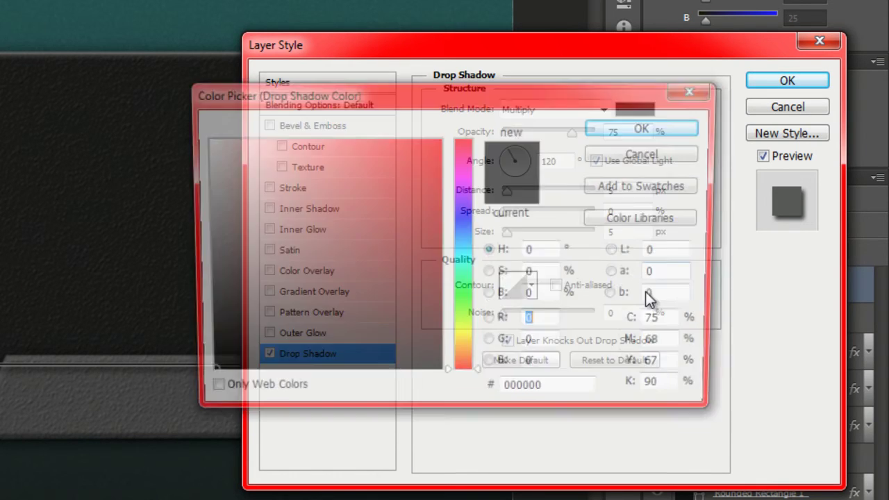
{"action": "left_click", "coordinate": [572, 393]}
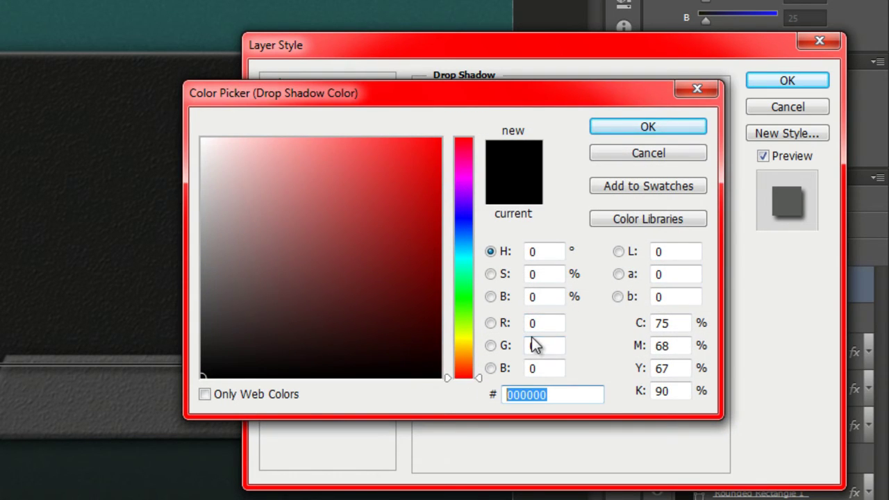
{"action": "type", "text": "1"}
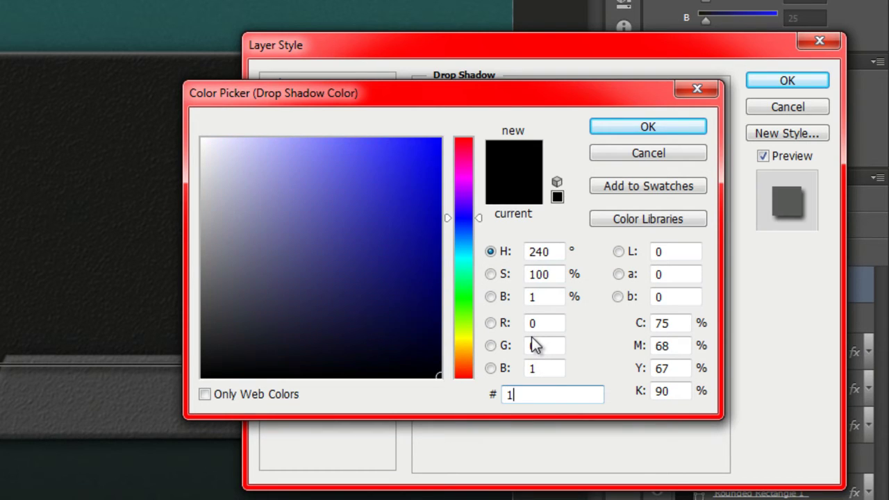
{"action": "type", "text": "11112"}
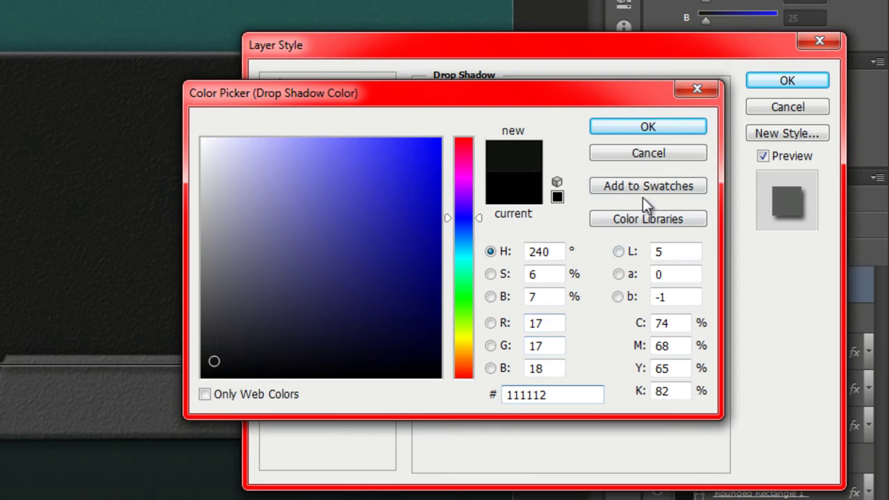
{"action": "left_click", "coordinate": [615, 129]}
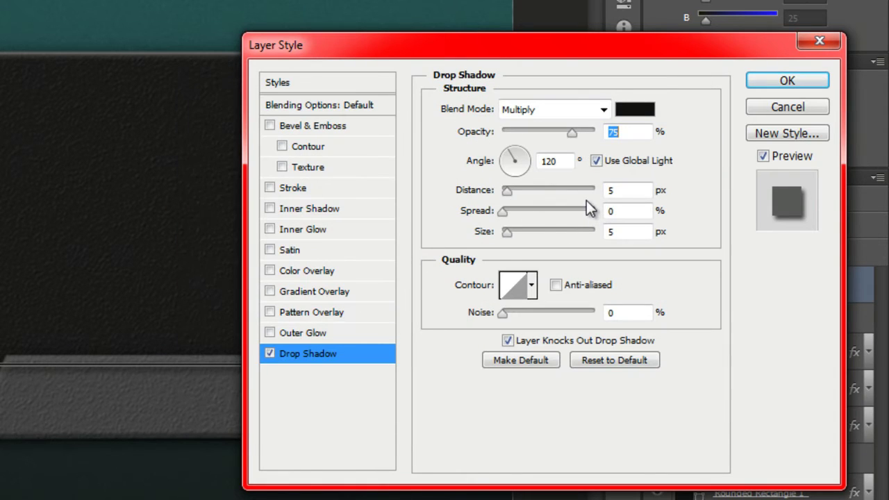
{"action": "left_click_drag", "start_coordinate": [572, 131], "coordinate": [550, 143]}
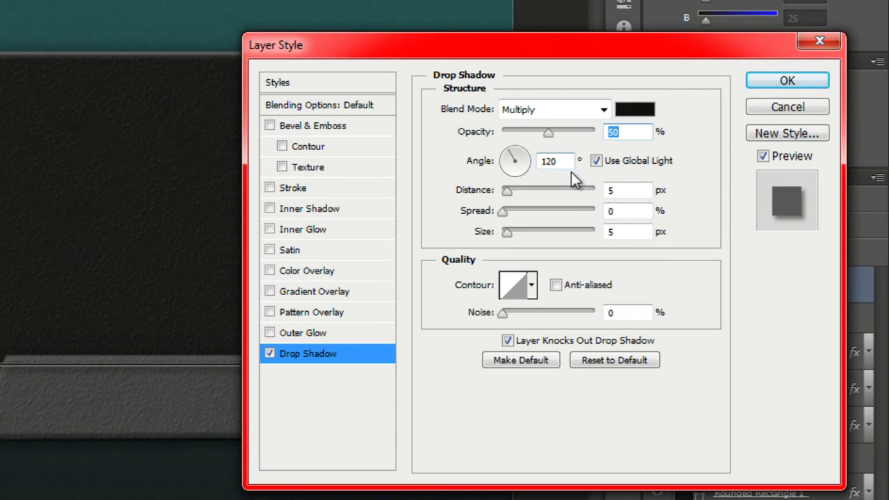
- Set the shadow angle to -120° without global light, distance 1 px, size 3 px
{"action": "left_click", "coordinate": [595, 160]}
{"action": "mouse_move", "coordinate": [512, 159]}
{"action": "left_mouse_down"}
{"action": "mouse_move", "coordinate": [509, 184]}
{"action": "mouse_move", "coordinate": [506, 177]}
{"action": "left_mouse_up"}
{"action": "left_click", "coordinate": [570, 164]}
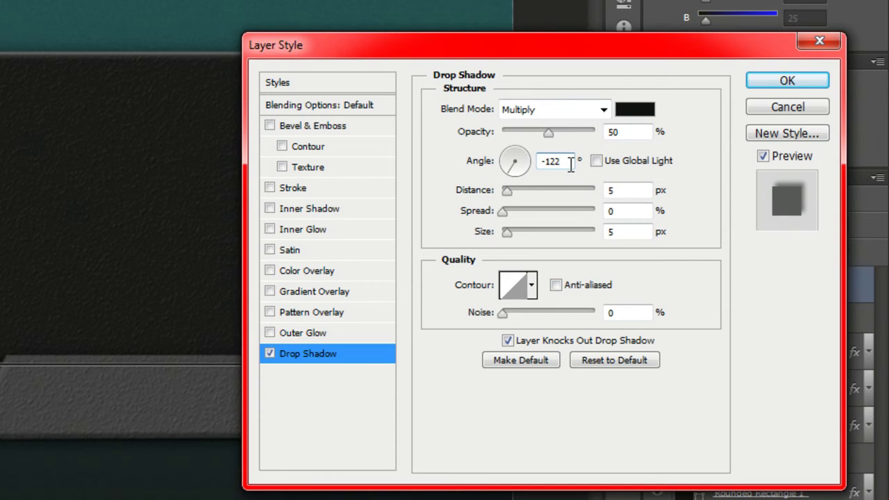
{"action": "key", "text": "BackSpace"}
{"action": "type", "text": "0"}
{"action": "double_click", "coordinate": [621, 190]}
{"action": "type", "text": "1"}
{"action": "double_click", "coordinate": [610, 234]}
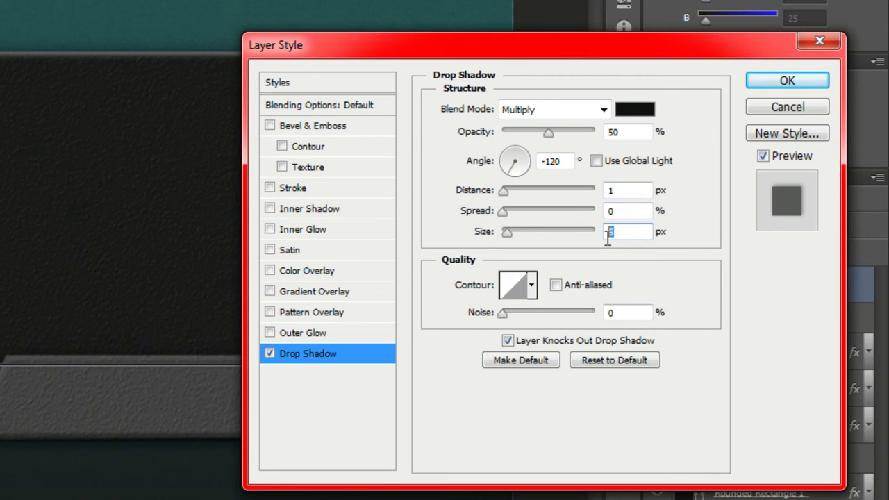
{"action": "type", "text": "3"}
{"action": "left_click", "coordinate": [319, 126]}
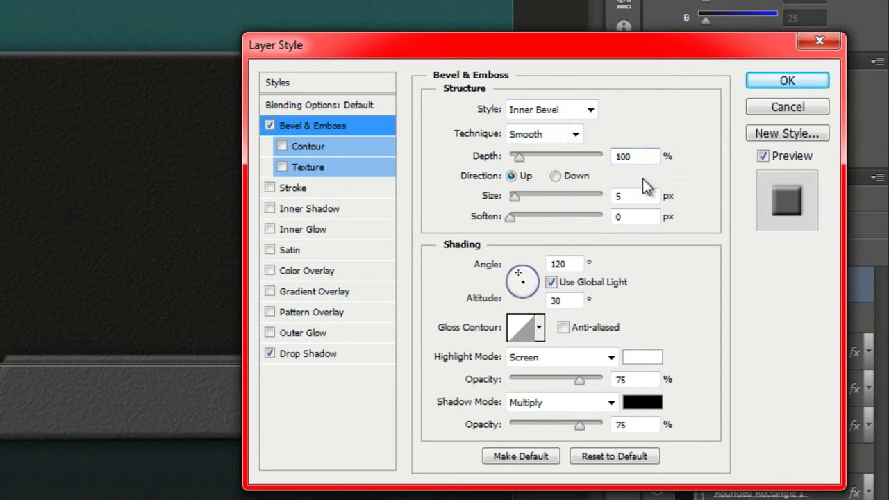
- Set the bevel size to 6 px, global light off, highlight opacity 25%
{"action": "double_click", "coordinate": [643, 197]}
{"action": "type", "text": "6"}
{"action": "left_click", "coordinate": [550, 282]}
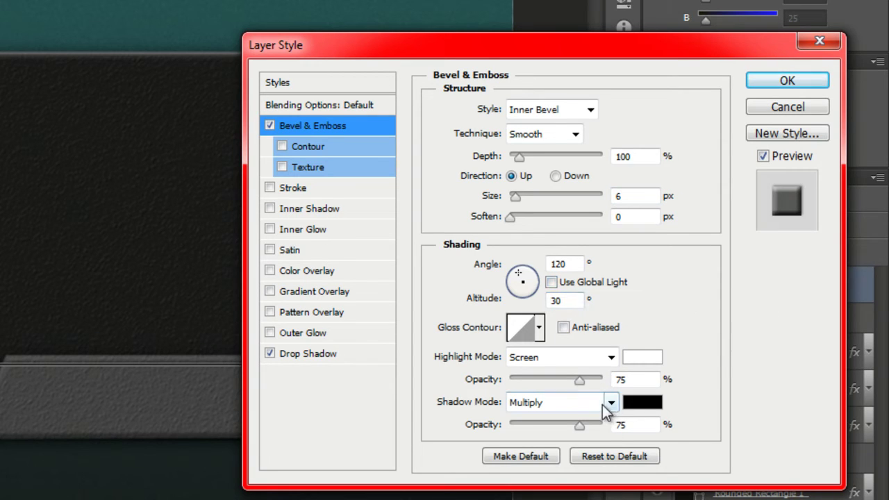
{"action": "left_click_drag", "start_coordinate": [579, 381], "coordinate": [534, 381]}
{"action": "left_click", "coordinate": [632, 379]}
{"action": "key", "text": "BackSpace"}
{"action": "type", "text": "5"}
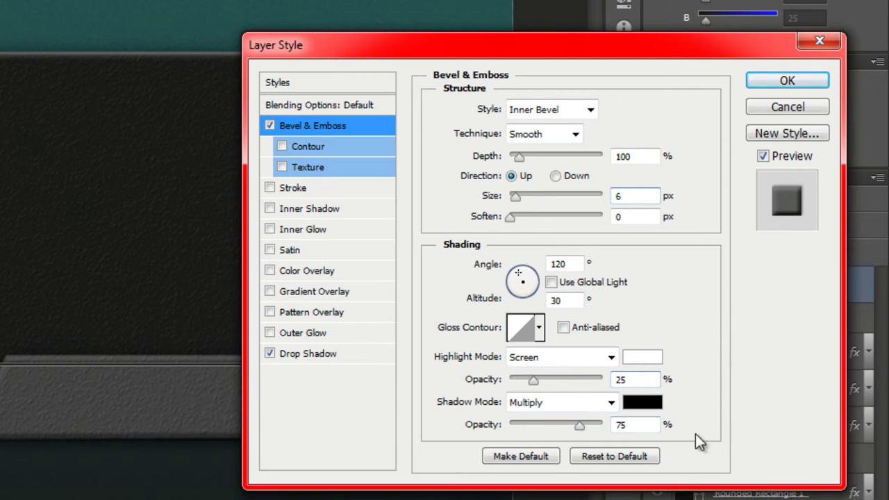
- Make the bevel shadow colour #111112 at 100% opacity
{"action": "left_click", "coordinate": [643, 403]}
{"action": "left_click_drag", "start_coordinate": [590, 394], "coordinate": [464, 396]}
{"action": "type", "text": "11111"}
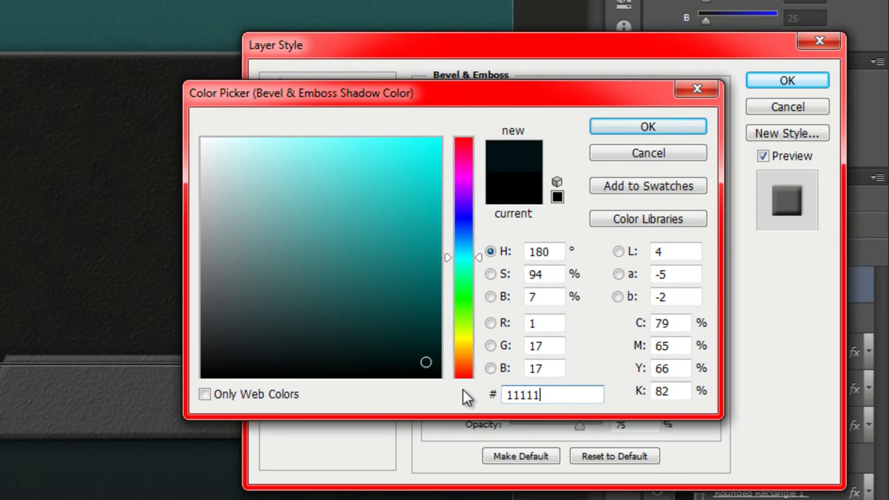
{"action": "type", "text": "2"}
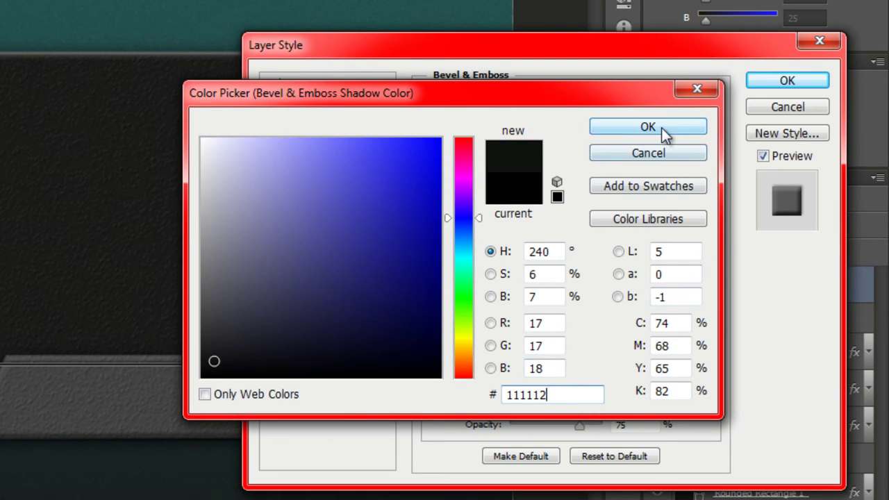
{"action": "left_click", "coordinate": [661, 127]}
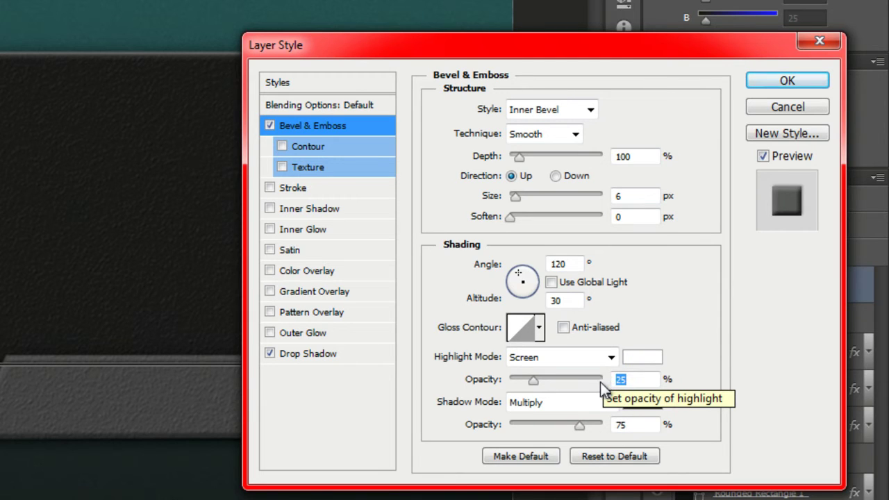
{"action": "left_click_drag", "start_coordinate": [582, 426], "coordinate": [615, 434]}
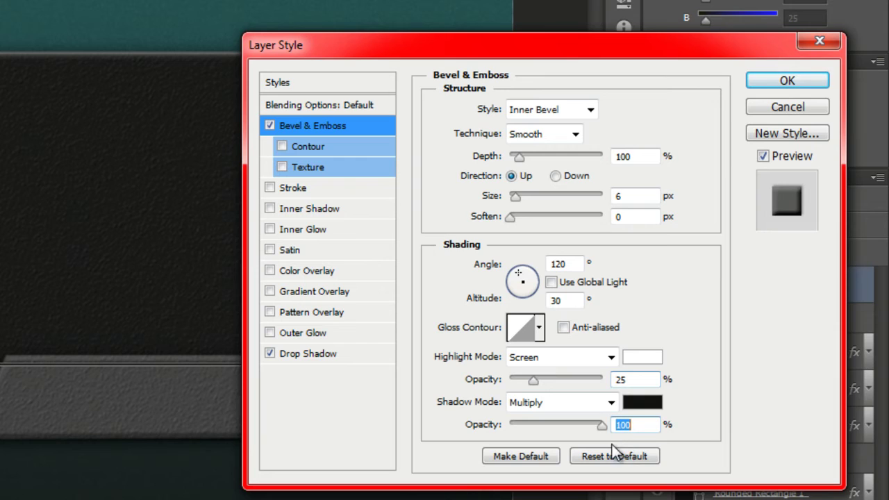
- Add a black #000000 Colour Overlay to the line and apply the styles
{"action": "left_click", "coordinate": [319, 272]}
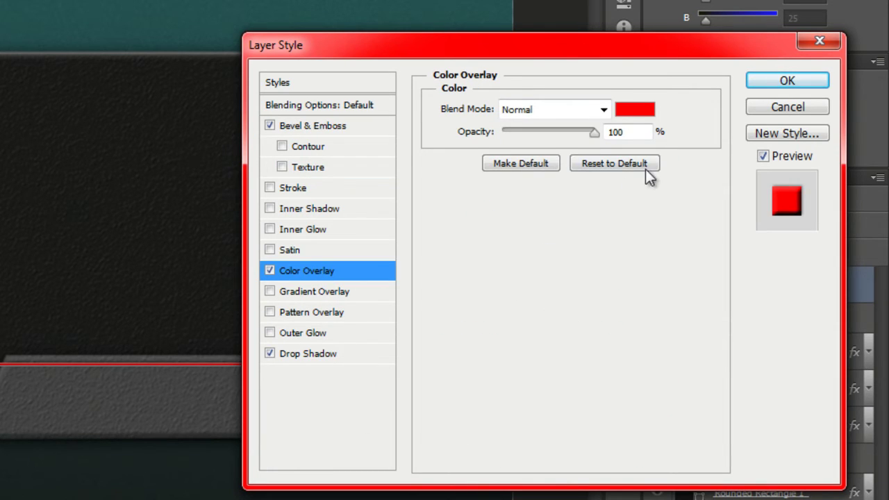
{"action": "left_click", "coordinate": [644, 113]}
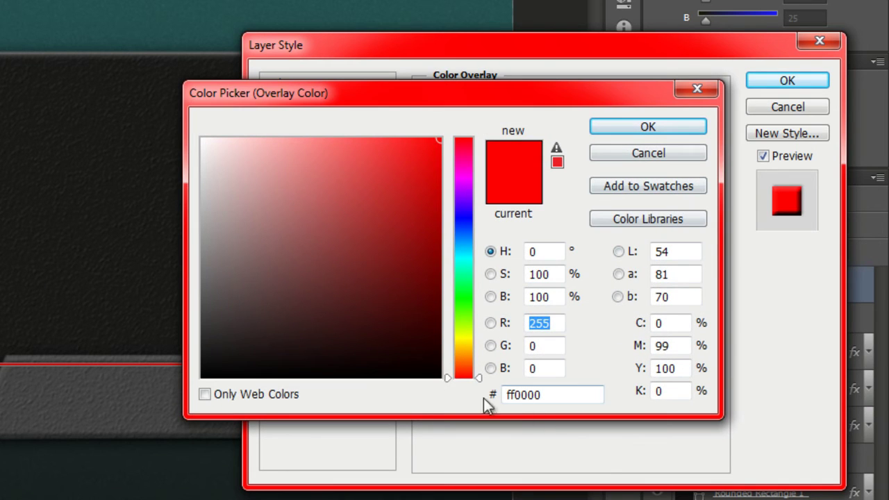
{"action": "left_click_drag", "start_coordinate": [426, 368], "coordinate": [471, 394]}
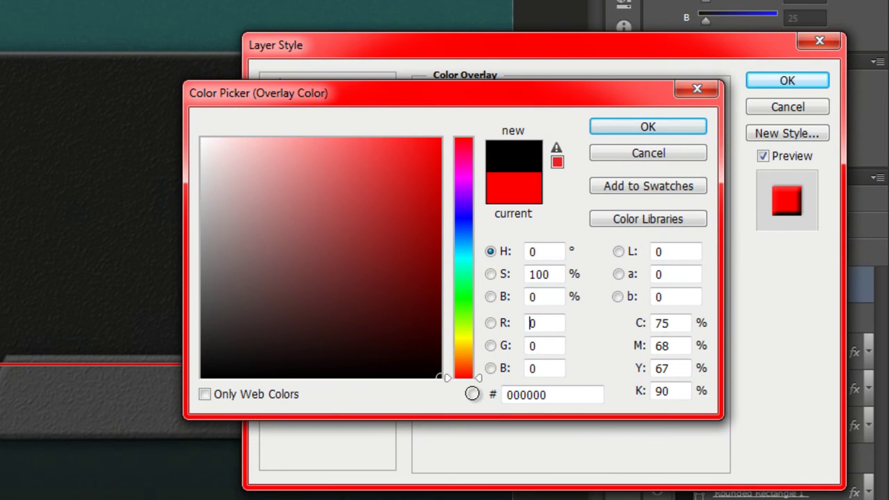
{"action": "left_click", "coordinate": [653, 130]}
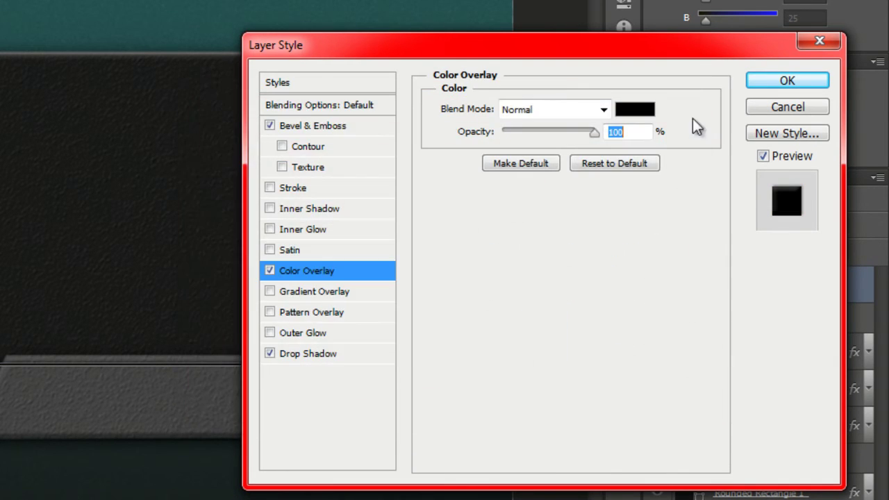
{"action": "left_click", "coordinate": [768, 86]}
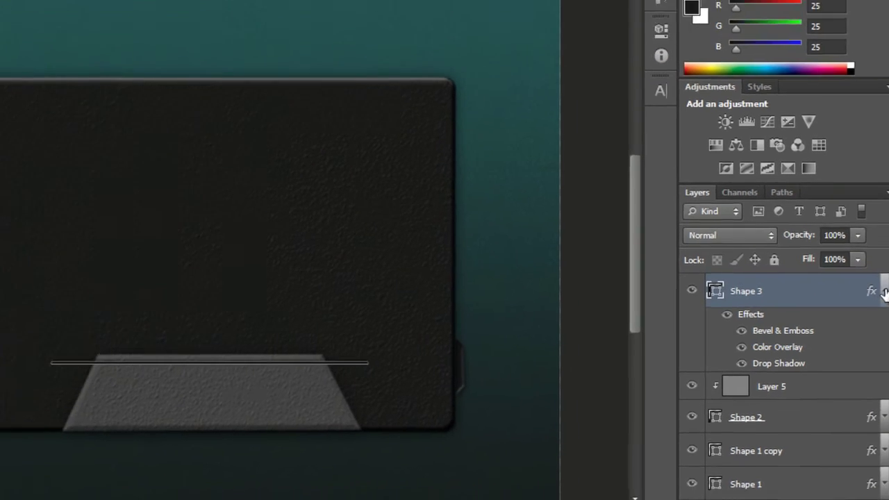
- Duplicate the Shape 3 line layer with Ctrl+J
{"action": "left_click", "coordinate": [880, 291]}
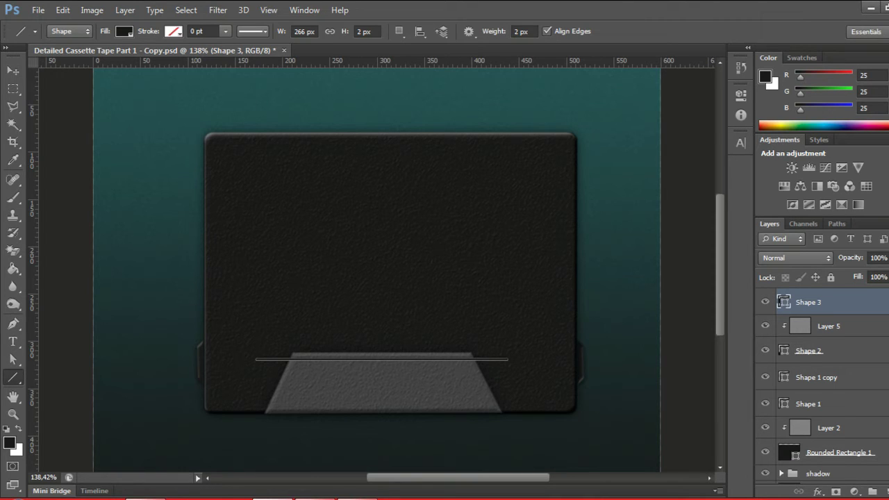
{"action": "scroll", "coordinate": [878, 451], "scroll_direction": "down", "scroll_amount": 2}
{"action": "left_click", "coordinate": [845, 473]}
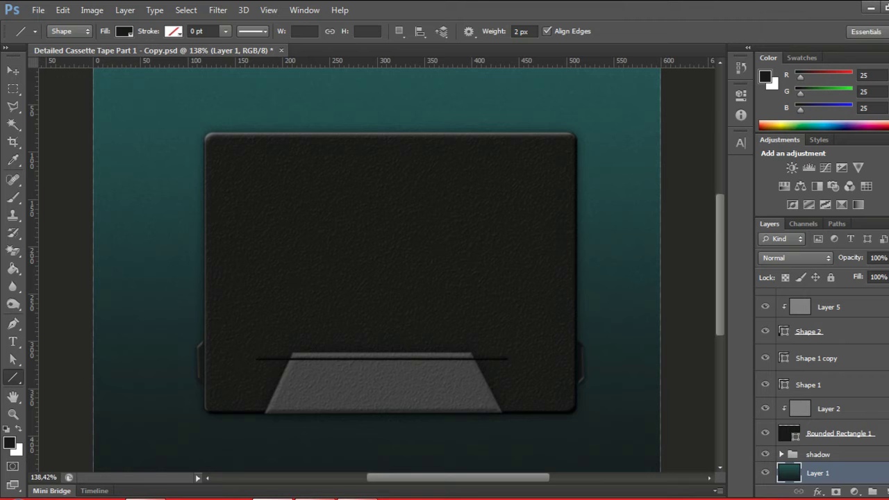
{"action": "scroll", "coordinate": [826, 382], "scroll_direction": "up", "scroll_amount": 1}
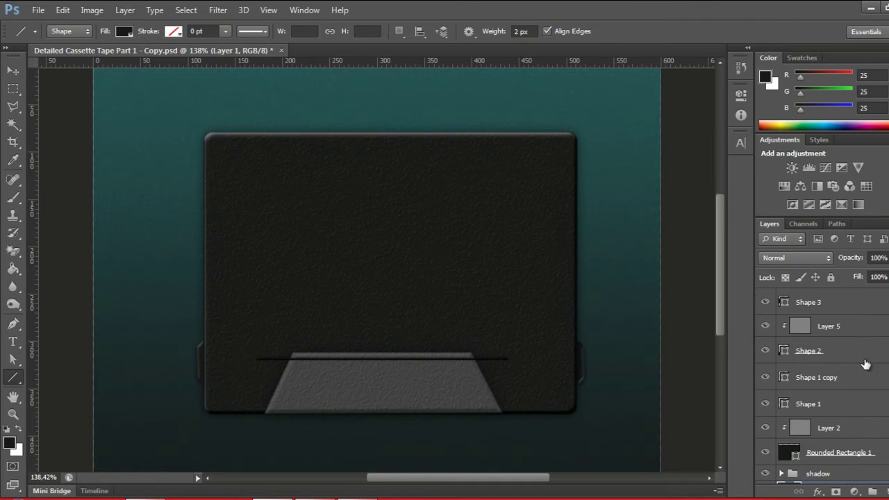
{"action": "left_click", "coordinate": [809, 303]}
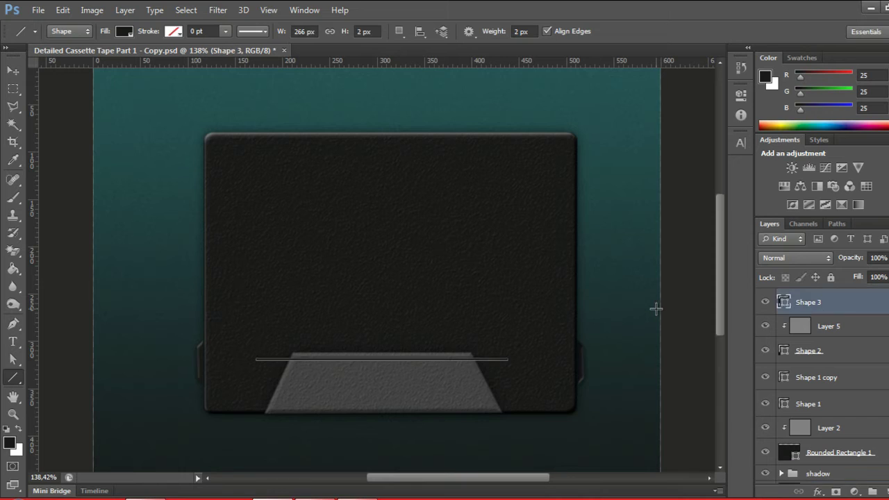
{"action": "key", "text": "ctrl+j"}
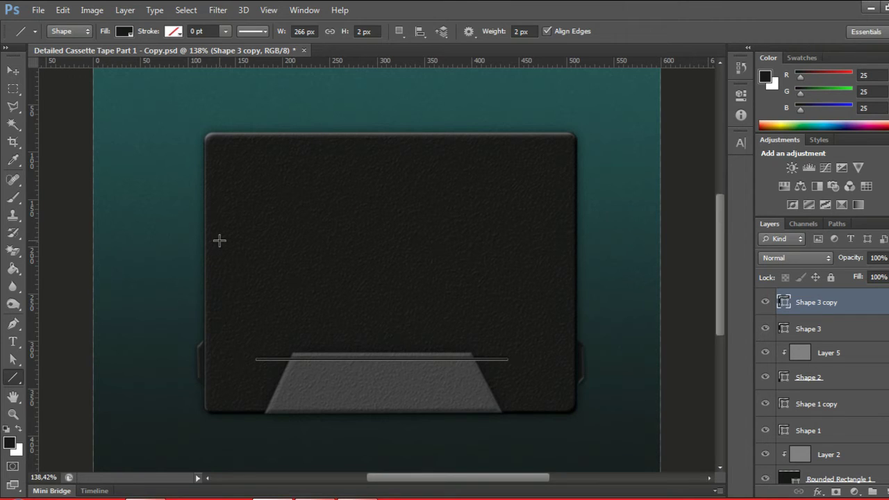
- Move the first line copy 8 px down and place a second copy 7 px below it
{"action": "key", "text": "v"}
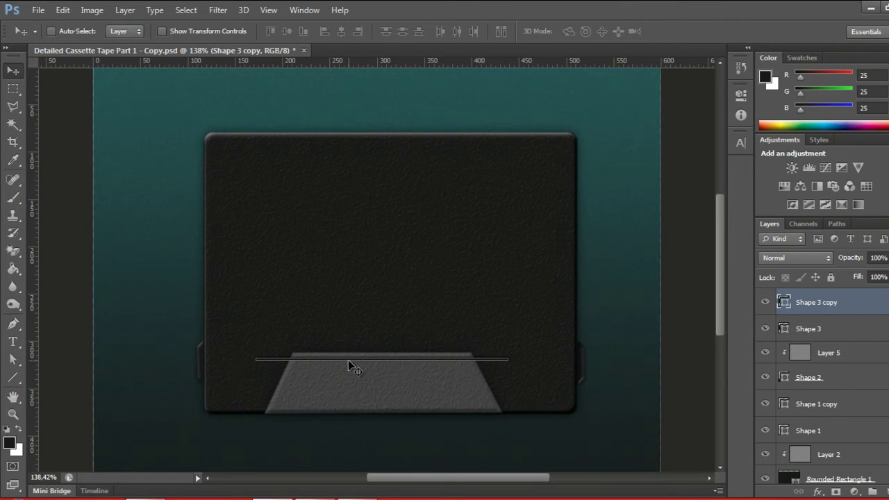
{"action": "left_click_drag", "start_coordinate": [348, 360], "coordinate": [348, 367]}
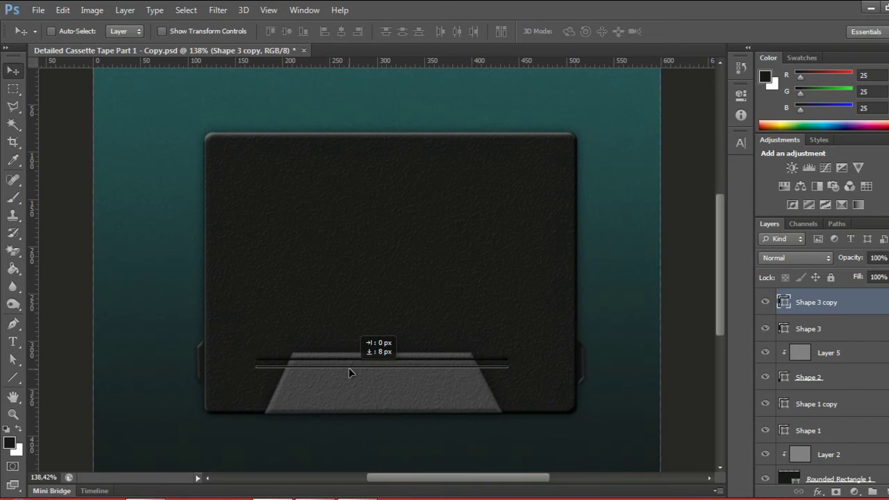
{"action": "left_click_drag", "start_coordinate": [348, 367], "coordinate": [351, 368]}
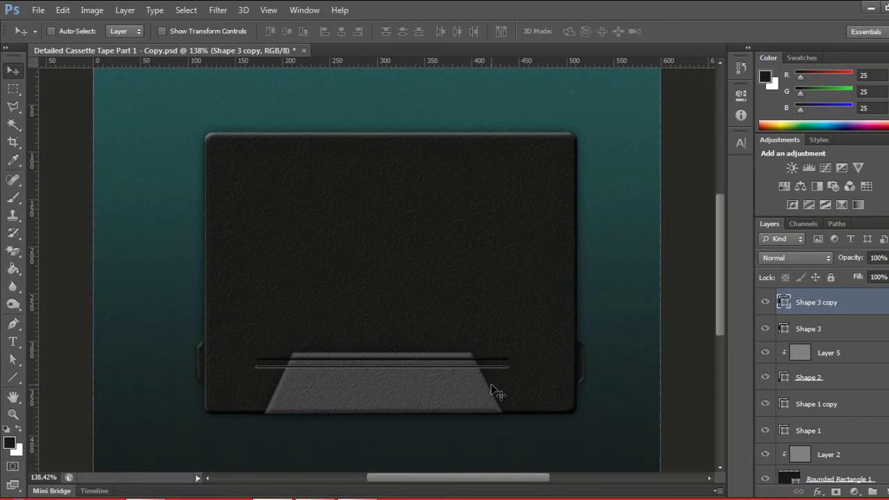
{"action": "key", "text": "ctrl+j"}
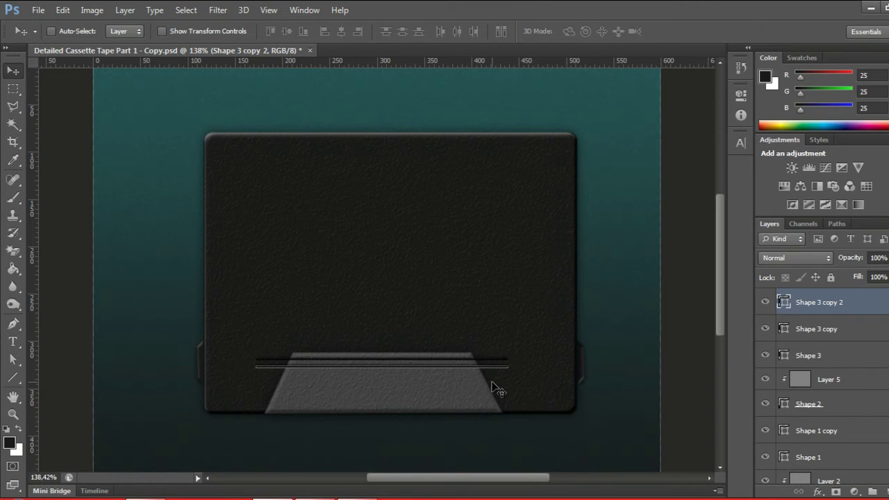
{"action": "left_click_drag", "start_coordinate": [400, 365], "coordinate": [400, 376]}
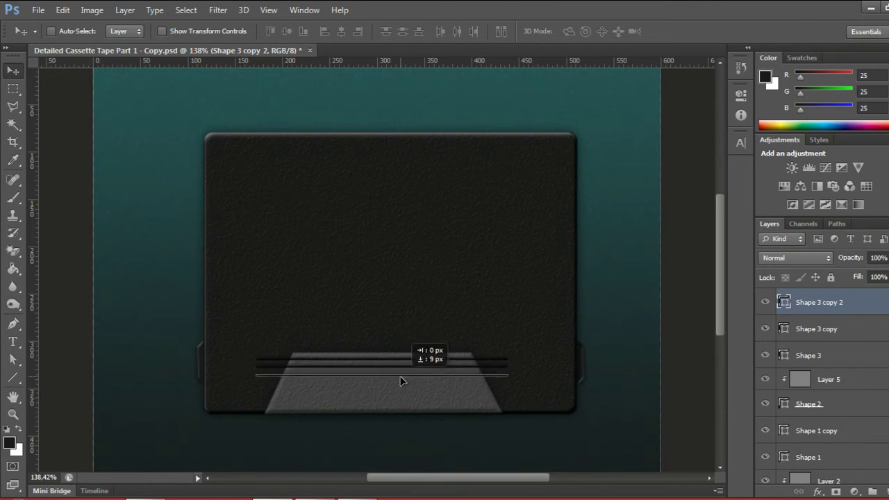
{"action": "left_click_drag", "start_coordinate": [400, 377], "coordinate": [400, 375]}
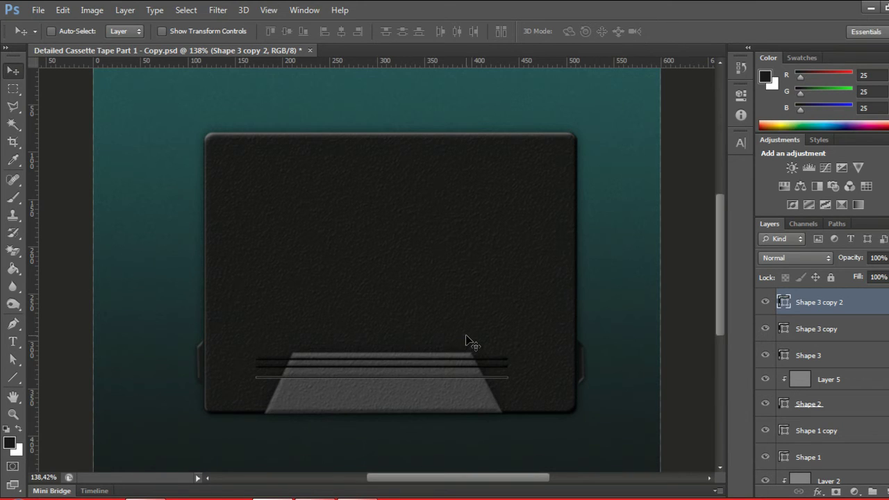
{"action": "key", "text": "ctrl+z"}
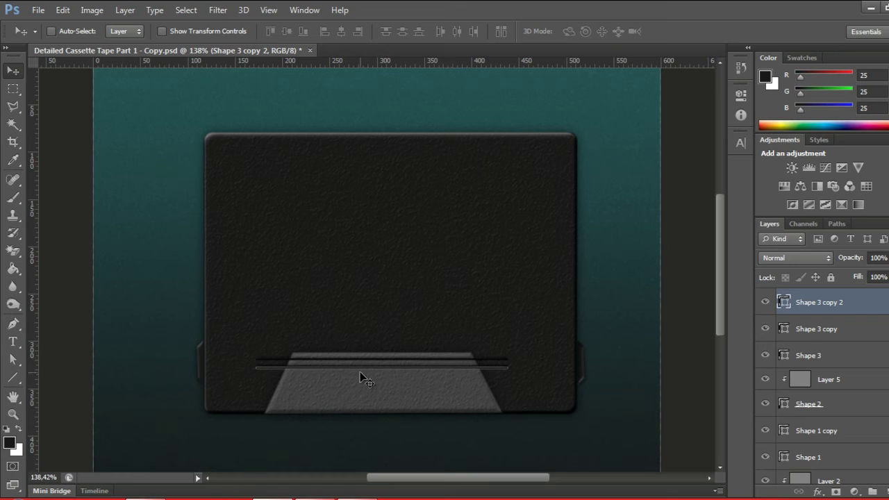
{"action": "left_click_drag", "start_coordinate": [359, 365], "coordinate": [360, 375]}
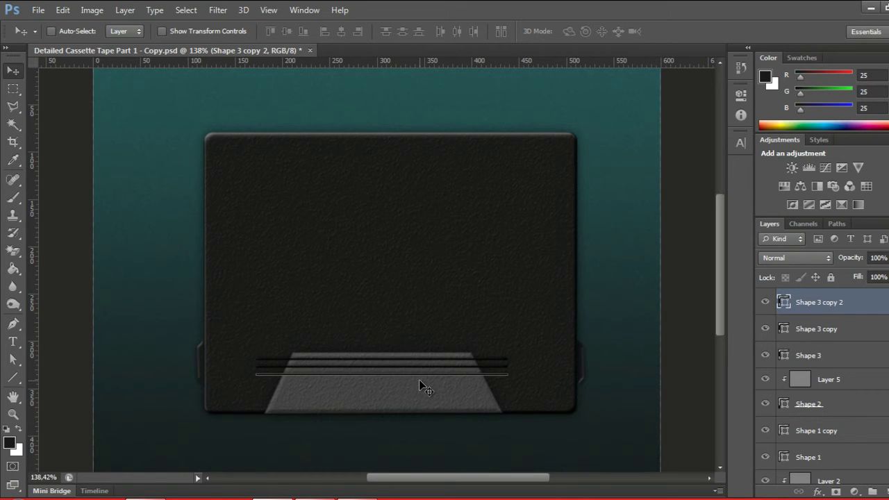
- Add three more line copies, each 9-10 px lower, down to the trapezoid's bottom
{"action": "key", "text": "ctrl+j"}
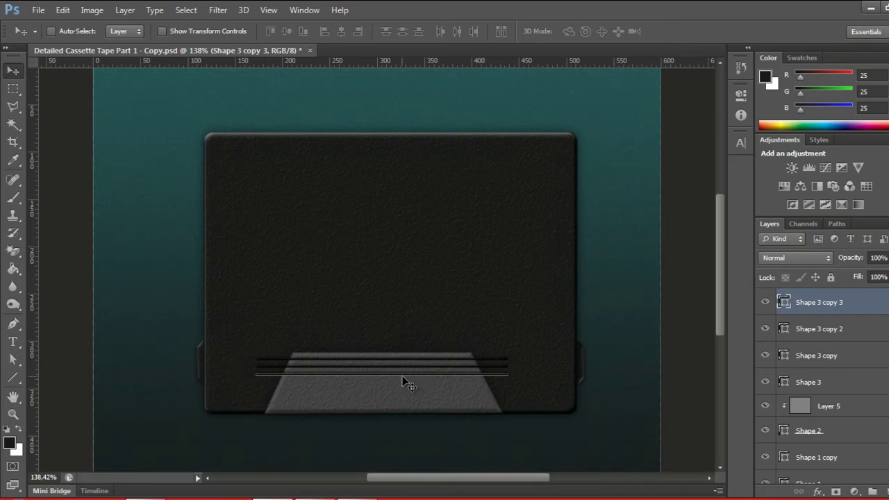
{"action": "left_click_drag", "start_coordinate": [402, 376], "coordinate": [400, 386]}
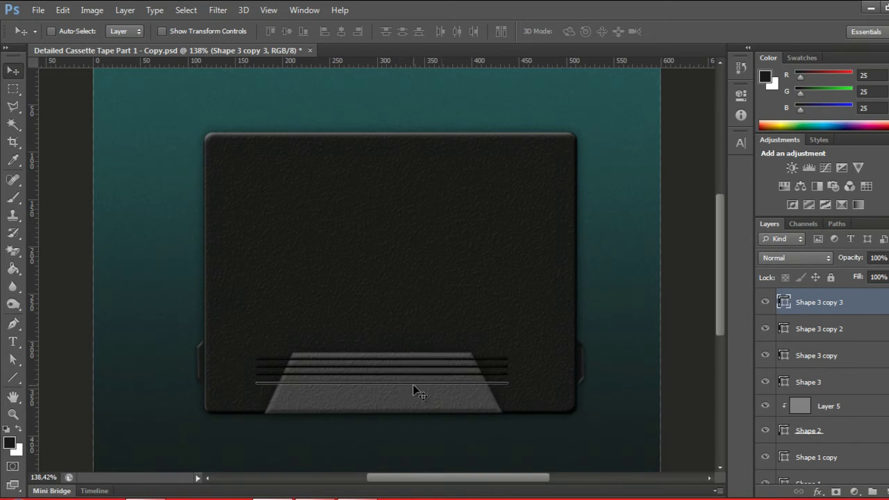
{"action": "key", "text": "ctrl+j"}
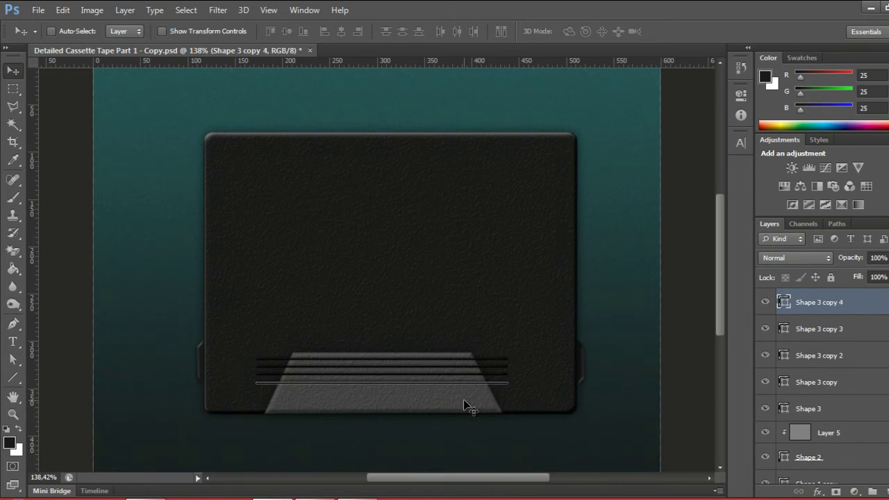
{"action": "left_click_drag", "start_coordinate": [422, 379], "coordinate": [422, 391]}
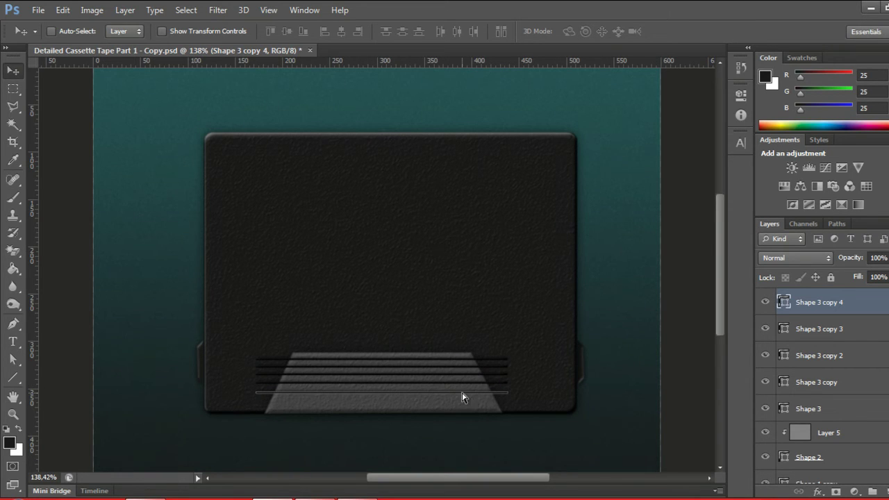
{"action": "key", "text": "ctrl+j"}
{"action": "left_click_drag", "start_coordinate": [405, 394], "coordinate": [404, 404]}
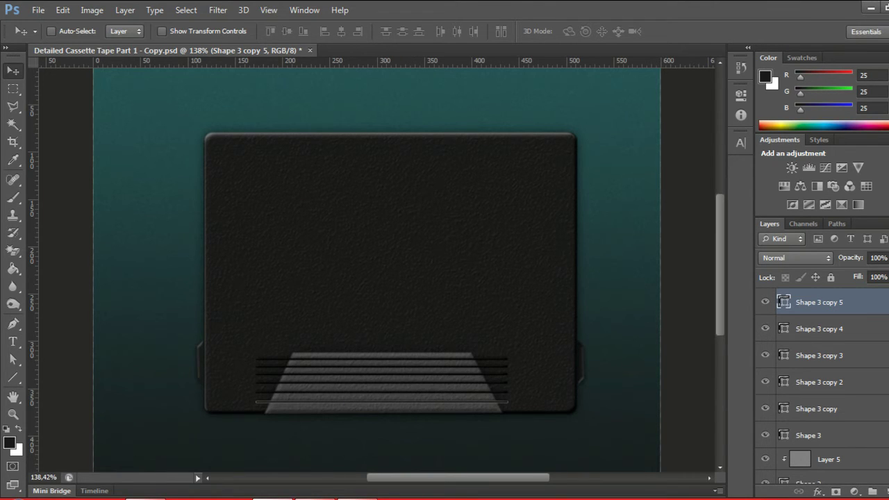
- Group the six stripe layers into Group 1 and load the trapezoid outline as a selection
{"action": "left_click", "coordinate": [850, 437], "text": "shift"}
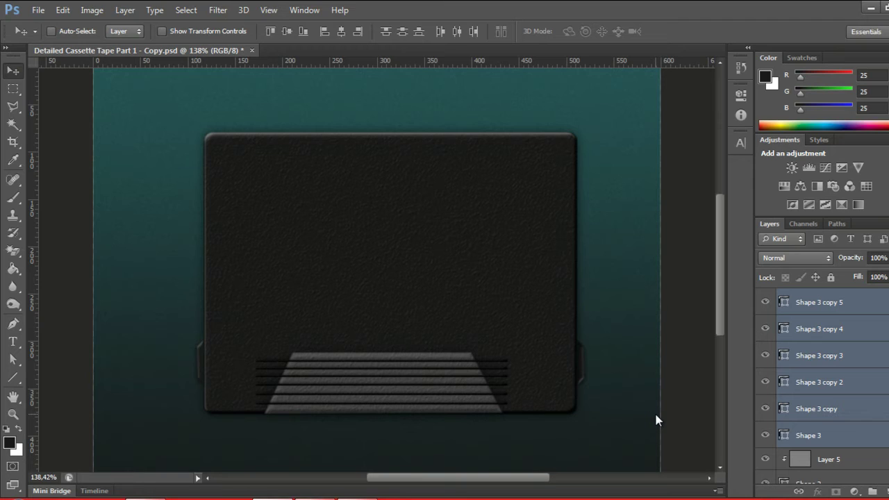
{"action": "key", "text": "ctrl+g"}
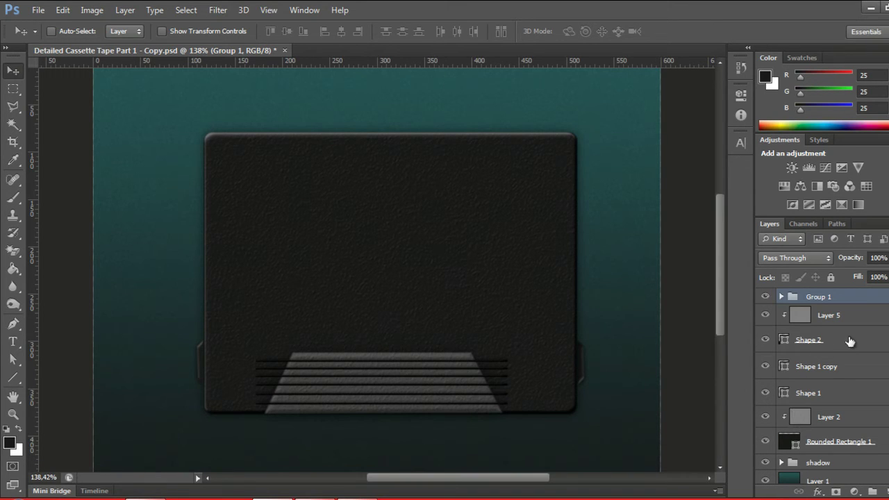
{"action": "left_click", "coordinate": [764, 340]}
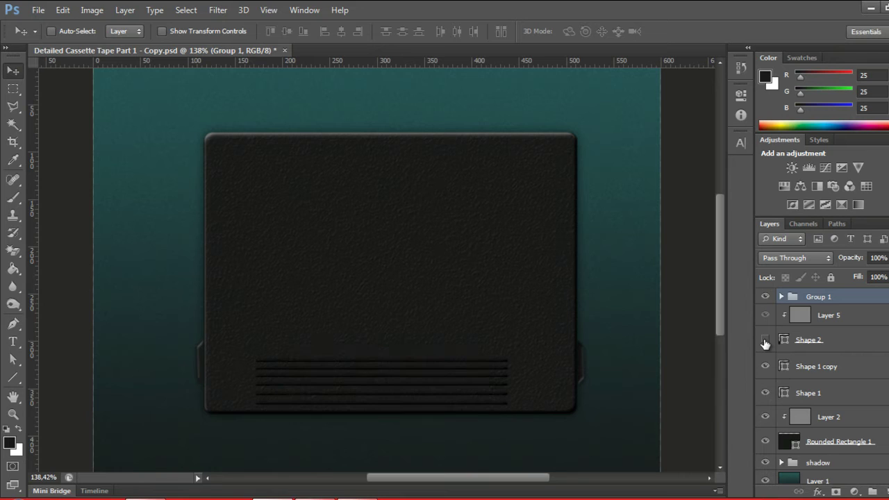
{"action": "left_click", "coordinate": [764, 339]}
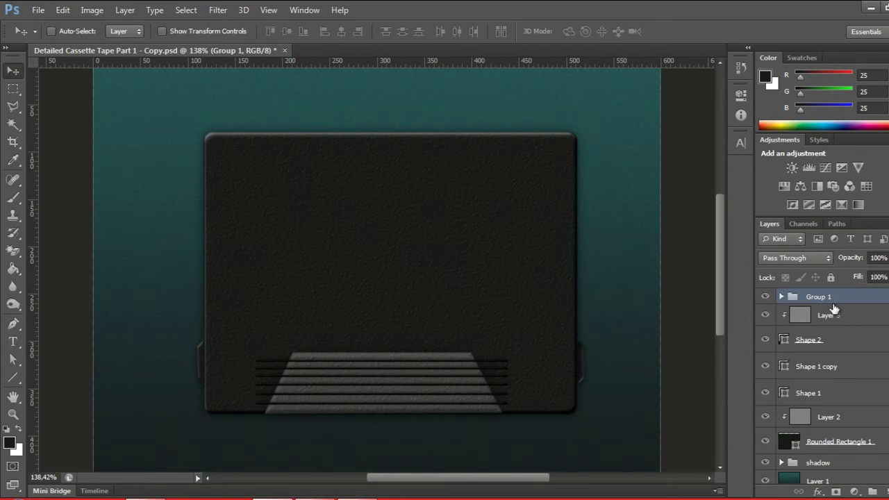
{"action": "left_click", "coordinate": [783, 340], "text": "ctrl"}
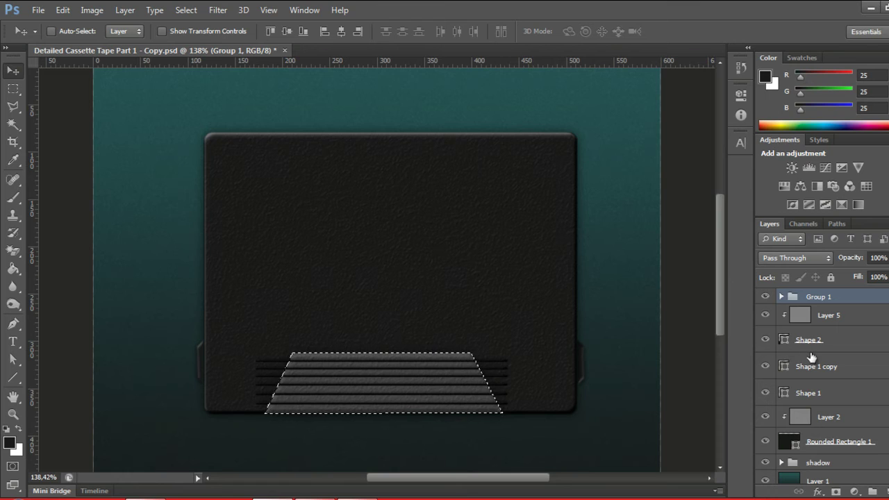
- Mask Group 1 to the trapezoid outline, then target the group instead of its mask
{"action": "left_click", "coordinate": [836, 491]}
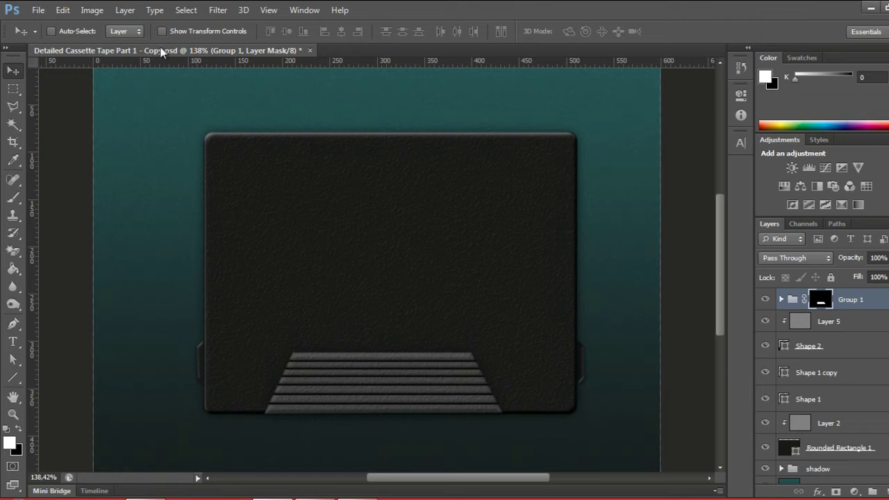
{"action": "left_click", "coordinate": [124, 11]}
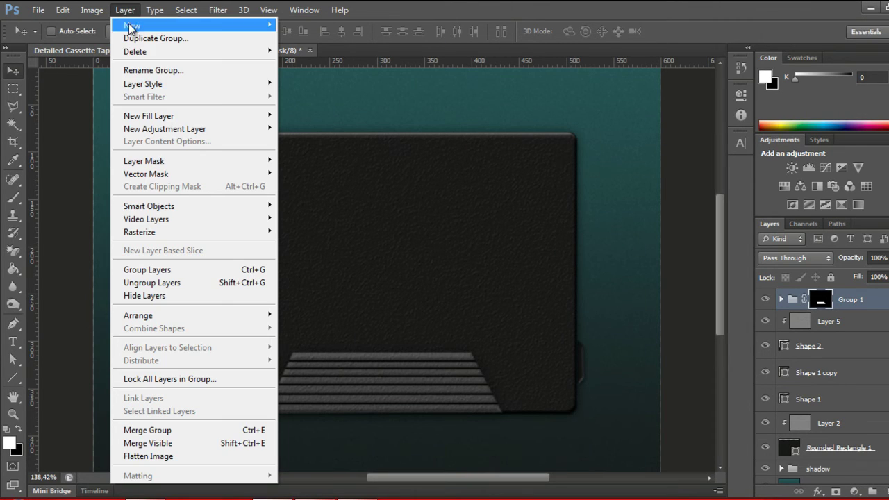
{"action": "mouse_move", "coordinate": [144, 161]}
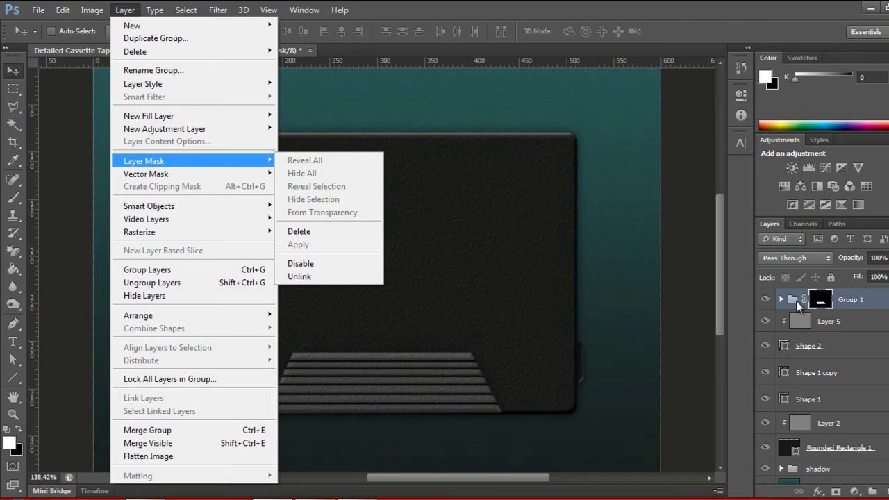
{"action": "left_click", "coordinate": [796, 300]}
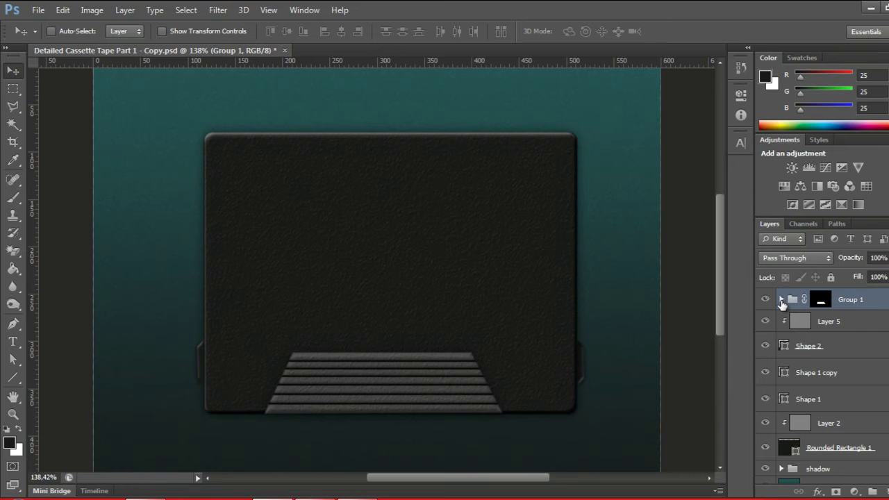
{"action": "left_click", "coordinate": [780, 300]}
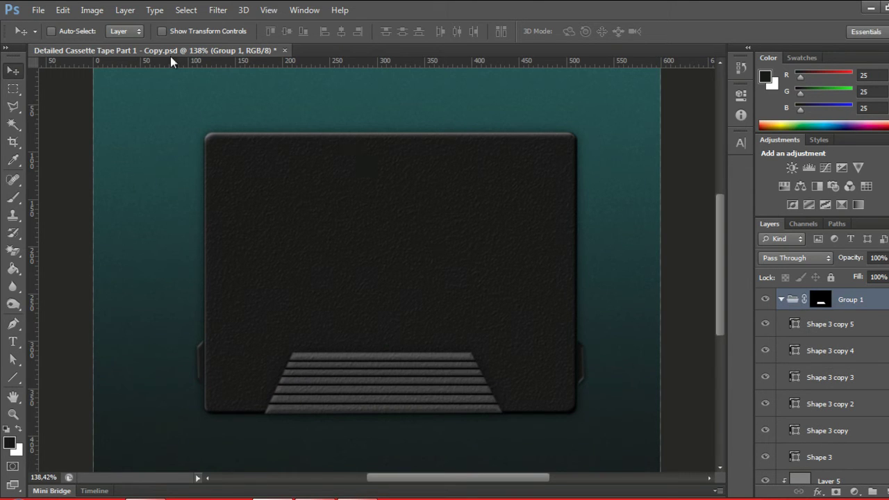
{"action": "left_click", "coordinate": [124, 10]}
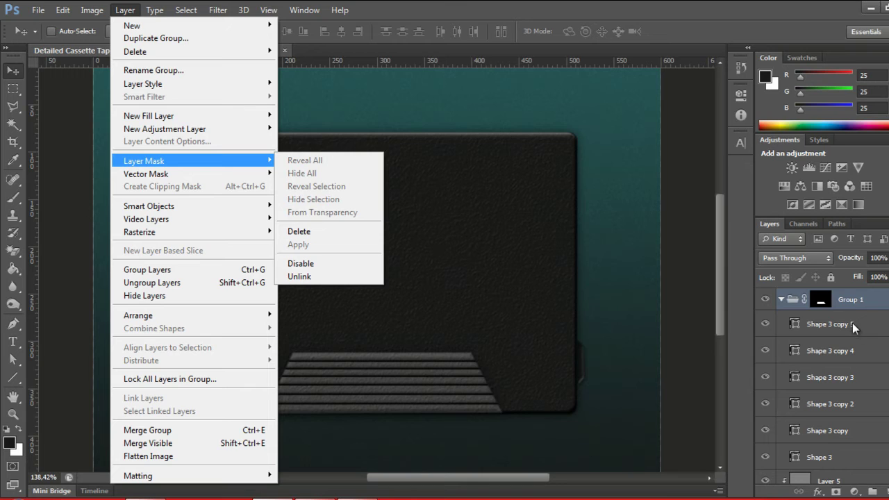
{"action": "left_click", "coordinate": [820, 299]}
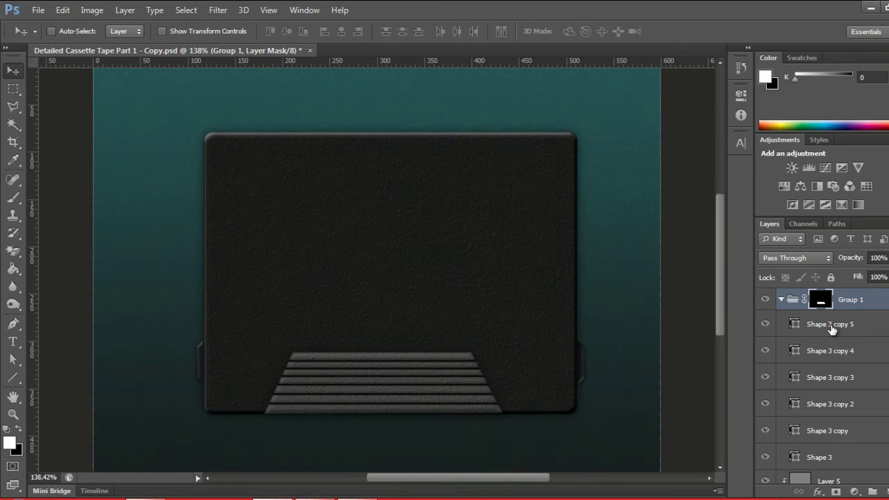
{"action": "left_click", "coordinate": [831, 328]}
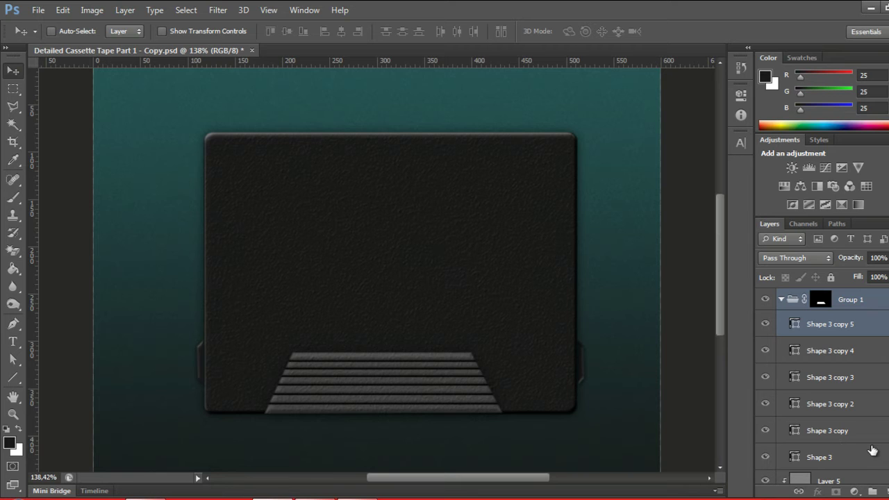
{"action": "left_click", "coordinate": [842, 457], "text": "shift"}
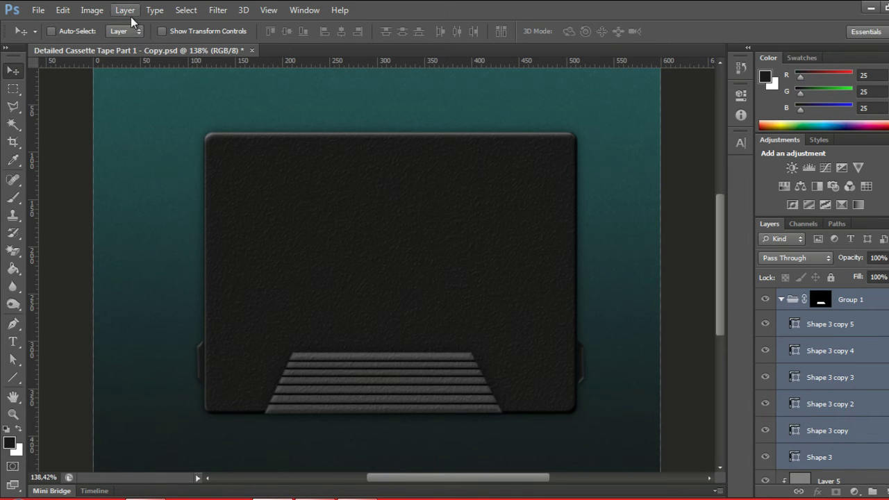
{"action": "left_click", "coordinate": [125, 10]}
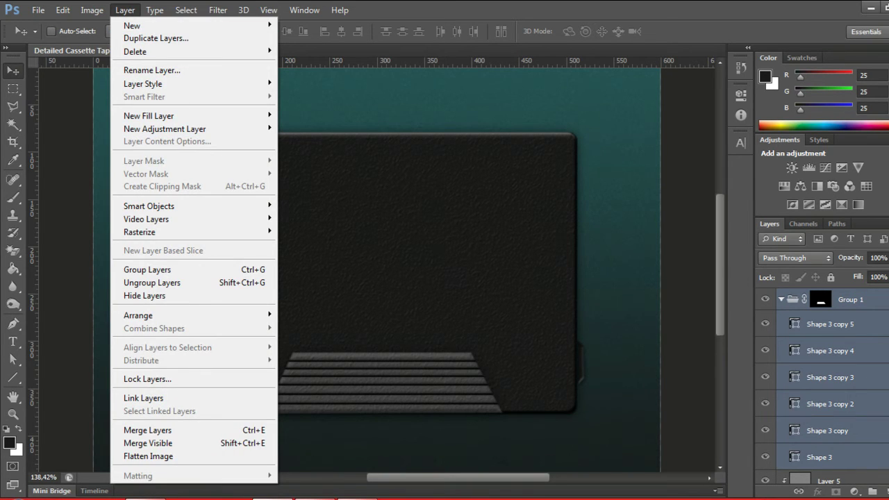
{"action": "left_click", "coordinate": [872, 327]}
{"action": "left_click", "coordinate": [827, 460], "text": "shift"}
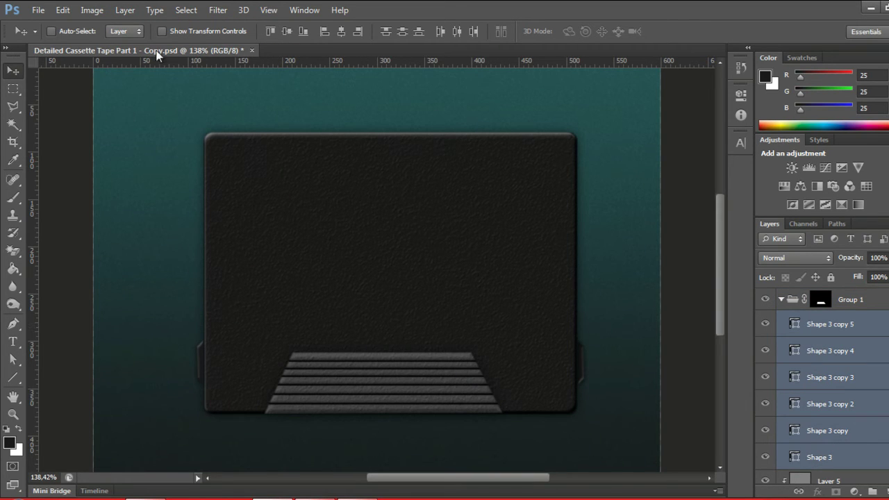
{"action": "left_click", "coordinate": [125, 10]}
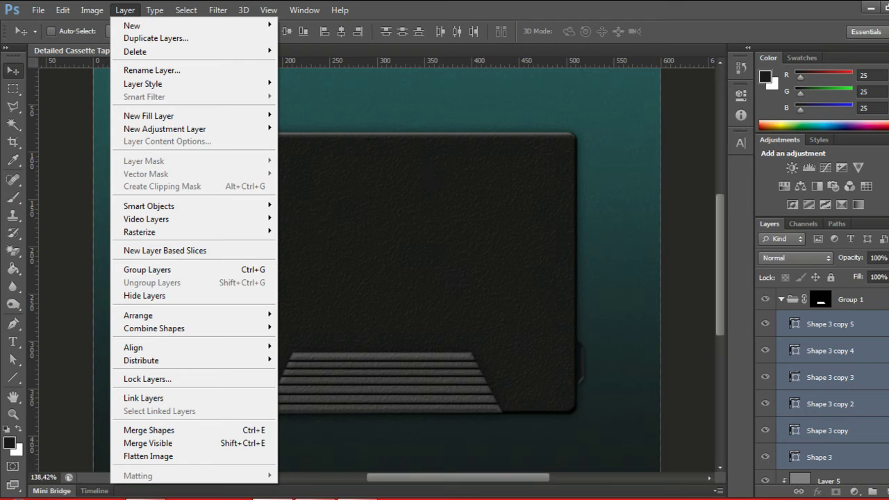
{"action": "left_click", "coordinate": [869, 302]}
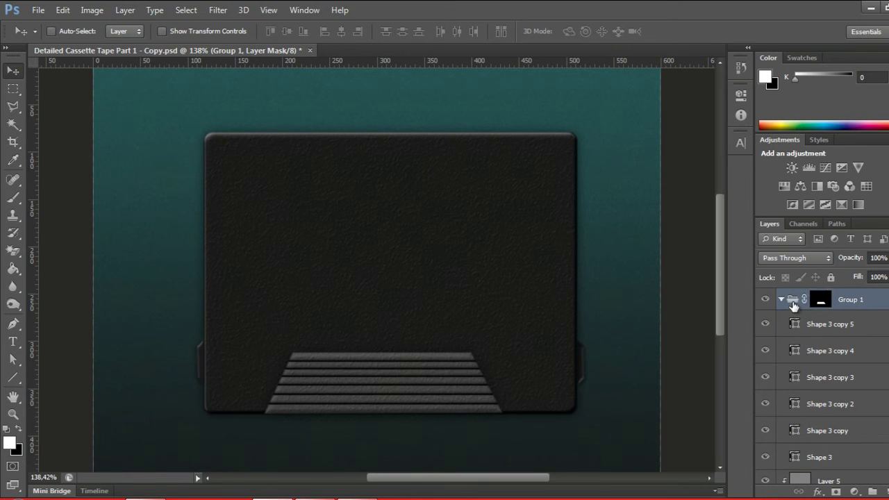
{"action": "left_click", "coordinate": [791, 302]}
{"action": "left_click", "coordinate": [781, 299]}
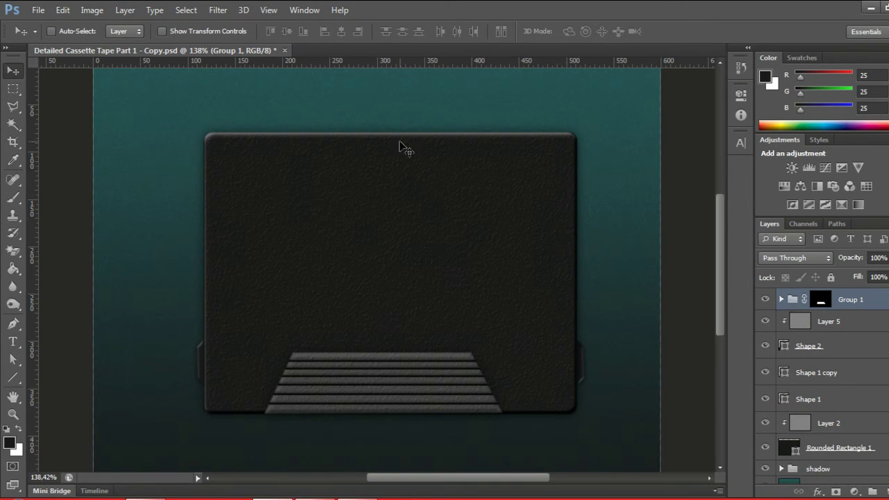
{"action": "left_click", "coordinate": [125, 10]}
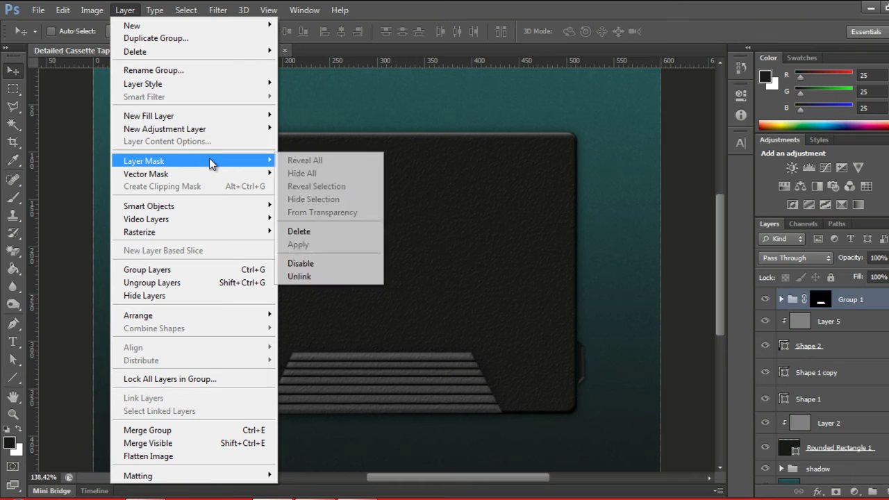
{"action": "left_click", "coordinate": [872, 302]}
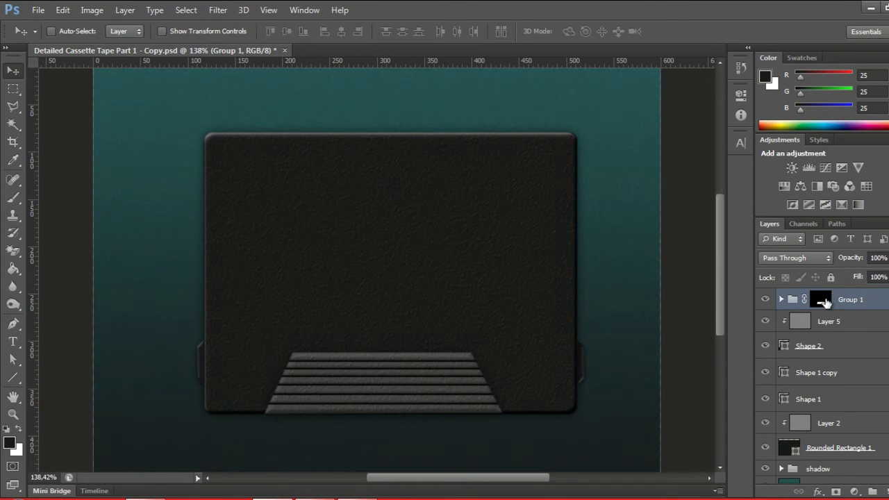
{"action": "left_click", "coordinate": [820, 299]}
{"action": "left_click", "coordinate": [125, 9]}
{"action": "mouse_move", "coordinate": [143, 160]}
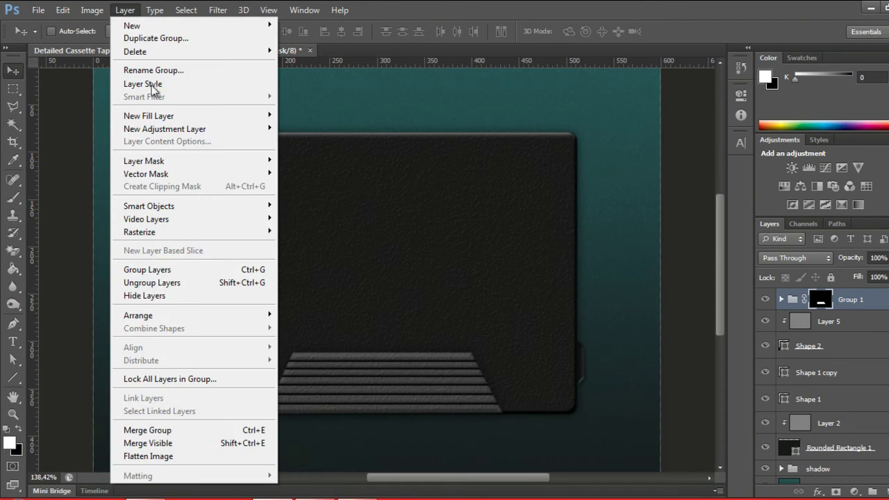
{"action": "left_click", "coordinate": [781, 6]}
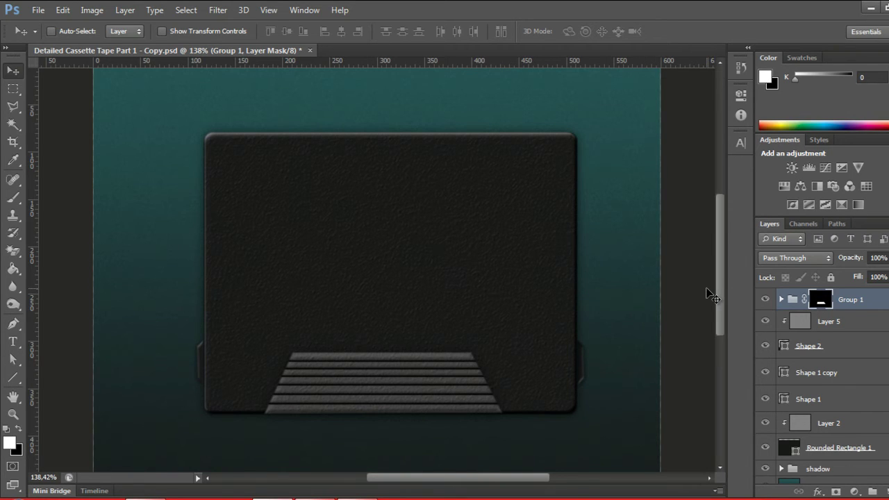
{"action": "key", "text": "ctrl+1"}
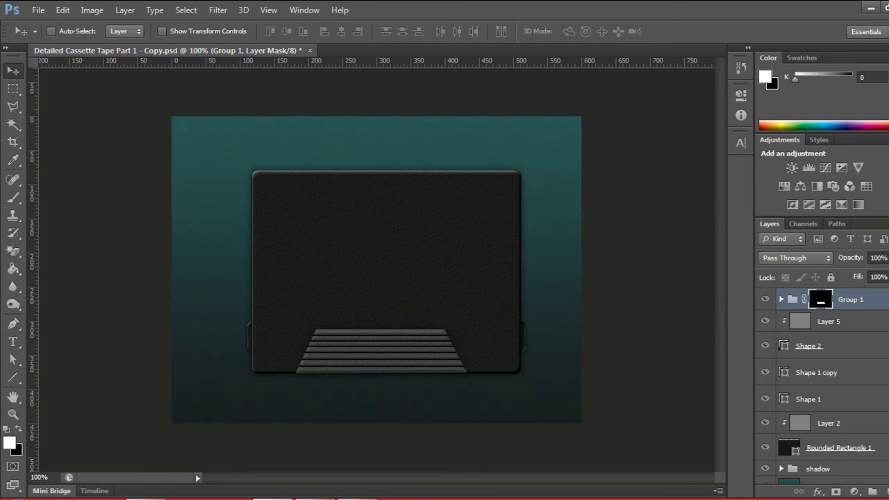
{"action": "scroll", "coordinate": [861, 416], "scroll_direction": "down", "scroll_amount": 1}
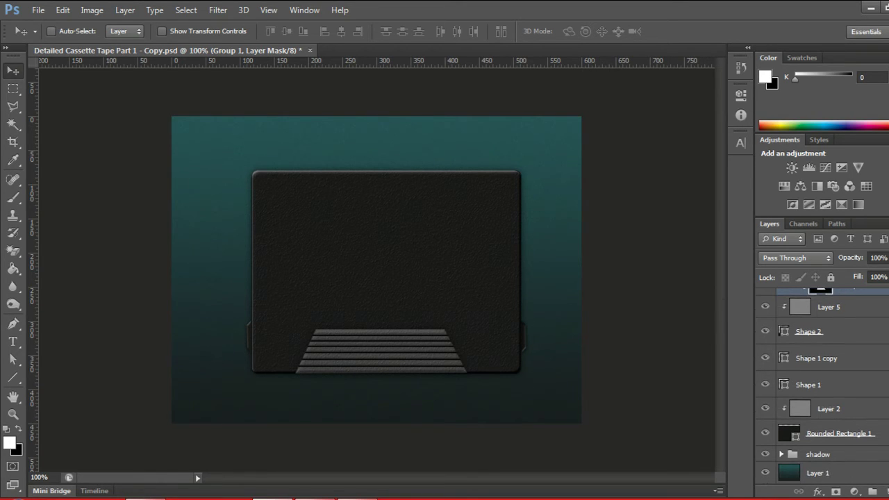
{"action": "left_click", "coordinate": [839, 458], "text": "shift"}
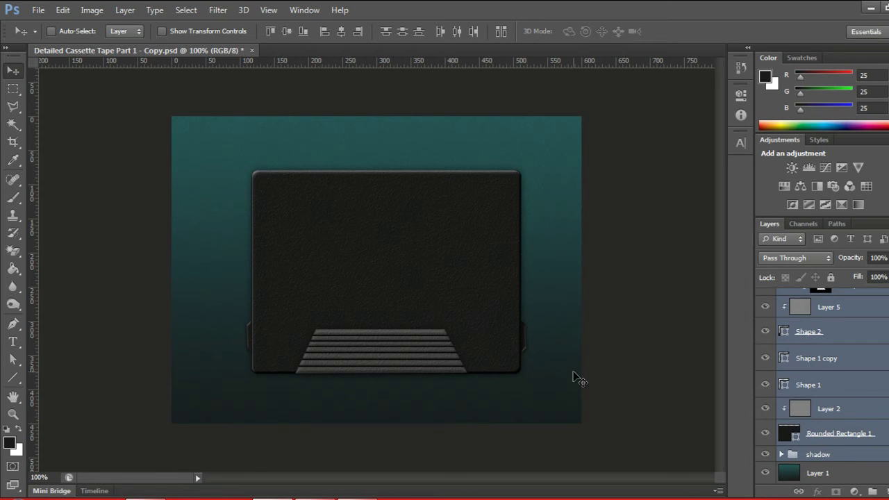
- Nudge the cassette body and striped panel left, then wrap Group 1 in a new group
{"action": "key", "text": "Left"}
{"action": "key", "text": "Left"}
{"action": "key", "text": "Left"}
{"action": "key", "text": "Left"}
{"action": "key", "text": "Left"}
{"action": "key", "text": "Left"}
{"action": "key", "text": "Left"}
{"action": "key", "text": "Left"}
{"action": "key", "text": "Left"}
{"action": "key", "text": "Left"}
{"action": "key", "text": "Left"}
{"action": "key", "text": "Left"}
{"action": "key", "text": "Left"}
{"action": "key", "text": "Left"}
{"action": "key", "text": "Left"}
{"action": "key", "text": "Left"}
{"action": "key", "text": "Left"}
{"action": "key", "text": "Left"}
{"action": "key", "text": "Left"}
{"action": "key", "text": "Left"}
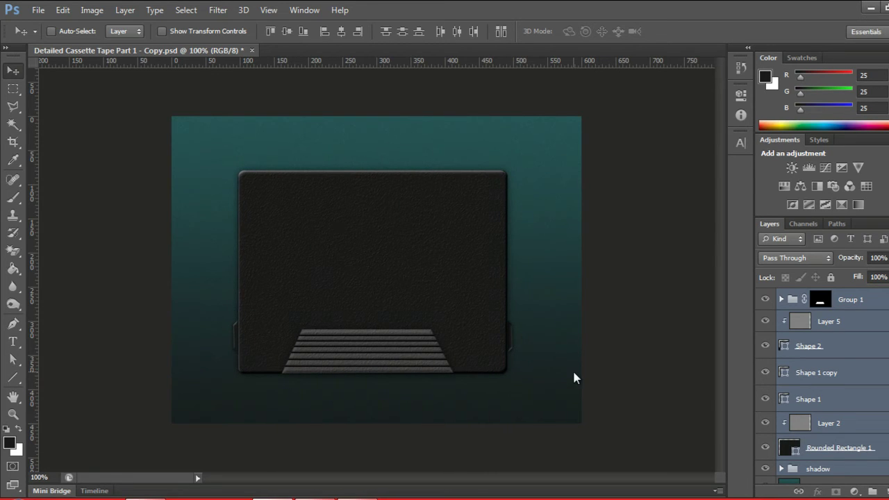
{"action": "left_click", "coordinate": [881, 302]}
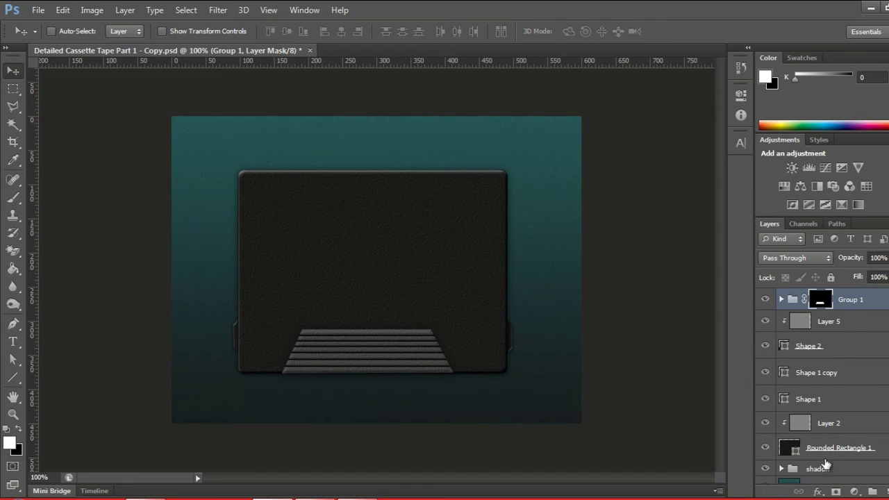
{"action": "key", "text": "ctrl+g"}
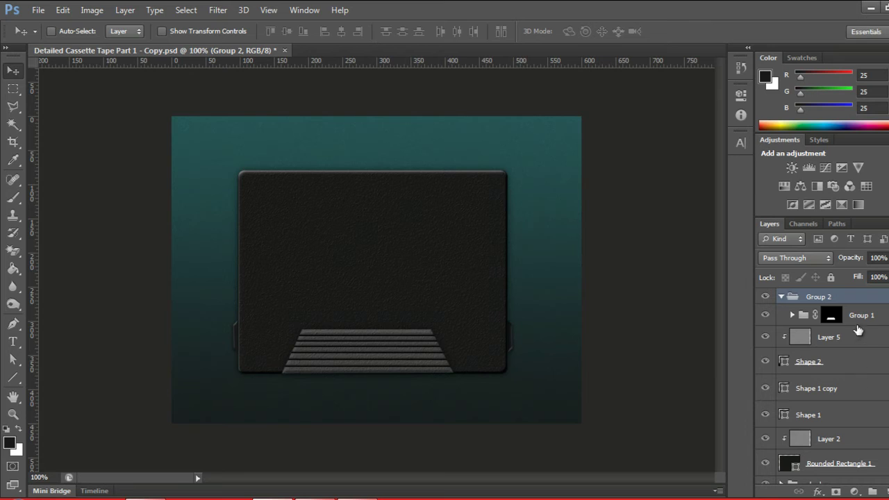
- Rename the new group wrapping Group 1 to 'screw' and expand it to show Group 1
{"action": "double_click", "coordinate": [819, 296]}
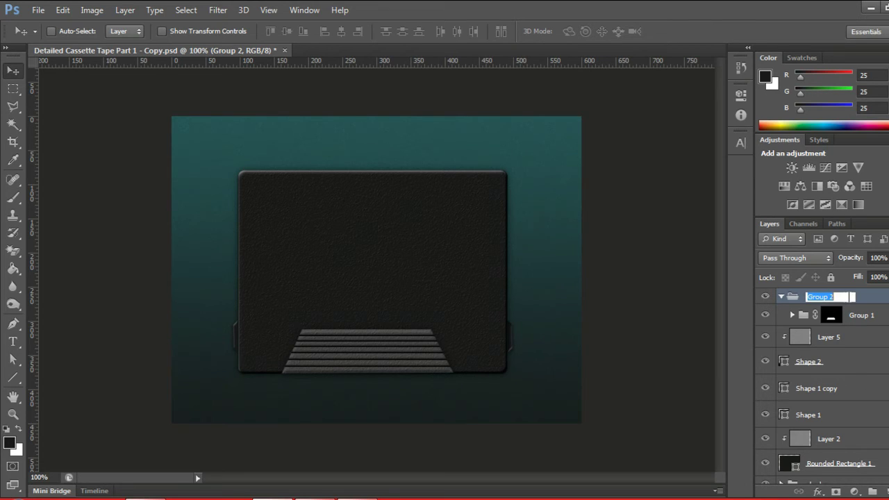
{"action": "type", "text": "screw"}
{"action": "key", "text": "Return"}
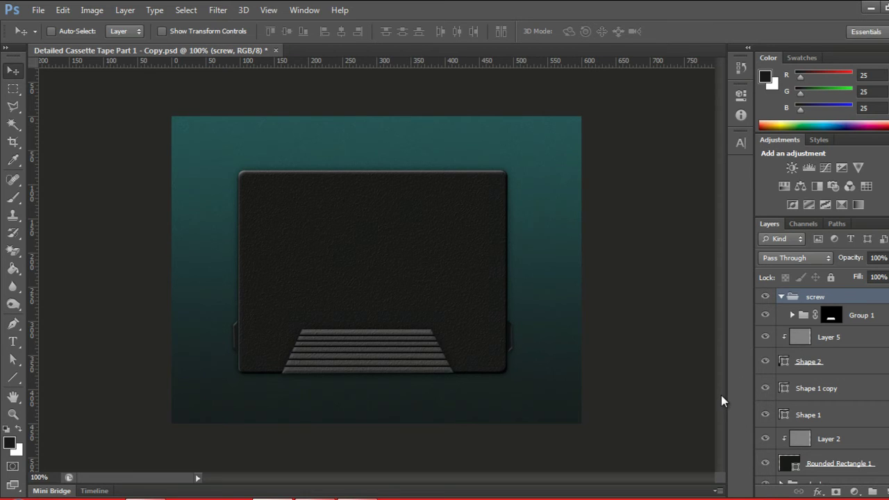
{"action": "left_click_drag", "start_coordinate": [800, 326], "coordinate": [782, 297]}
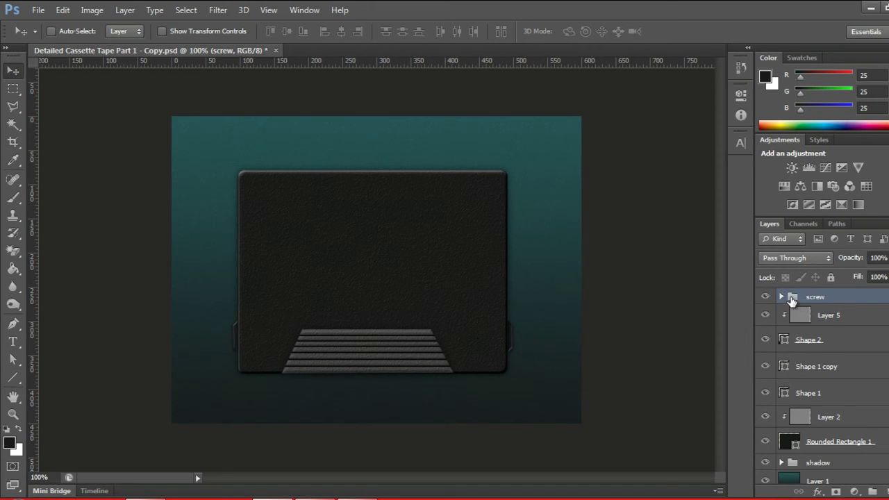
{"action": "left_click", "coordinate": [782, 297]}
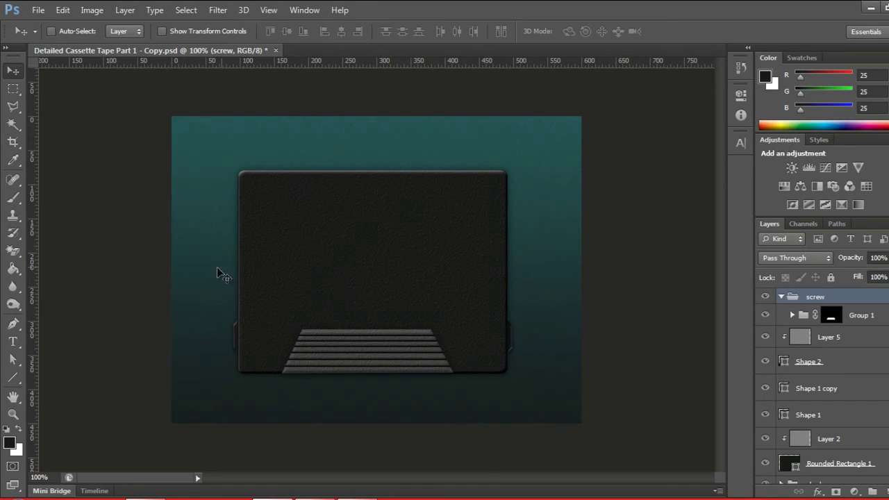
{"action": "left_click", "coordinate": [14, 379]}
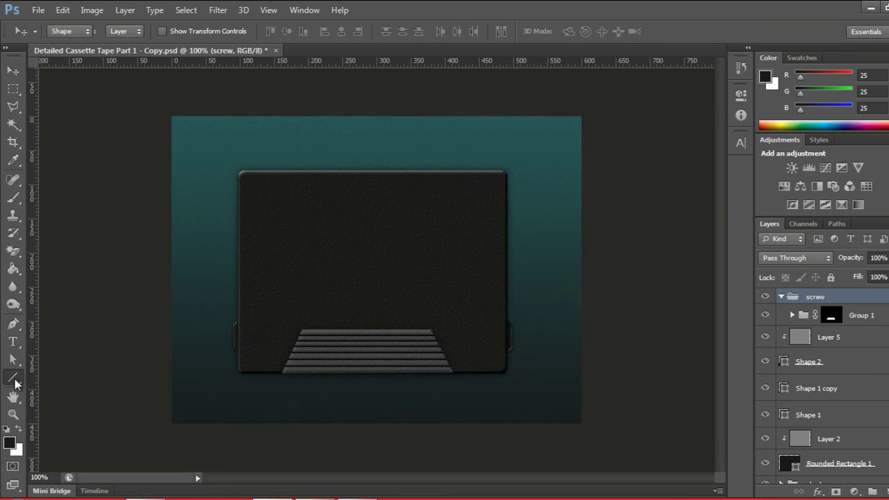
- Set up the Ellipse tool with a dark grey colour and 0% fill
{"action": "left_click", "coordinate": [52, 400]}
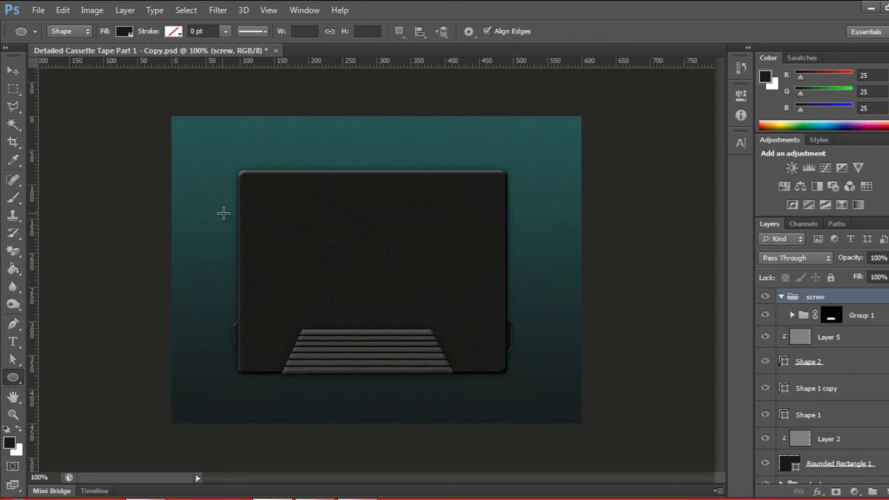
{"action": "scroll", "coordinate": [228, 206], "scroll_direction": "up", "scroll_amount": 2}
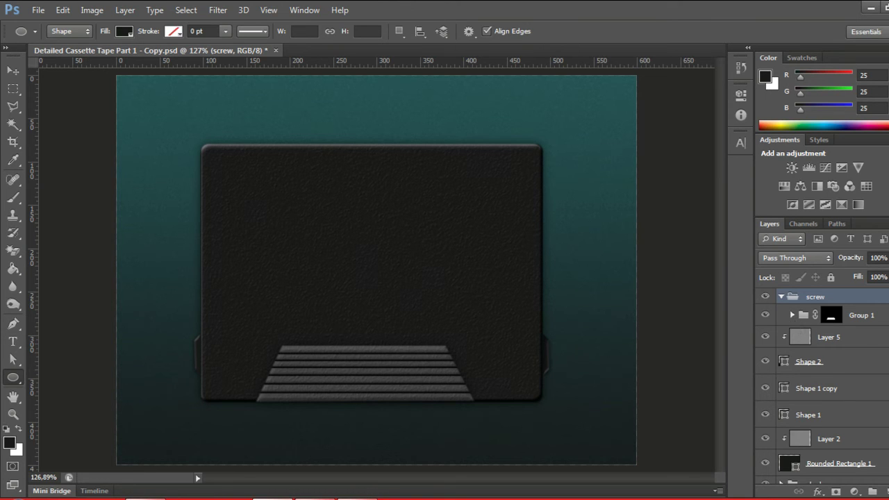
{"action": "left_click", "coordinate": [11, 443]}
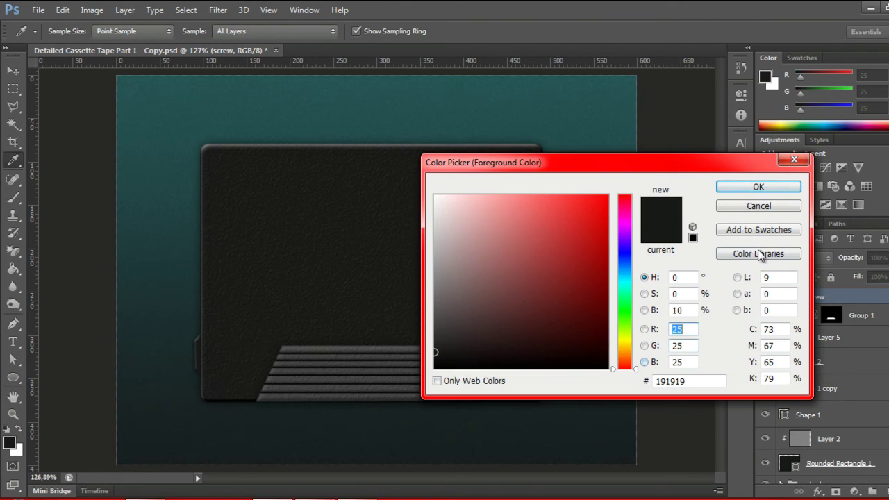
{"action": "left_click", "coordinate": [763, 192]}
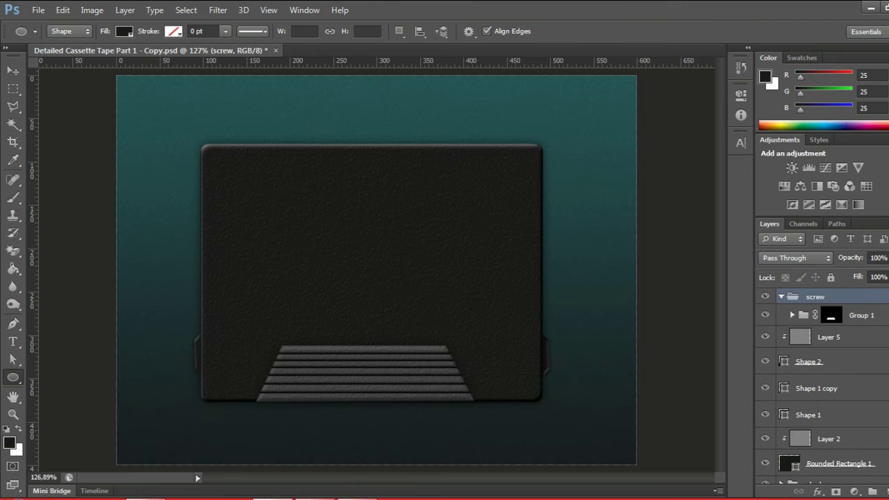
{"action": "left_click_drag", "start_coordinate": [882, 292], "coordinate": [800, 300]}
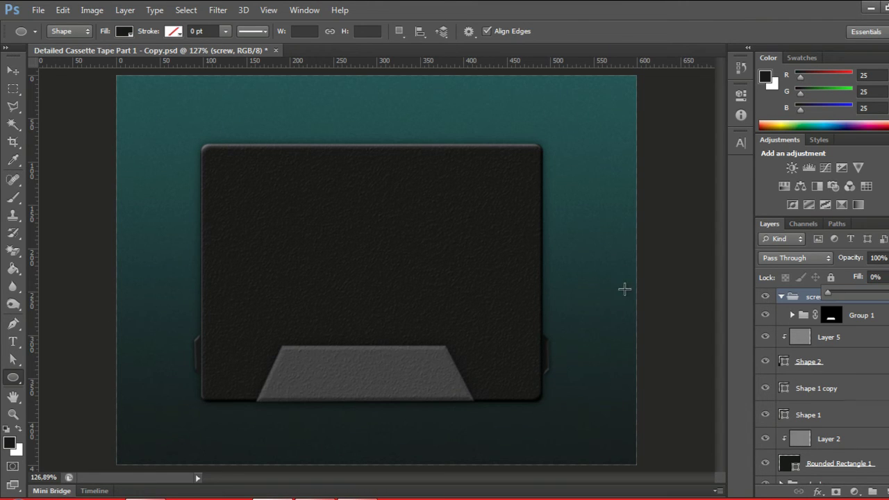
{"action": "left_click", "coordinate": [741, 269]}
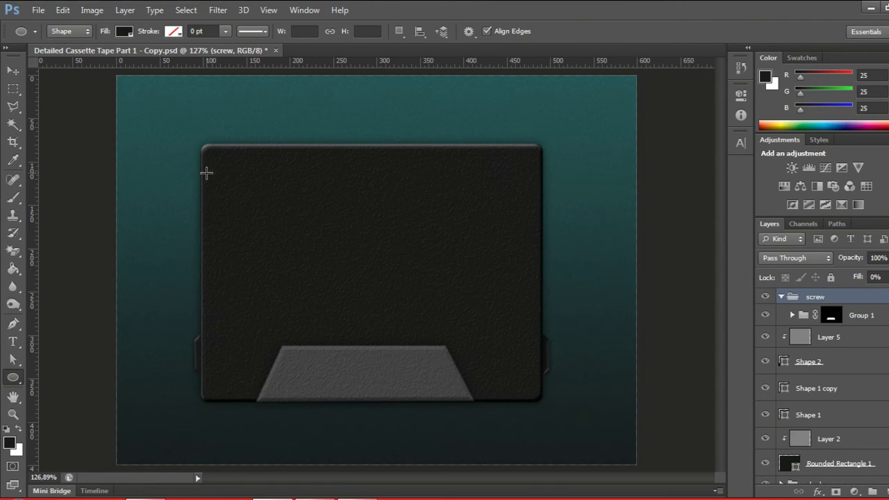
- Draw an 18 px circle at the body's top-left corner and lower its fill to 0%
{"action": "left_click_drag", "start_coordinate": [209, 153], "coordinate": [227, 170]}
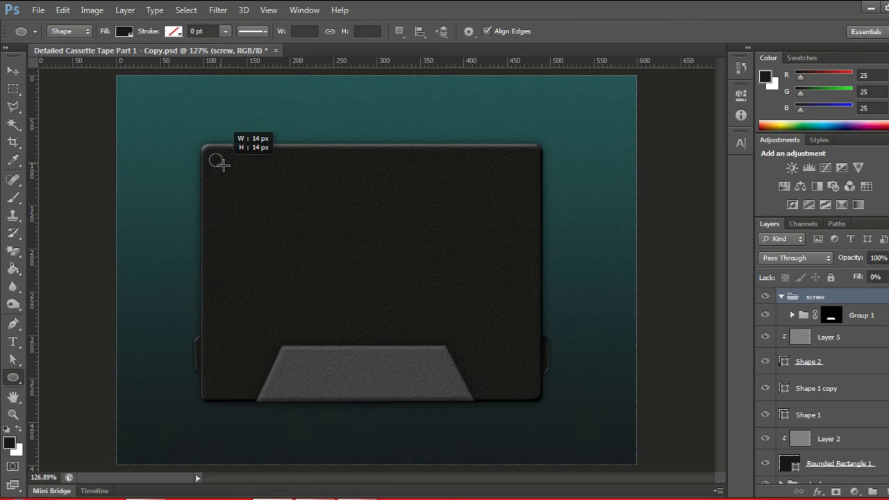
{"action": "left_click_drag", "start_coordinate": [227, 169], "coordinate": [225, 166]}
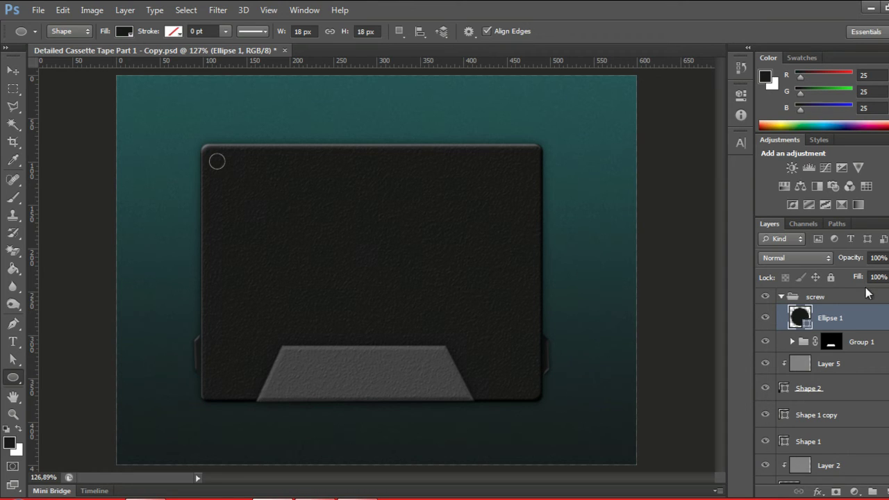
{"action": "left_click", "coordinate": [885, 277]}
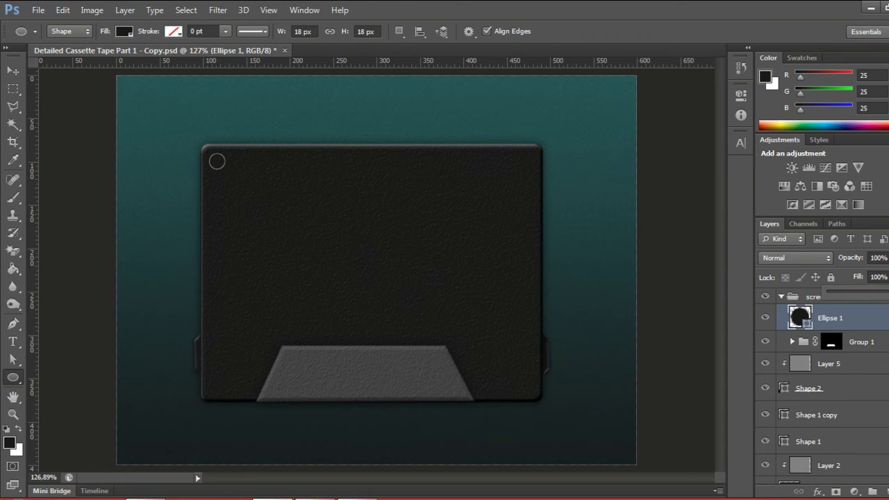
{"action": "left_click_drag", "start_coordinate": [885, 278], "coordinate": [725, 281]}
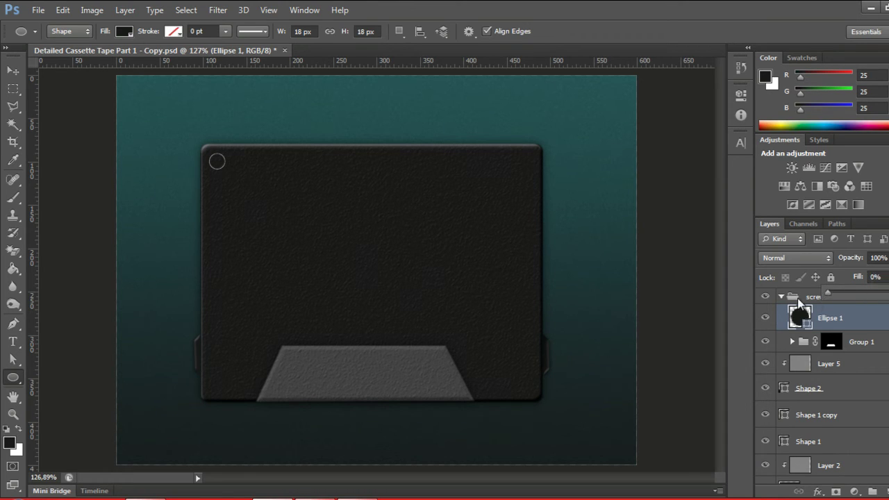
{"action": "left_click", "coordinate": [739, 257]}
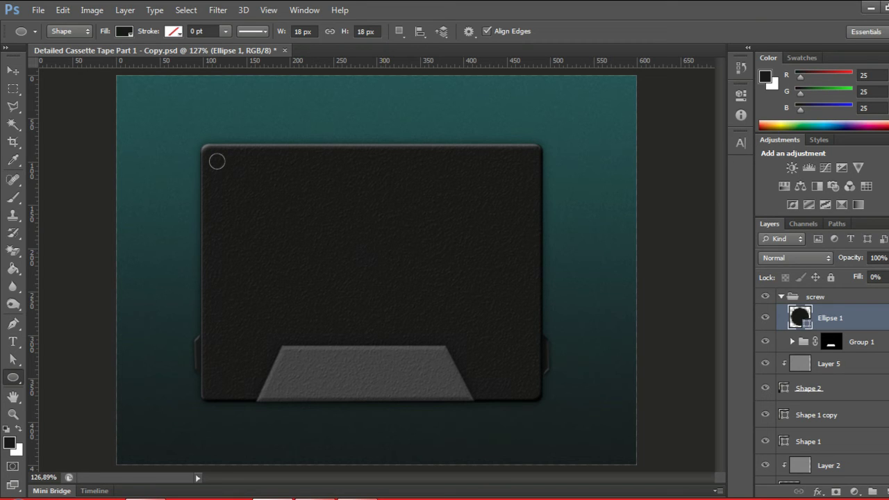
- Add an Outer Bevel to Ellipse 1 with depth 200%, size 3 px and altitude 60°
{"action": "double_click", "coordinate": [839, 325]}
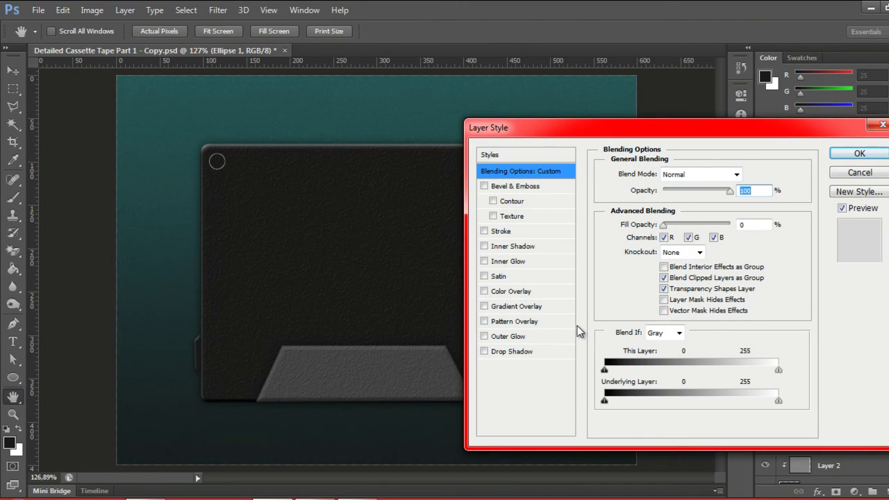
{"action": "left_click", "coordinate": [519, 187]}
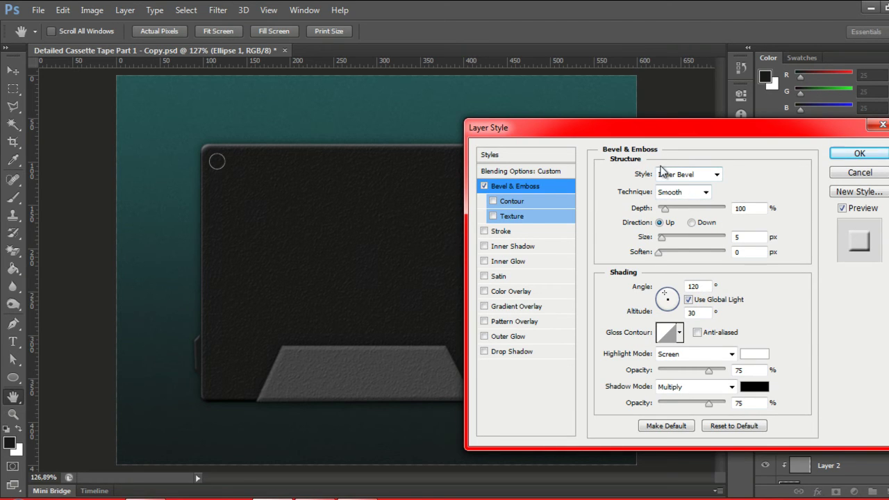
{"action": "left_click", "coordinate": [717, 176]}
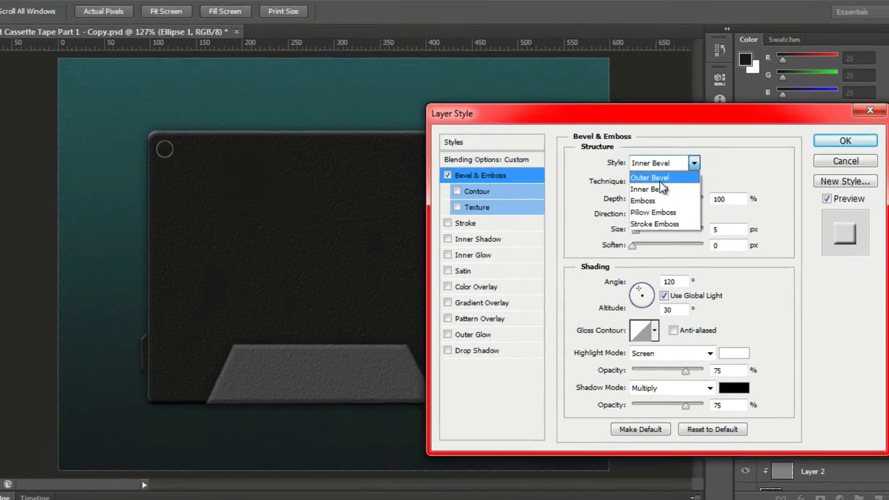
{"action": "left_click", "coordinate": [656, 179]}
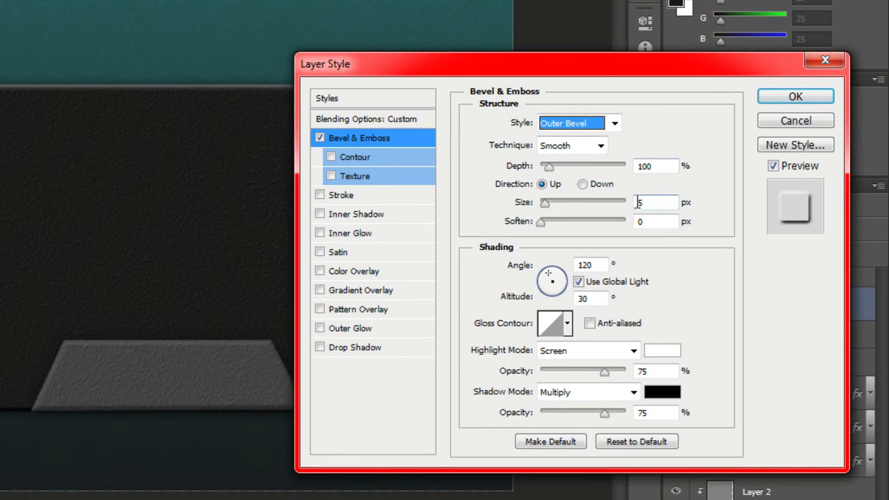
{"action": "left_click_drag", "start_coordinate": [640, 166], "coordinate": [636, 166]}
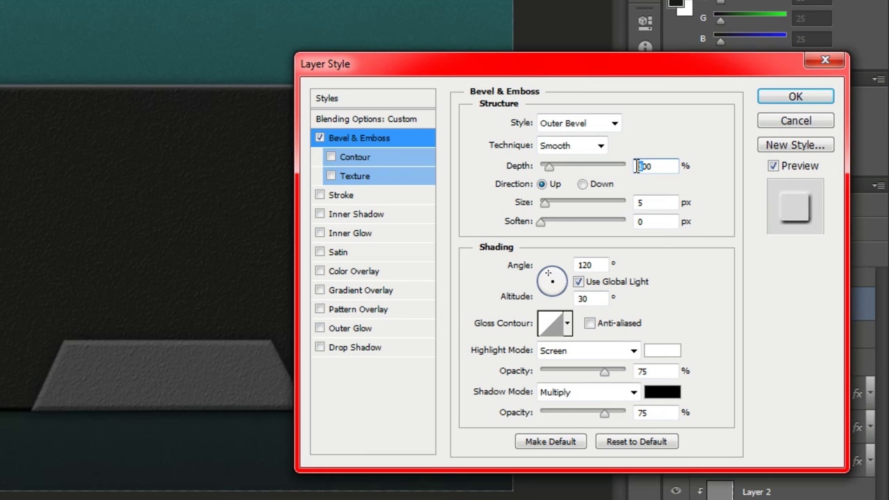
{"action": "type", "text": "2"}
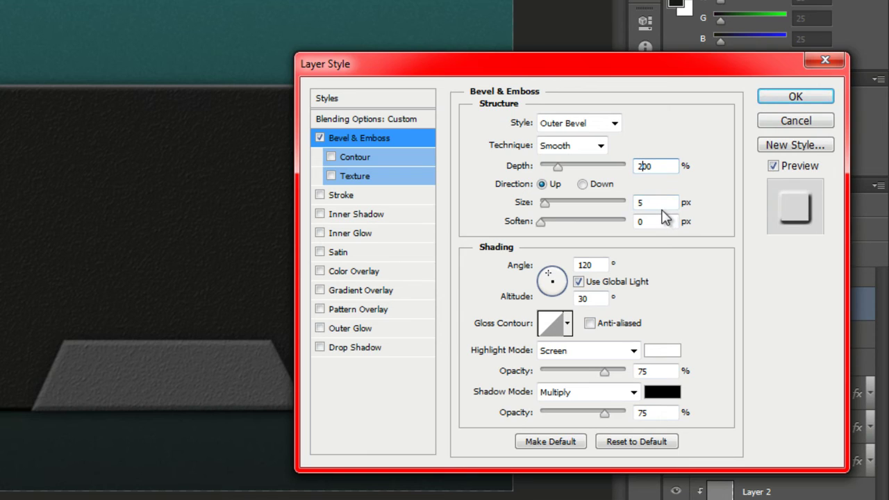
{"action": "double_click", "coordinate": [654, 202]}
{"action": "type", "text": "3"}
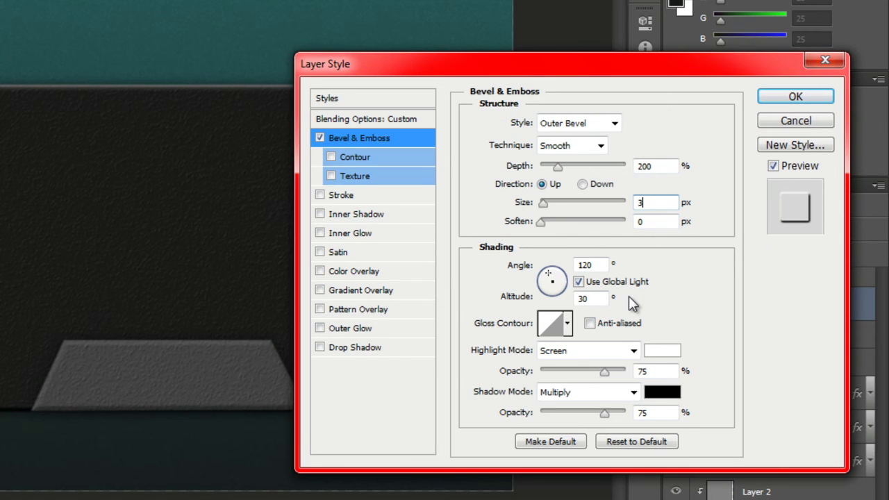
{"action": "double_click", "coordinate": [583, 298]}
{"action": "type", "text": "6"}
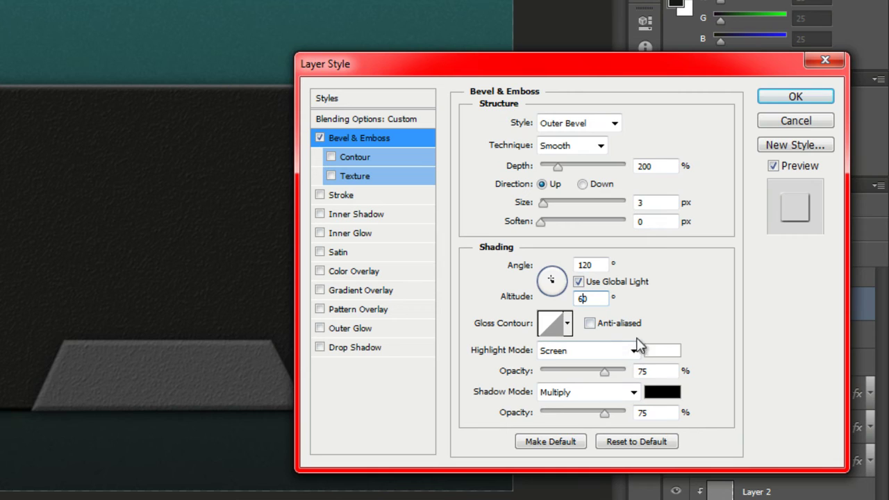
- Set the bevel highlight opacity to 40% and shadow colour #0c1717, then apply it
{"action": "left_click_drag", "start_coordinate": [607, 377], "coordinate": [576, 375]}
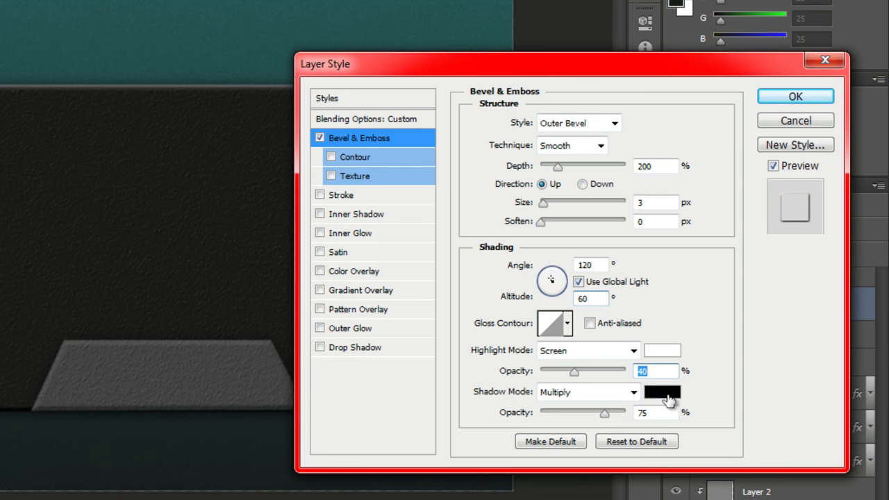
{"action": "left_click", "coordinate": [668, 395]}
{"action": "left_click", "coordinate": [583, 385]}
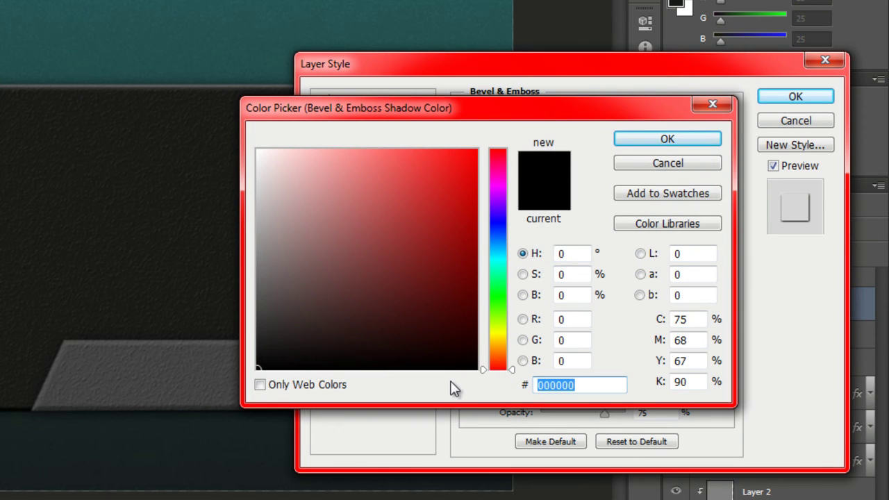
{"action": "type", "text": "0c"}
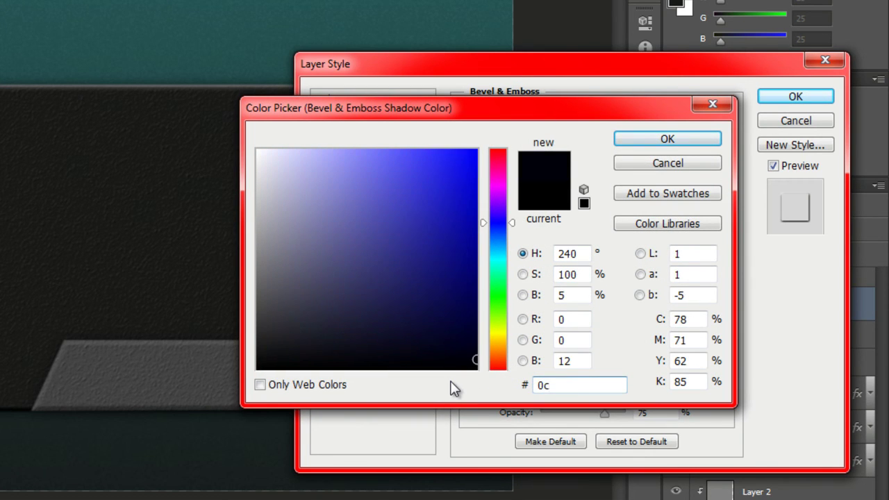
{"action": "type", "text": "1717"}
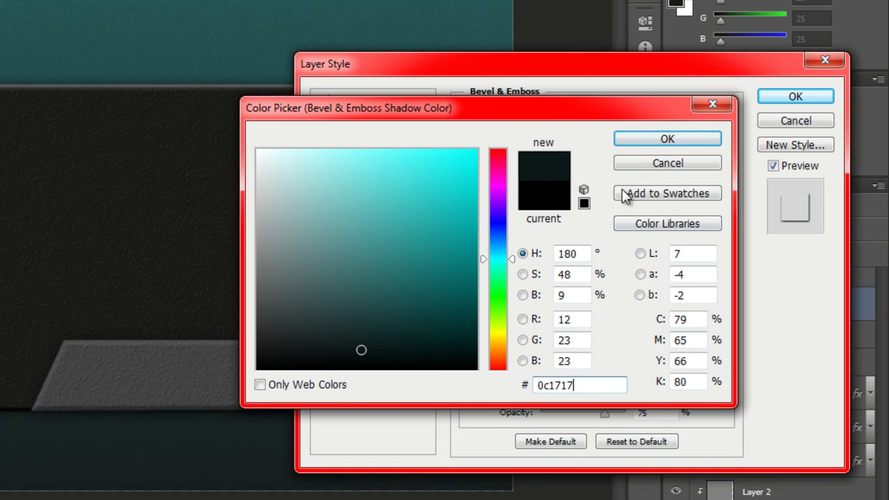
{"action": "left_click", "coordinate": [642, 141]}
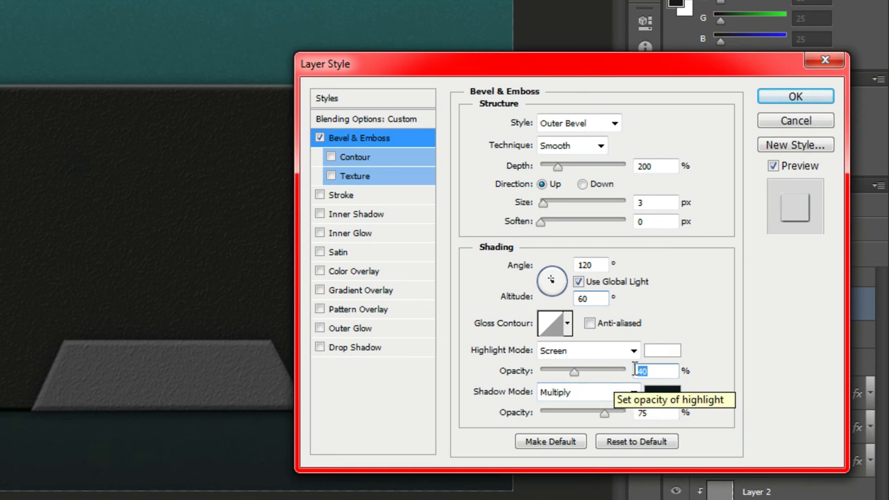
{"action": "left_click", "coordinate": [795, 97]}
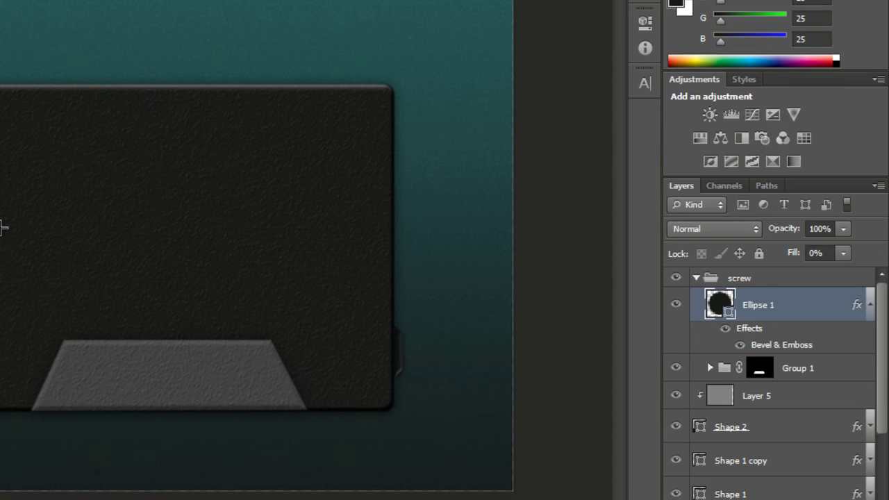
- Set the foreground colour to light grey #bebebe
{"action": "left_click", "coordinate": [675, 4]}
{"action": "double_click", "coordinate": [570, 385]}
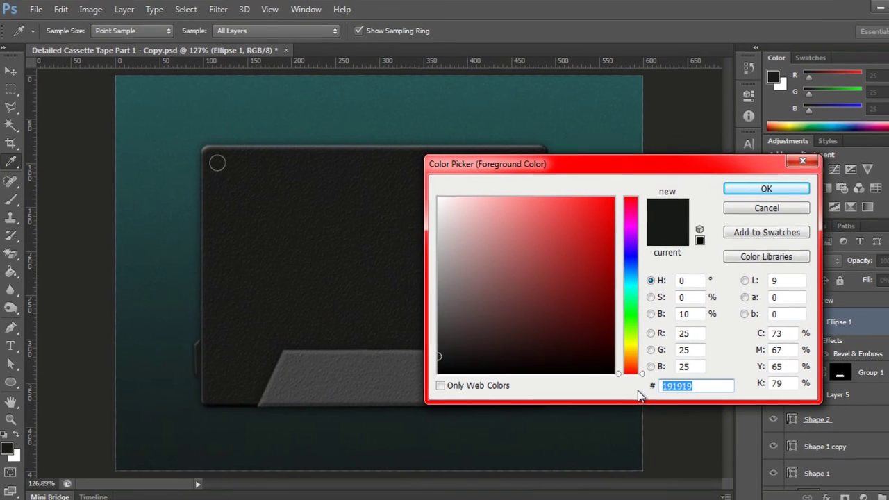
{"action": "type", "text": "bebebe"}
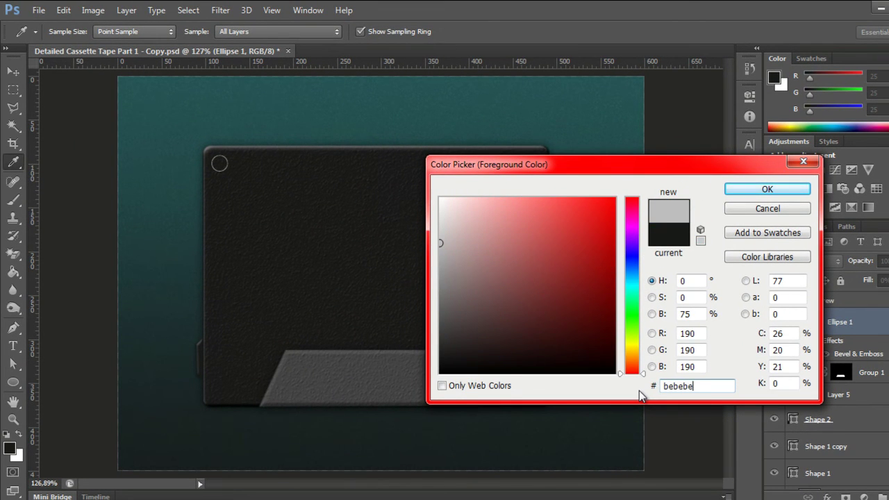
{"action": "left_click", "coordinate": [767, 190]}
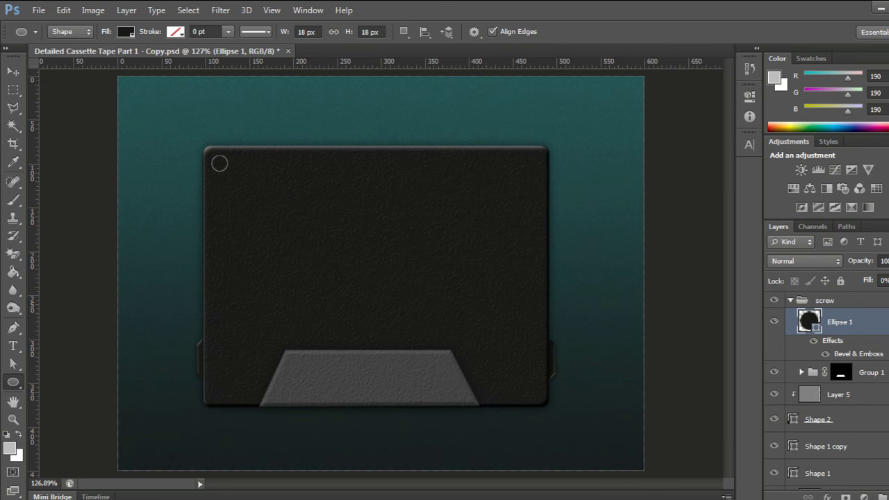
- Draw a 16 px light grey circle, Ellipse 2, at the body's top-left corner
{"action": "left_click", "coordinate": [886, 321]}
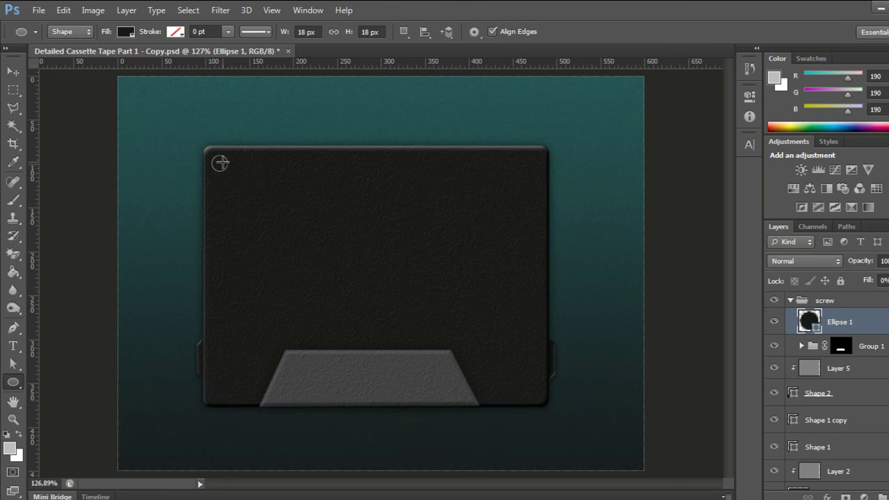
{"action": "left_click_drag", "start_coordinate": [211, 155], "coordinate": [220, 166]}
{"action": "left_click_drag", "start_coordinate": [218, 164], "coordinate": [218, 163]}
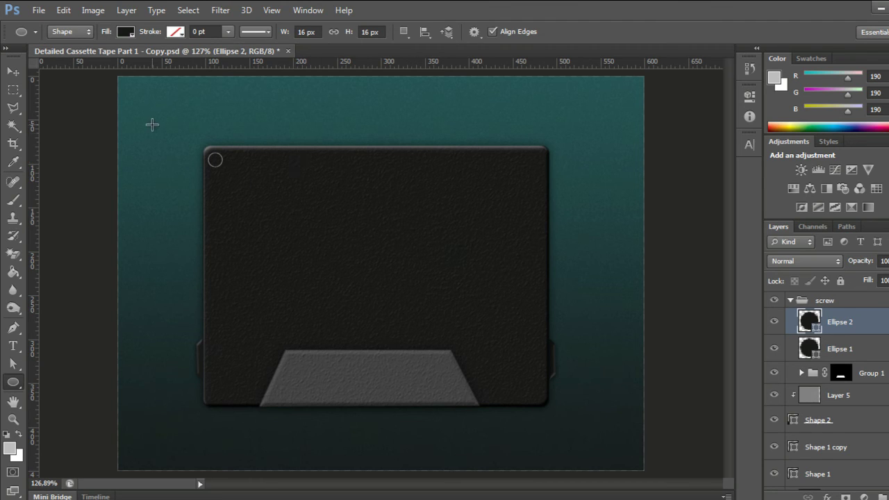
{"action": "left_click", "coordinate": [126, 31]}
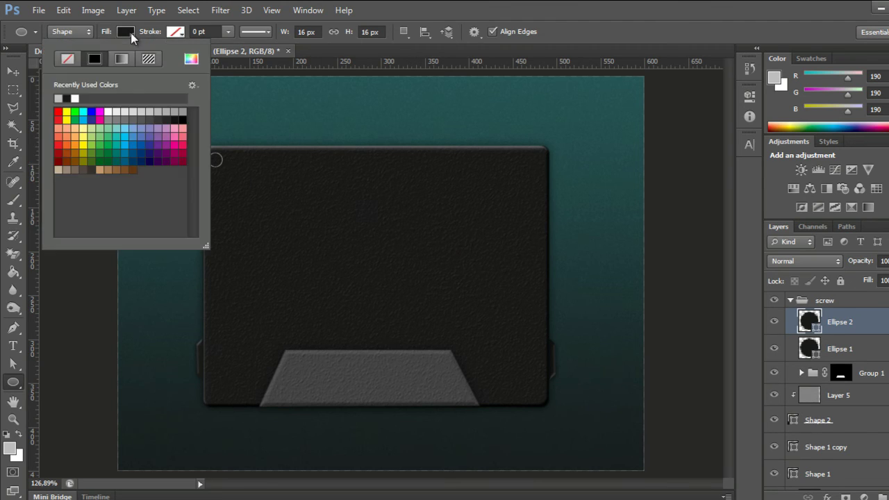
{"action": "left_click", "coordinate": [58, 98]}
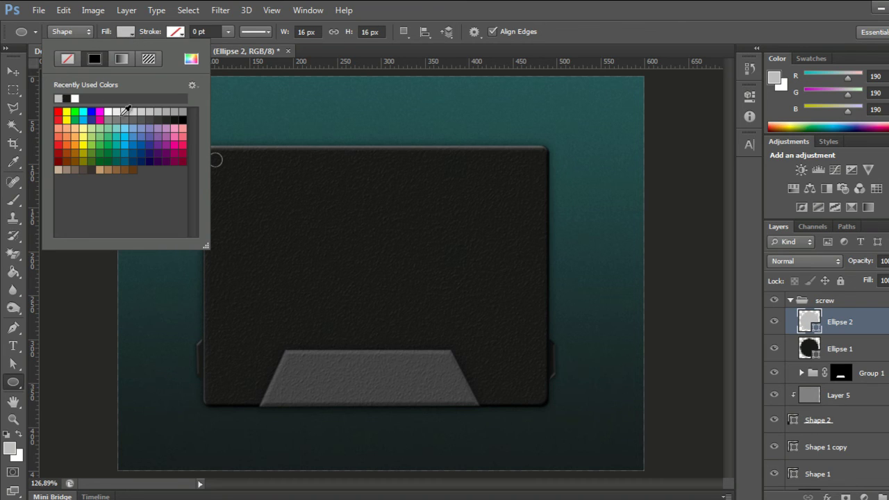
{"action": "left_click", "coordinate": [481, 8]}
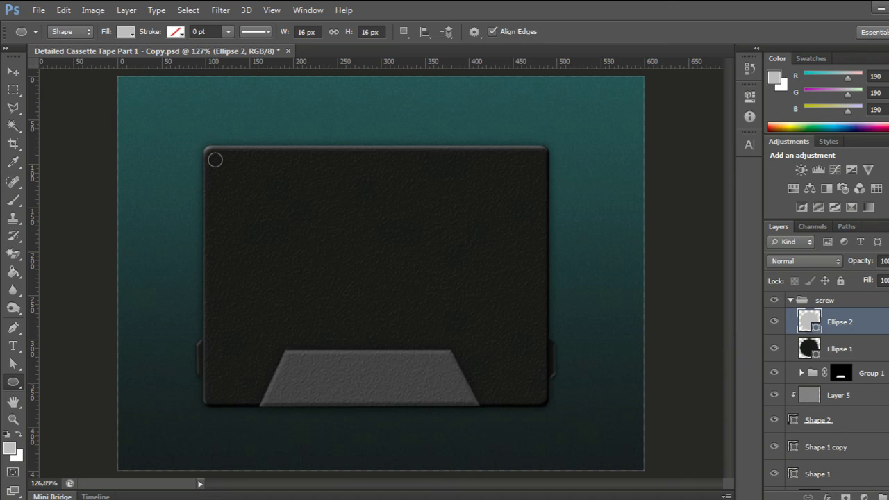
{"action": "double_click", "coordinate": [867, 326]}
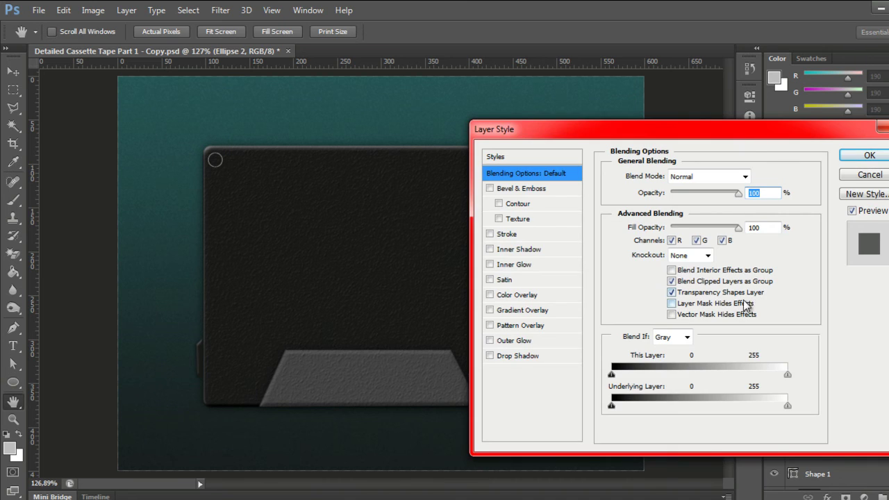
- Add a #0c1717 drop shadow to Ellipse 2 at 45% opacity and 1 px distance
{"action": "mouse_move", "coordinate": [704, 133]}
{"action": "left_mouse_down"}
{"action": "mouse_move", "coordinate": [456, 316]}
{"action": "mouse_move", "coordinate": [437, 315]}
{"action": "left_mouse_up"}
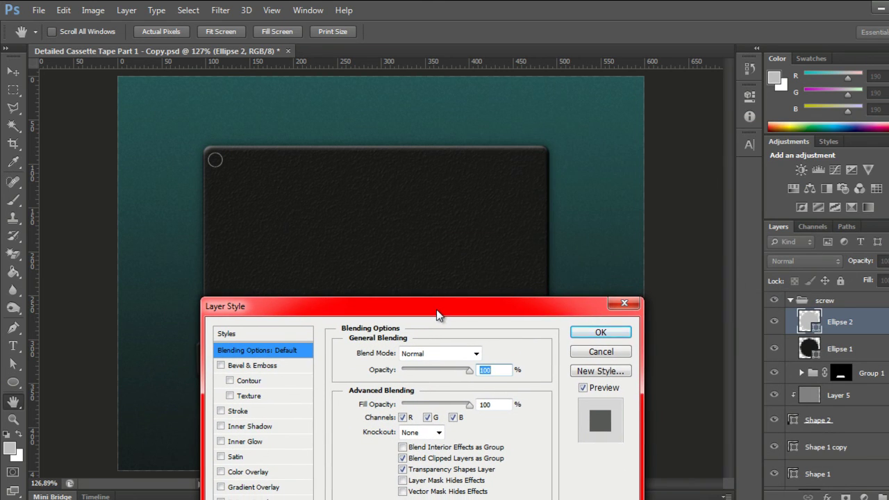
{"action": "mouse_move", "coordinate": [437, 311]}
{"action": "left_mouse_down"}
{"action": "mouse_move", "coordinate": [517, 241]}
{"action": "mouse_move", "coordinate": [631, 169]}
{"action": "mouse_move", "coordinate": [658, 131]}
{"action": "left_mouse_up"}
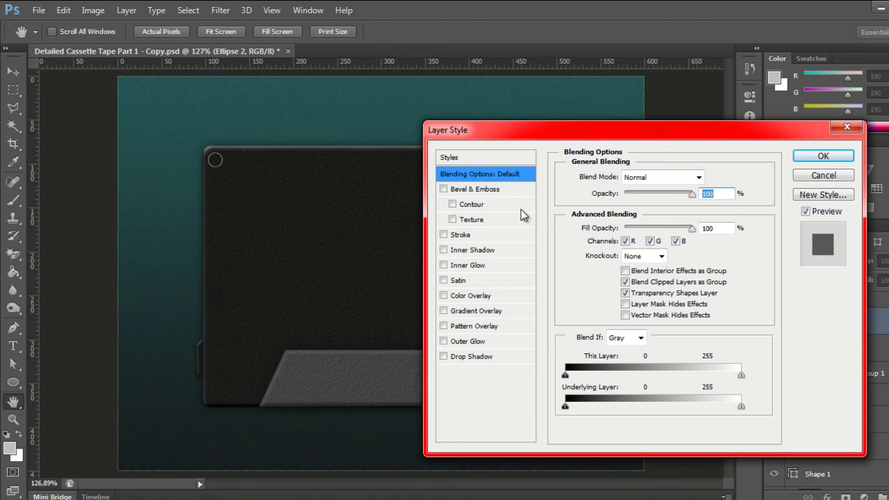
{"action": "left_click", "coordinate": [479, 356]}
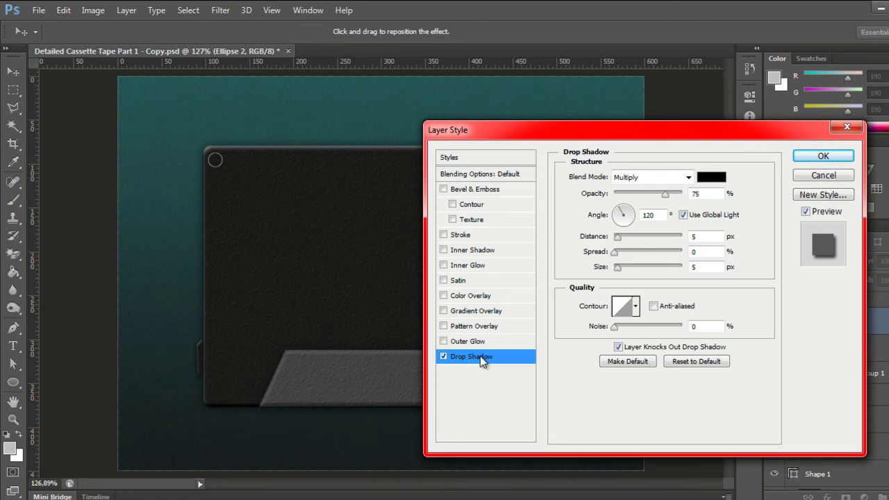
{"action": "left_click", "coordinate": [711, 177]}
{"action": "left_click", "coordinate": [706, 387]}
{"action": "type", "text": "0c"}
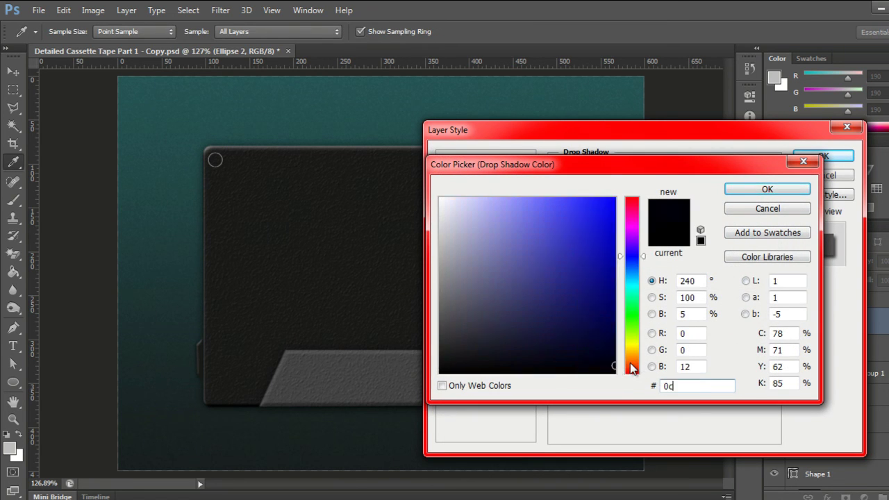
{"action": "type", "text": "1717"}
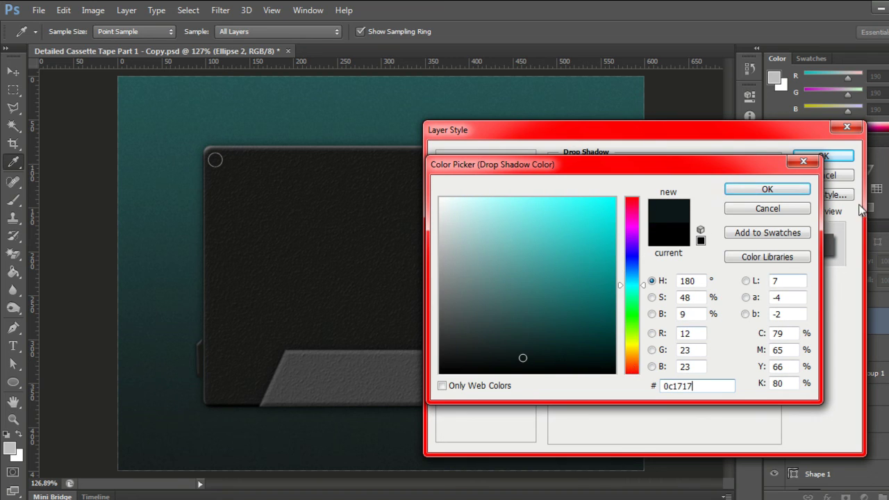
{"action": "left_click", "coordinate": [783, 186]}
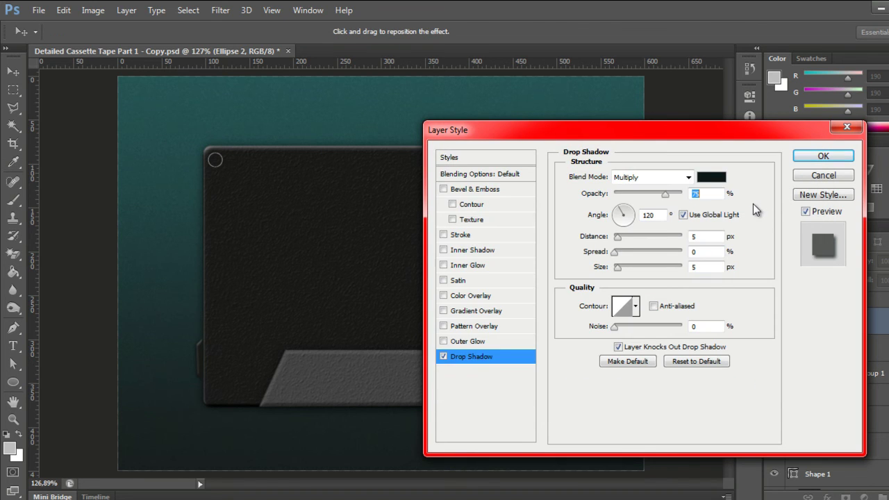
{"action": "left_click_drag", "start_coordinate": [668, 196], "coordinate": [644, 198]}
{"action": "left_click_drag", "start_coordinate": [645, 198], "coordinate": [645, 199]}
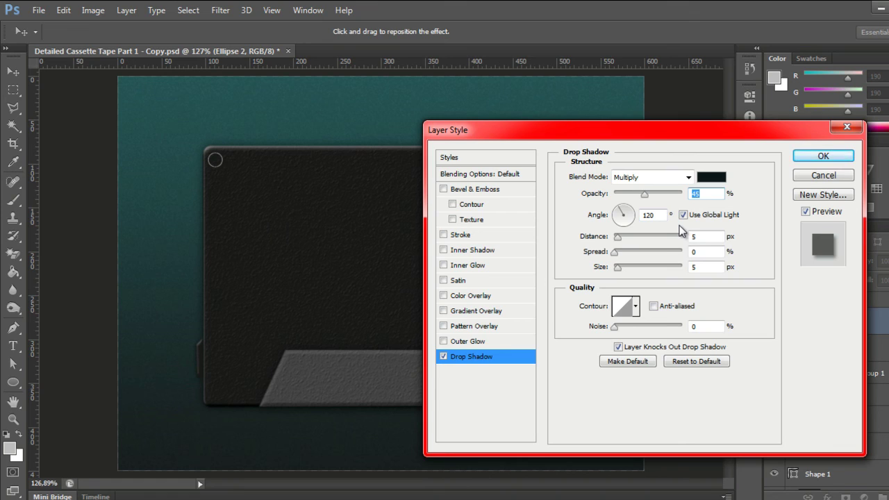
{"action": "double_click", "coordinate": [701, 236]}
{"action": "type", "text": "1"}
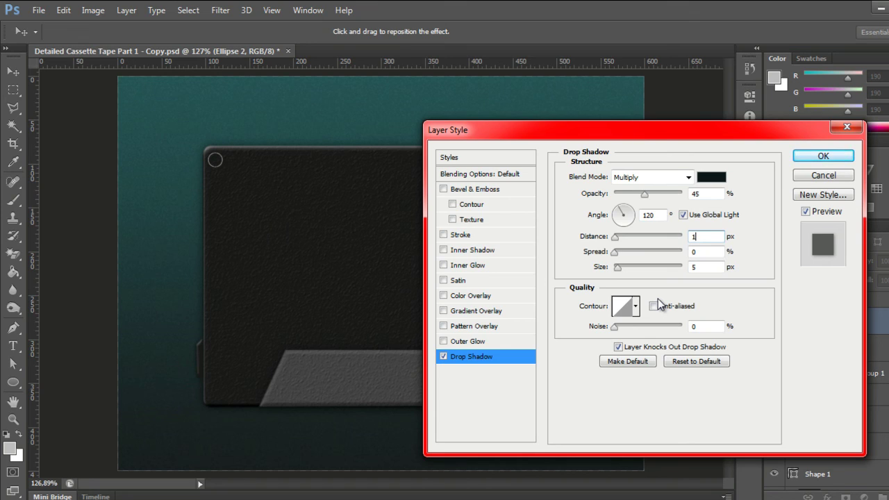
- Add a #0c1717 inner shadow at 100% opacity and 1 px distance, and apply both
{"action": "left_click", "coordinate": [473, 251]}
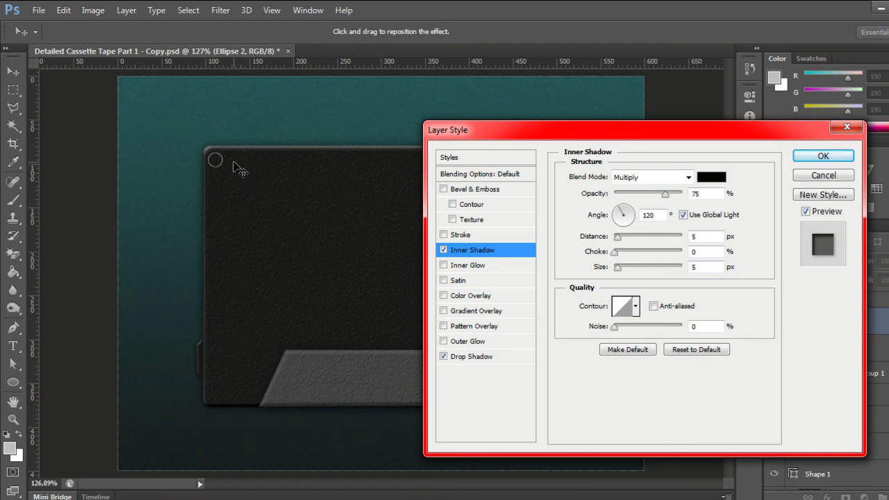
{"action": "left_click", "coordinate": [710, 177]}
{"action": "double_click", "coordinate": [698, 385]}
{"action": "type", "text": "0c"}
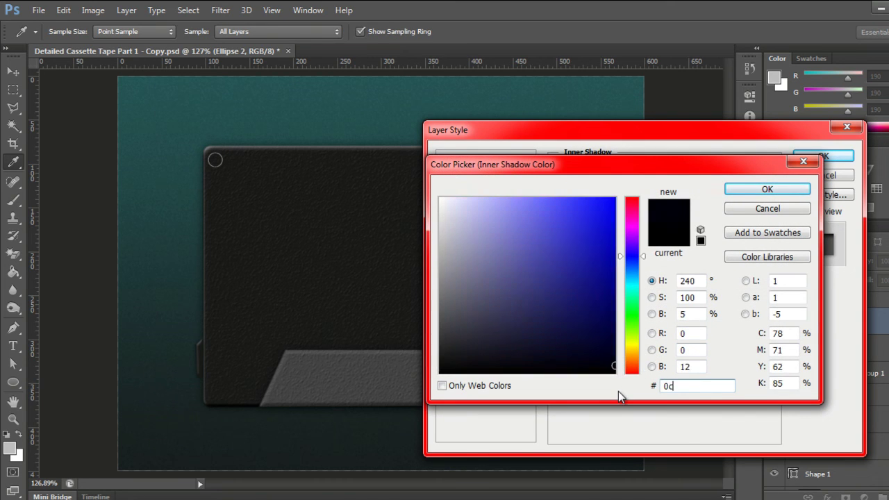
{"action": "type", "text": "1717"}
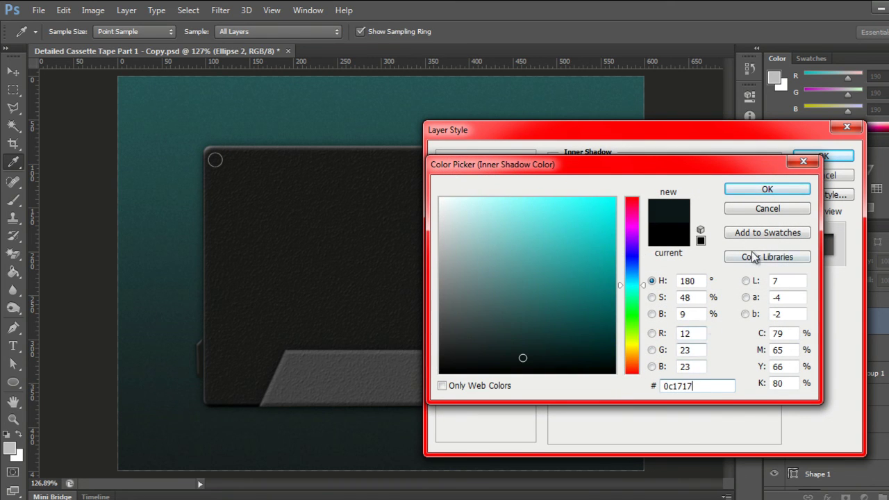
{"action": "left_click", "coordinate": [752, 193]}
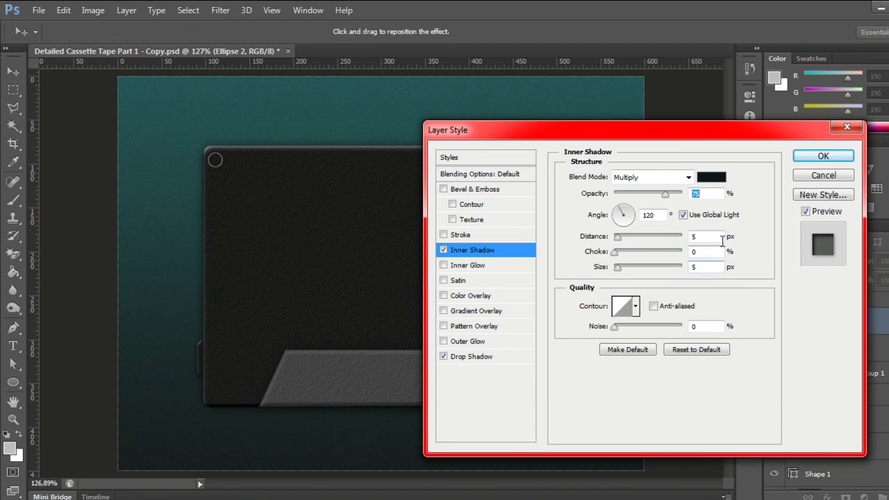
{"action": "left_click_drag", "start_coordinate": [665, 193], "coordinate": [688, 196]}
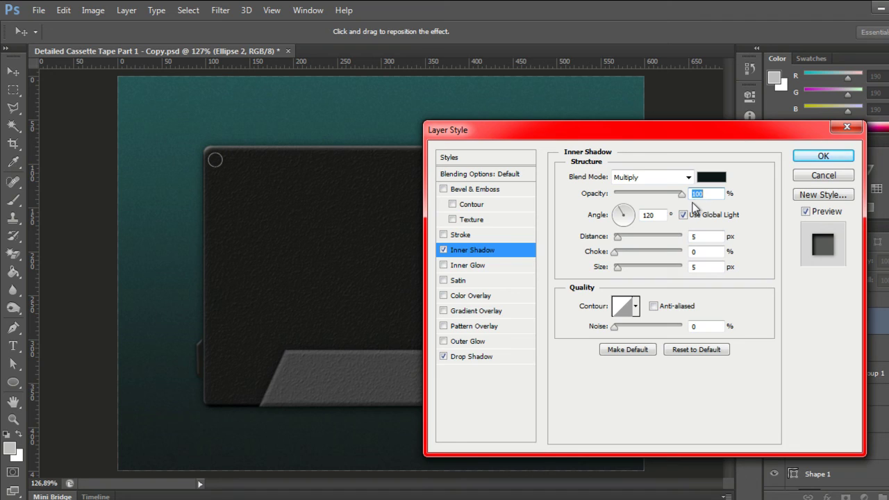
{"action": "double_click", "coordinate": [703, 237]}
{"action": "type", "text": "1"}
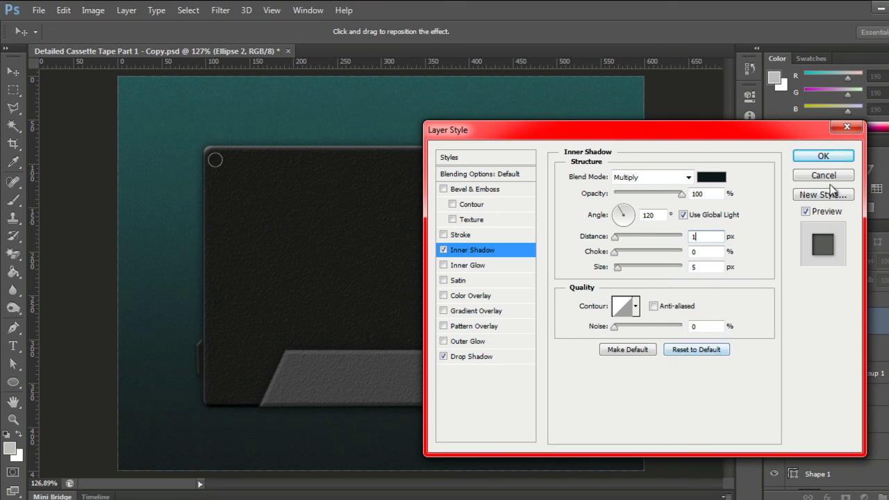
{"action": "left_click", "coordinate": [820, 156]}
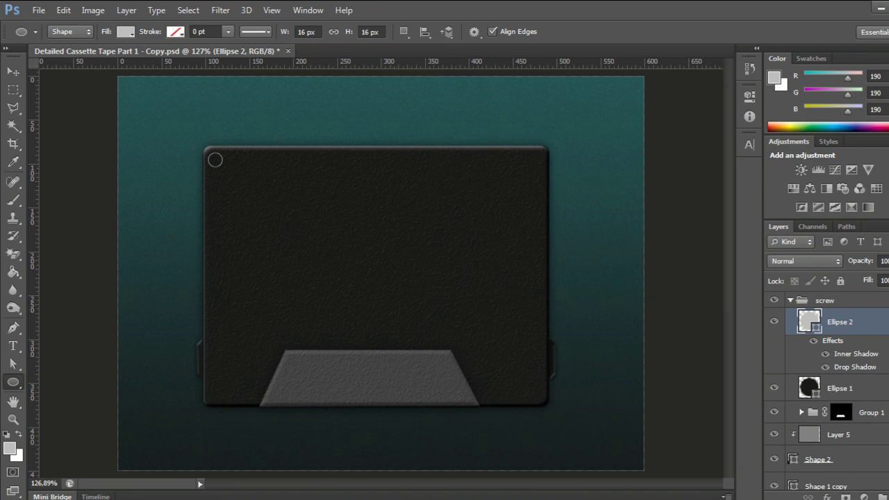
{"action": "left_click", "coordinate": [883, 321]}
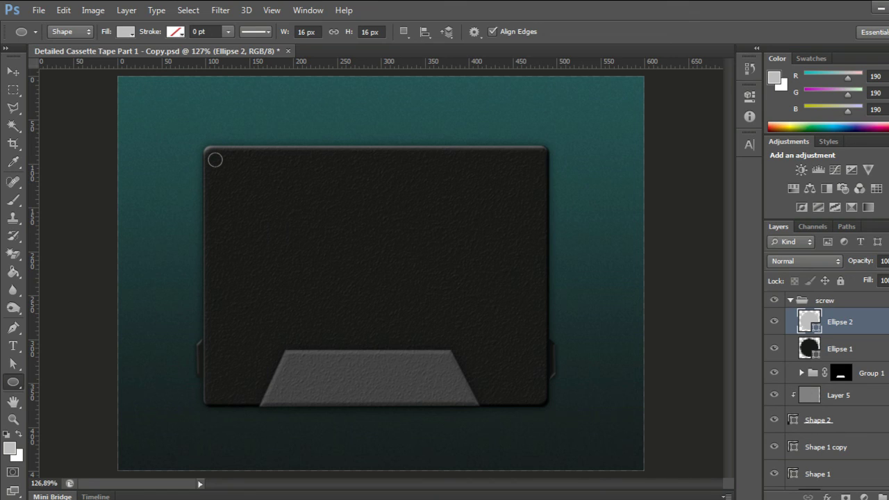
- Move the grey screw circle neatly into the cassette body's top-left corner
{"action": "scroll", "coordinate": [826, 389], "scroll_direction": "down", "scroll_amount": 2}
{"action": "scroll", "coordinate": [826, 389], "scroll_direction": "down", "scroll_amount": 1}
{"action": "scroll", "coordinate": [826, 388], "scroll_direction": "up", "scroll_amount": 2}
{"action": "scroll", "coordinate": [826, 389], "scroll_direction": "up", "scroll_amount": 1}
{"action": "left_click", "coordinate": [10, 75]}
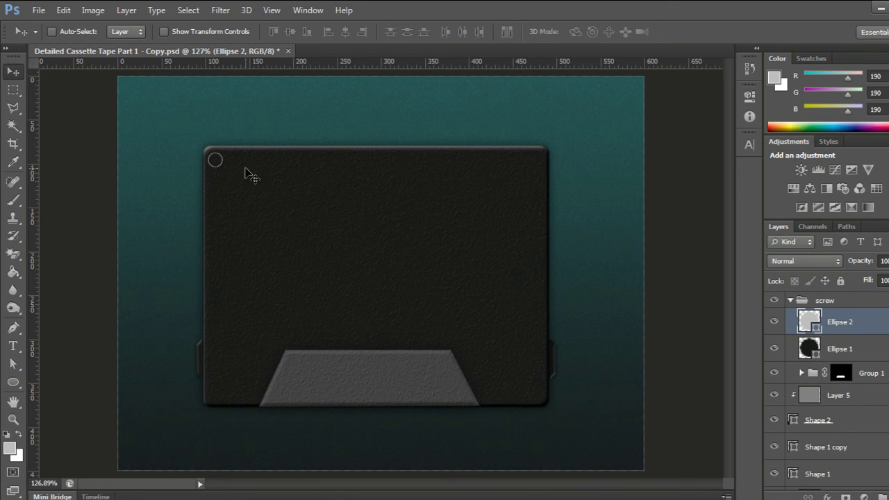
{"action": "mouse_move", "coordinate": [215, 160]}
{"action": "left_mouse_down"}
{"action": "mouse_move", "coordinate": [229, 174]}
{"action": "mouse_move", "coordinate": [217, 162]}
{"action": "left_mouse_up"}
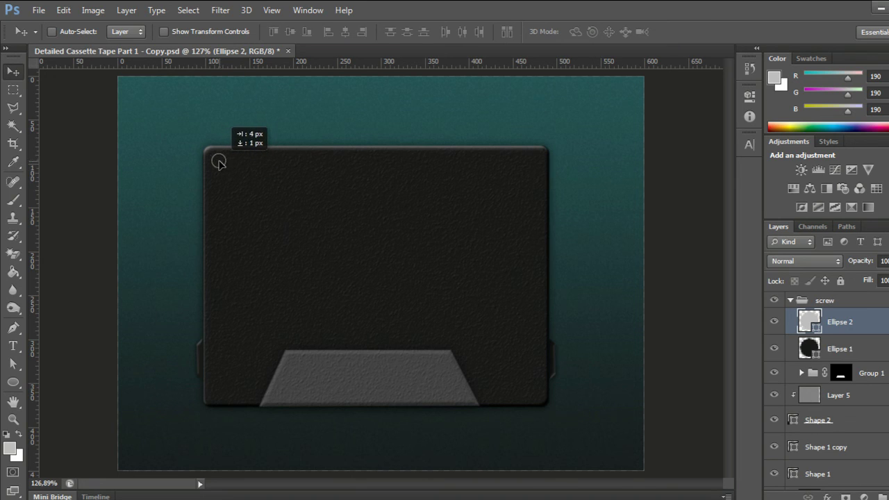
{"action": "left_click_drag", "start_coordinate": [217, 161], "coordinate": [217, 161]}
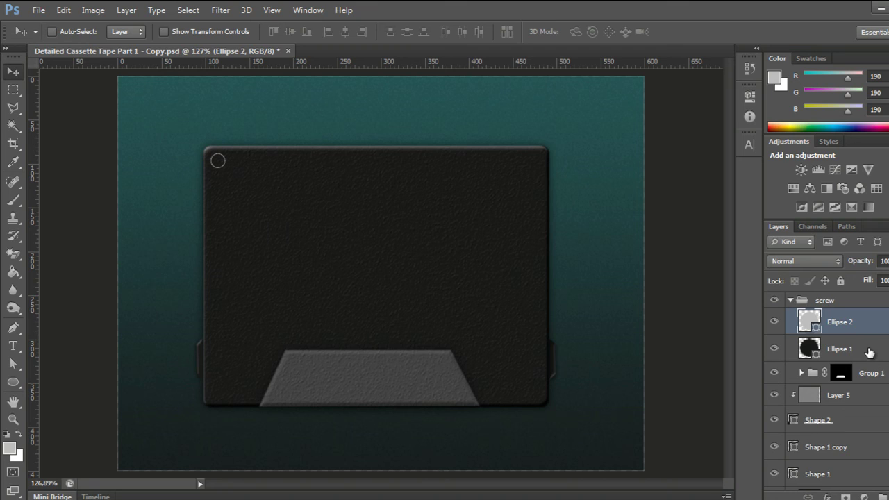
- Select the screw group and collapse it in the Layers panel
{"action": "left_click", "coordinate": [867, 350]}
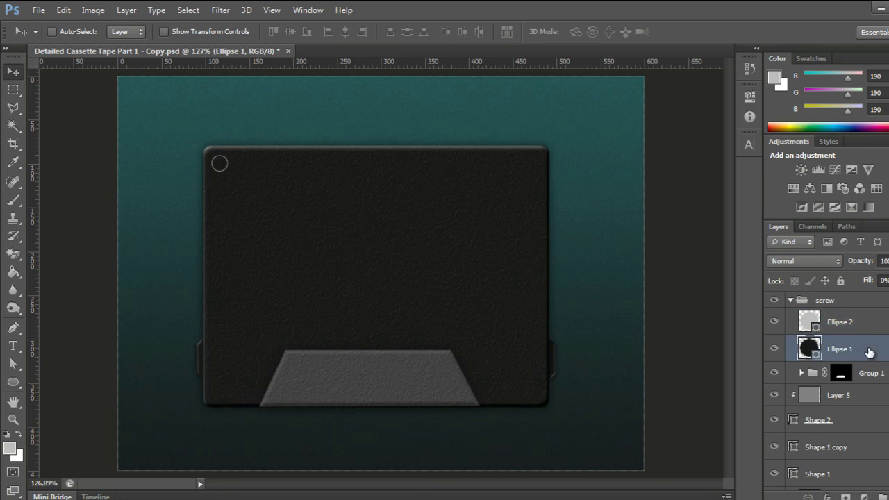
{"action": "left_click", "coordinate": [850, 325]}
{"action": "left_click", "coordinate": [835, 303]}
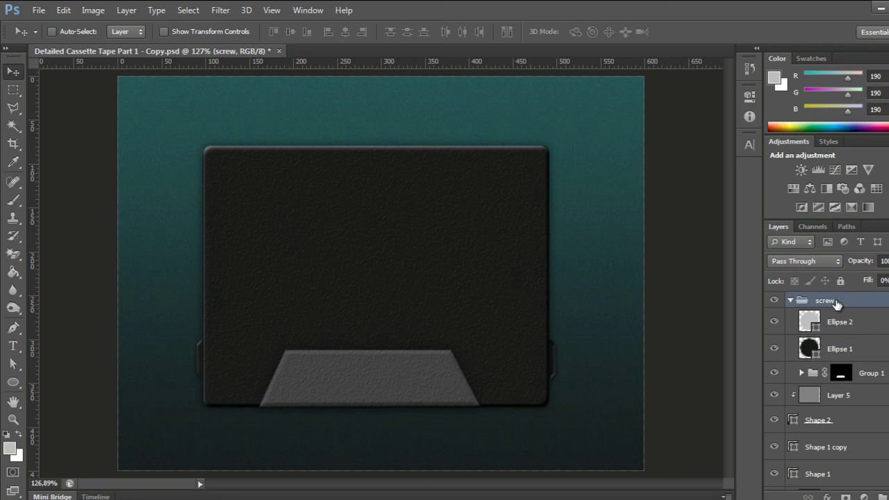
{"action": "left_click", "coordinate": [790, 301]}
{"action": "left_click", "coordinate": [790, 300]}
{"action": "left_click", "coordinate": [790, 301]}
- Delete the screw group only, keeping its ellipse layers
{"action": "right_click", "coordinate": [814, 306]}
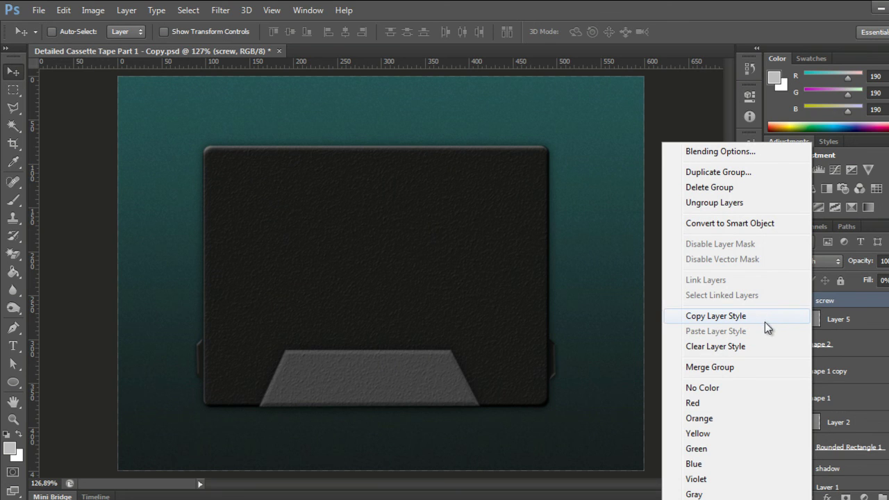
{"action": "left_click", "coordinate": [722, 189]}
{"action": "left_click", "coordinate": [559, 213]}
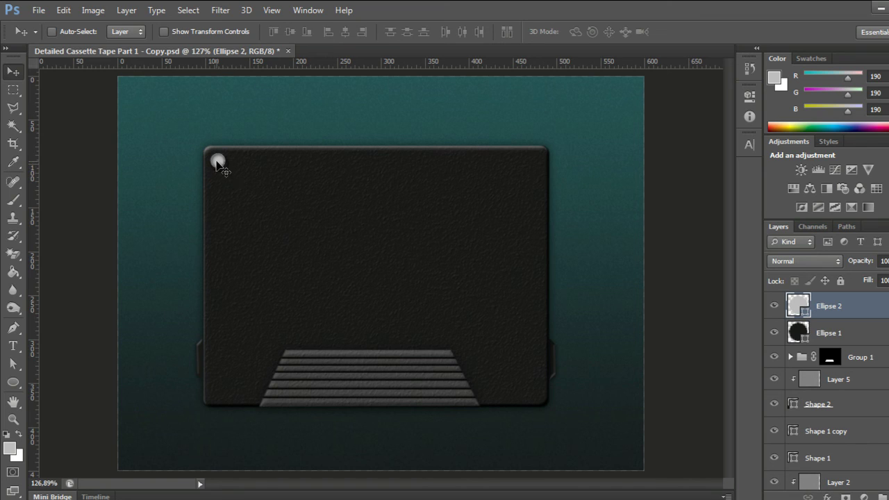
- Nudge the screw 3 px right and down, zooming in to check it
{"action": "left_click_drag", "start_coordinate": [216, 163], "coordinate": [218, 167]}
{"action": "key", "text": "ctrl+plus"}
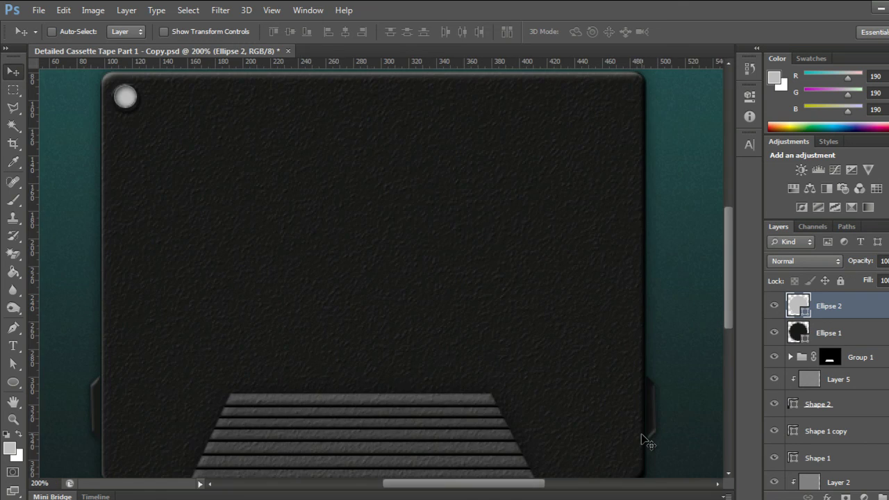
{"action": "key", "text": "ctrl+minus"}
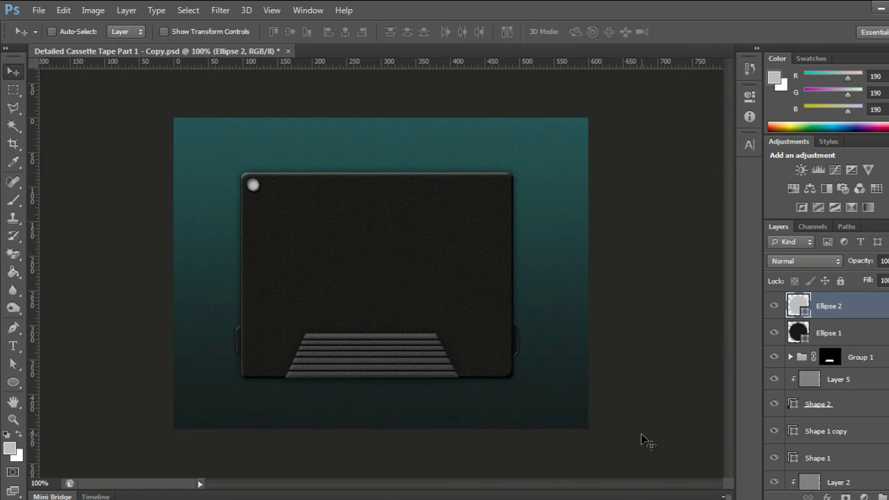